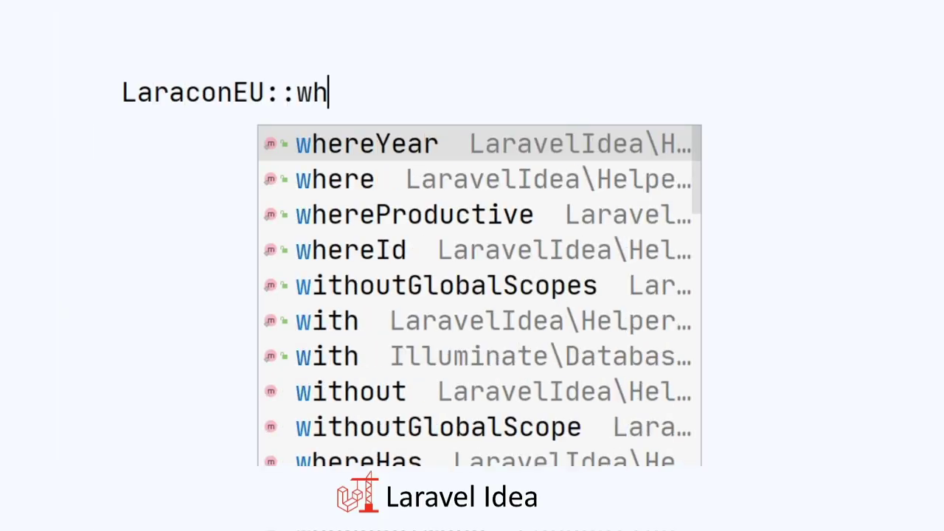
# Accept the whereYear and each completions, finishing the chain with ->hi();.
pyautogui.press('Return')
pyautogui.press('Return')
pyautogui.write('->')
pyautogui.press('Return')
pyautogui.press('Return')
pyautogui.write('->e')
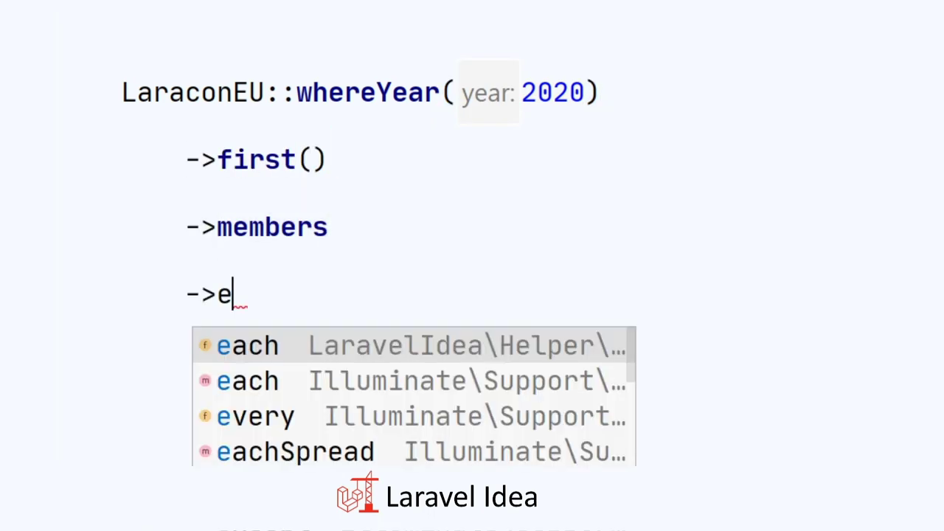
pyautogui.press('Return')
pyautogui.press('Return')
pyautogui.write('->hi();')
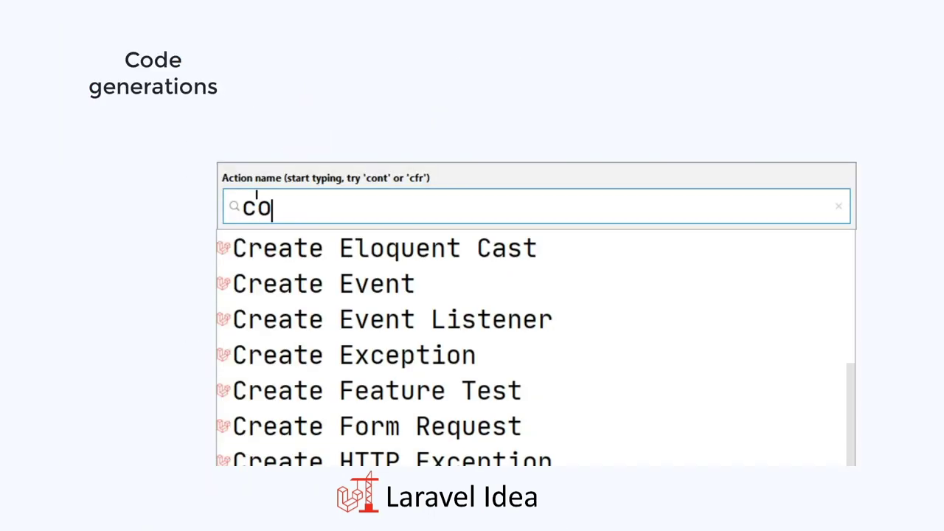
pyautogui.write('n')
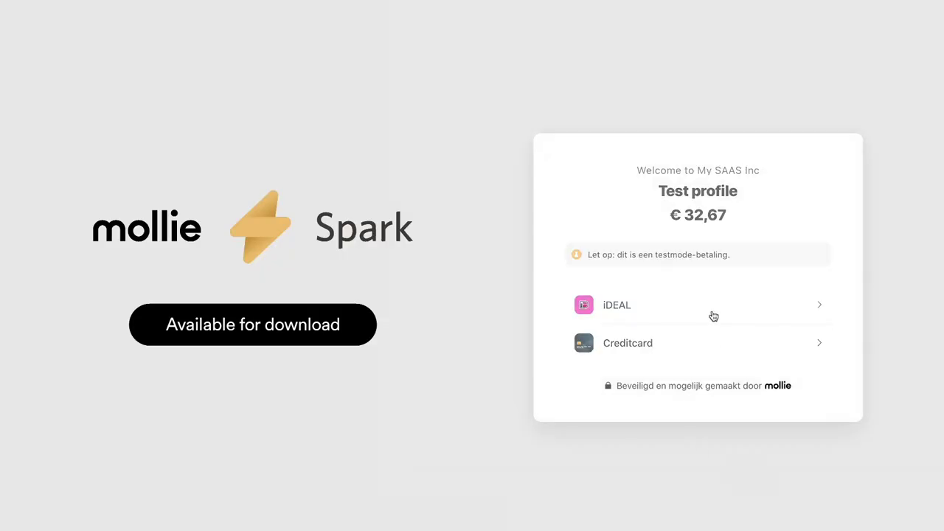
# Pay by iDEAL through bunq with status Betaald, then bring up the thenping.me page.
pyautogui.click(713, 316)
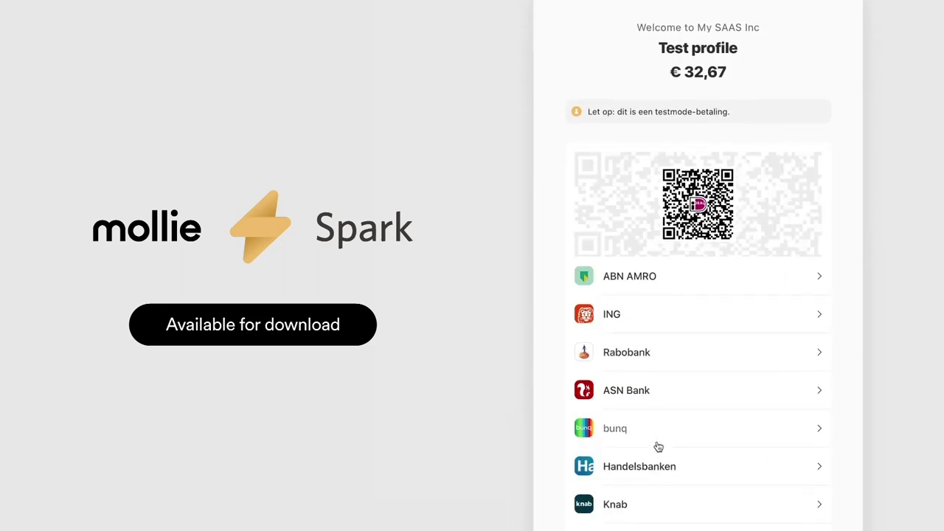
pyautogui.click(660, 436)
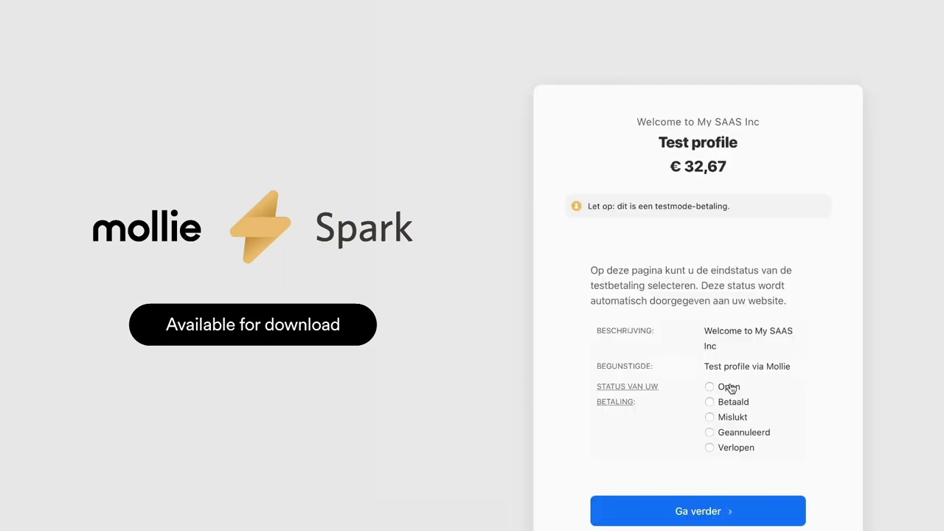
pyautogui.click(709, 402)
pyautogui.scroll(-3, 708, 402)
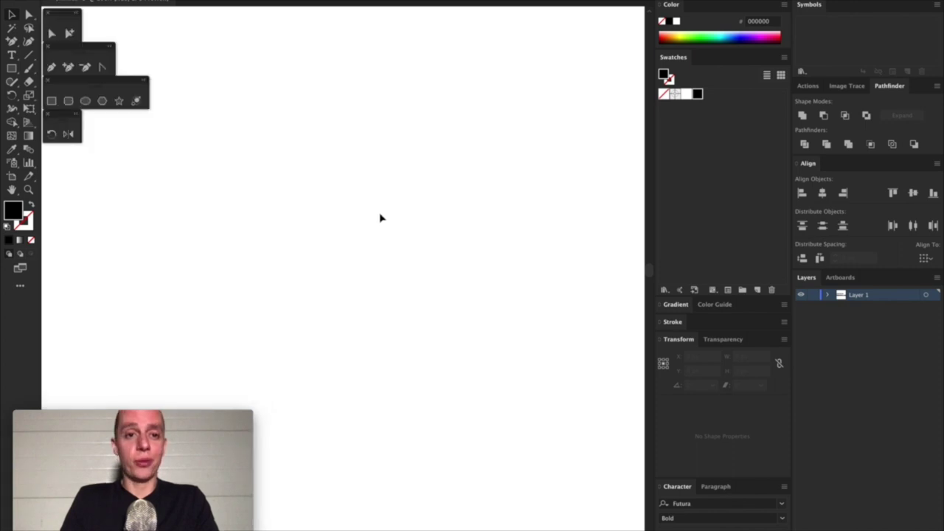
pyautogui.press('super+Tab')
pyautogui.click(529, 269)
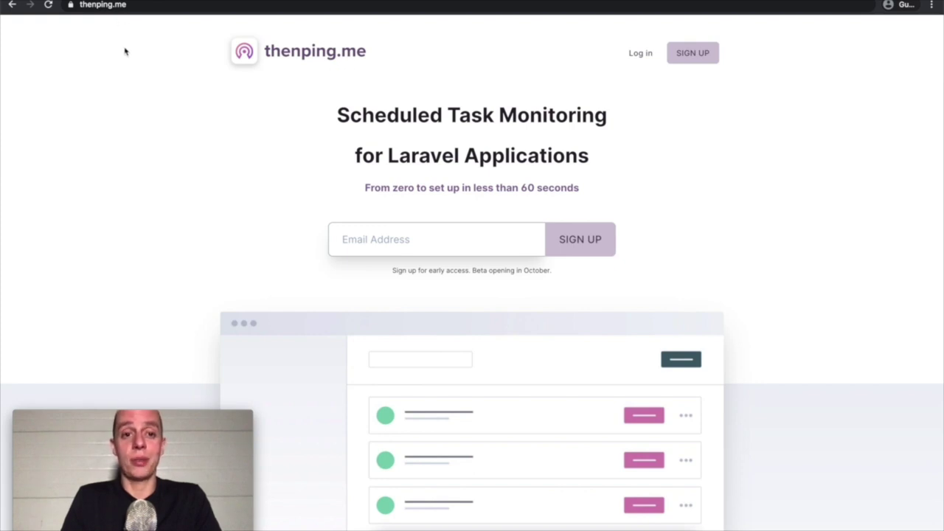
# Return to Illustrator's artboard with the regular and bold Futura THENPING.ME wordmarks.
pyautogui.press('super+Tab')
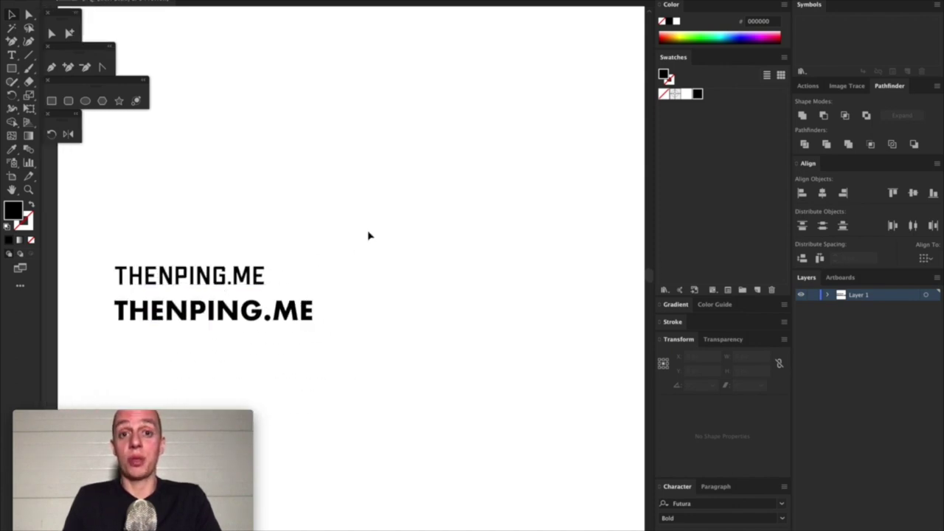
pyautogui.press('super+Tab')
pyautogui.press('super+Tab')
pyautogui.press('super+Tab')
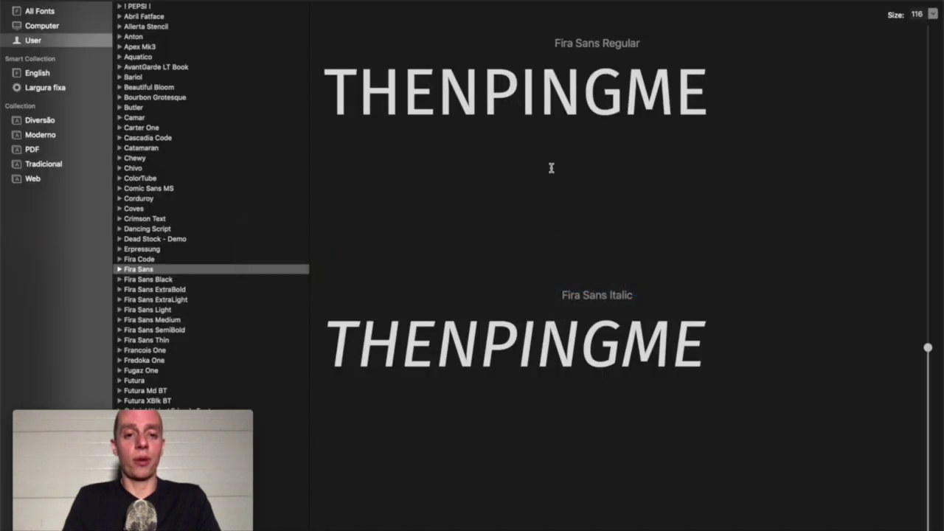
pyautogui.click(175, 189)
pyautogui.press('Down')
pyautogui.press('Down')
pyautogui.press('Down')
pyautogui.press('Down')
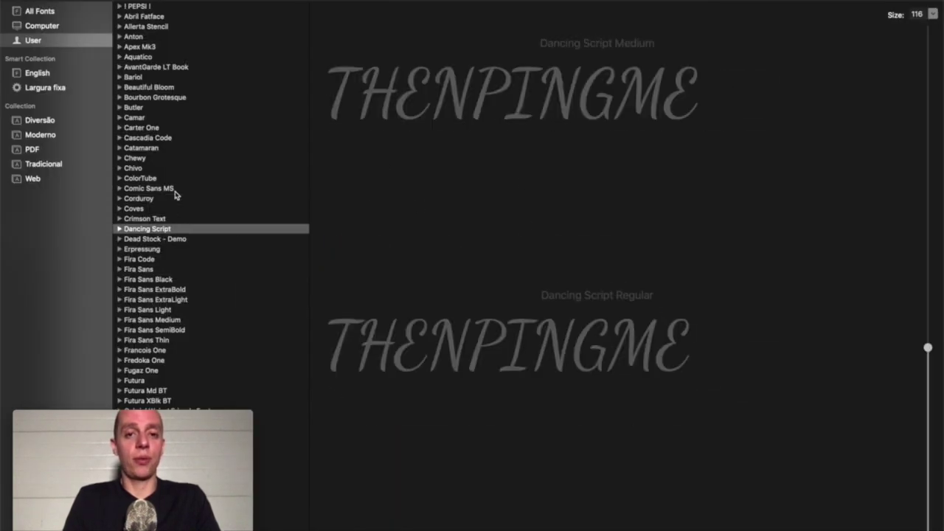
pyautogui.press('Down')
pyautogui.press('Down')
pyautogui.press('Down')
pyautogui.press('Down')
pyautogui.press('Down')
pyautogui.press('Down')
pyautogui.press('Down')
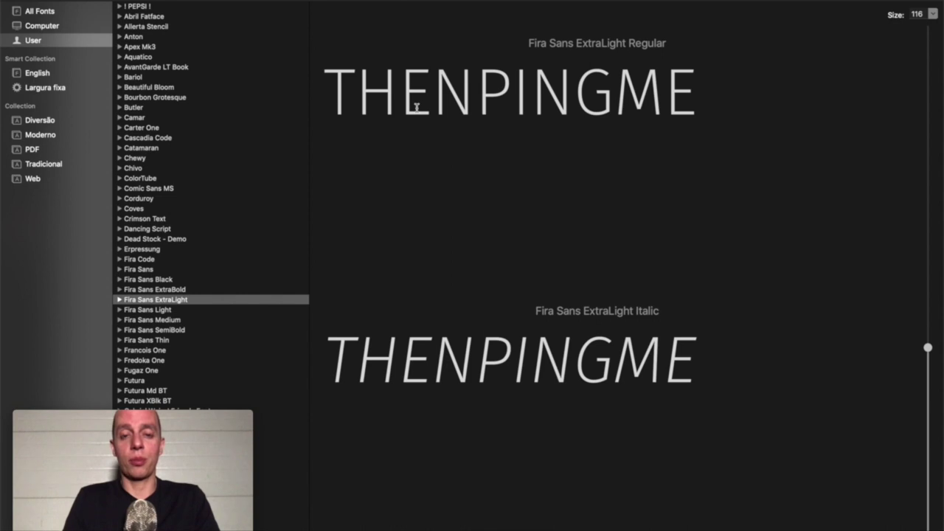
pyautogui.click(416, 108)
pyautogui.press('super+a')
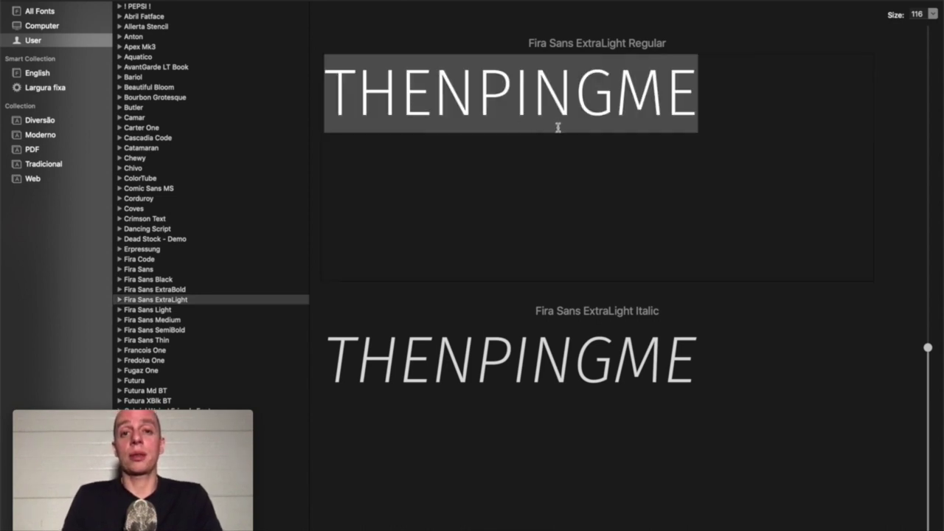
pyautogui.click(174, 270)
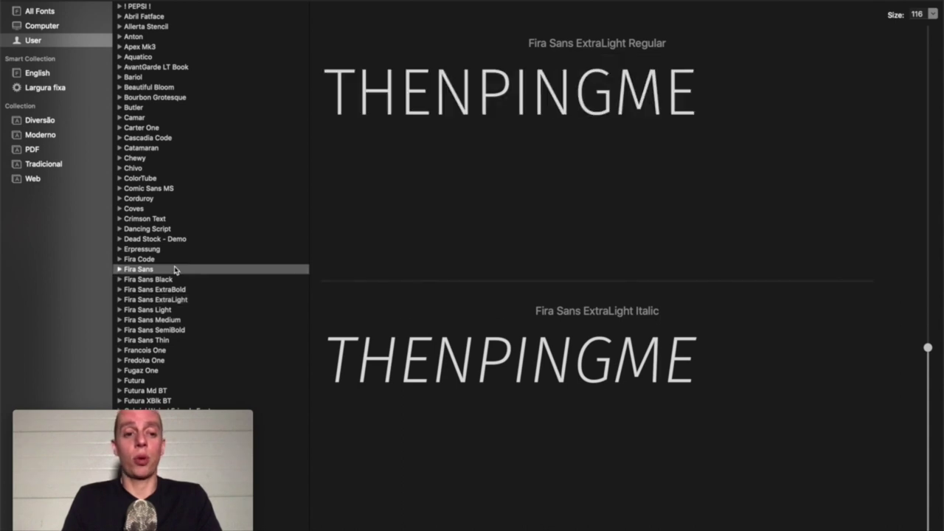
pyautogui.press('Down')
pyautogui.press('Up')
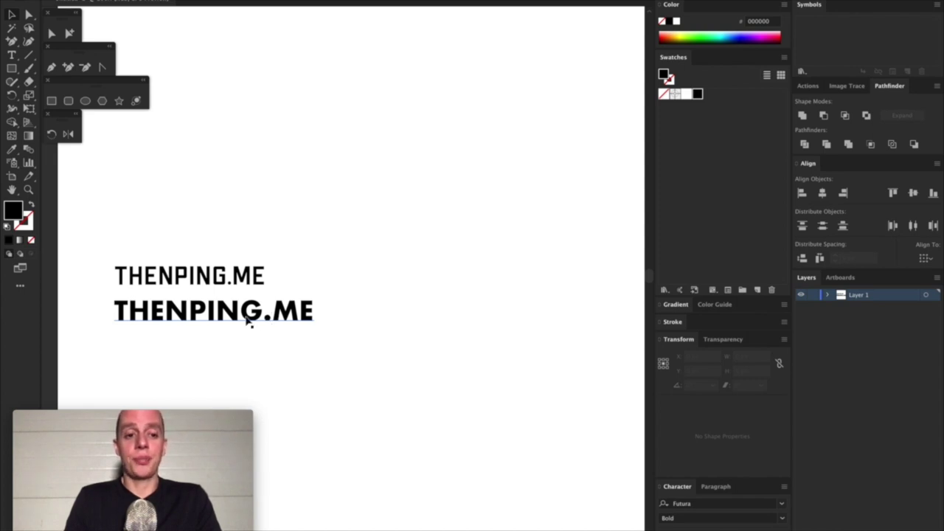
# Duplicate the bold Futura wordmark and position the copy up and to the right.
pyautogui.click(248, 316)
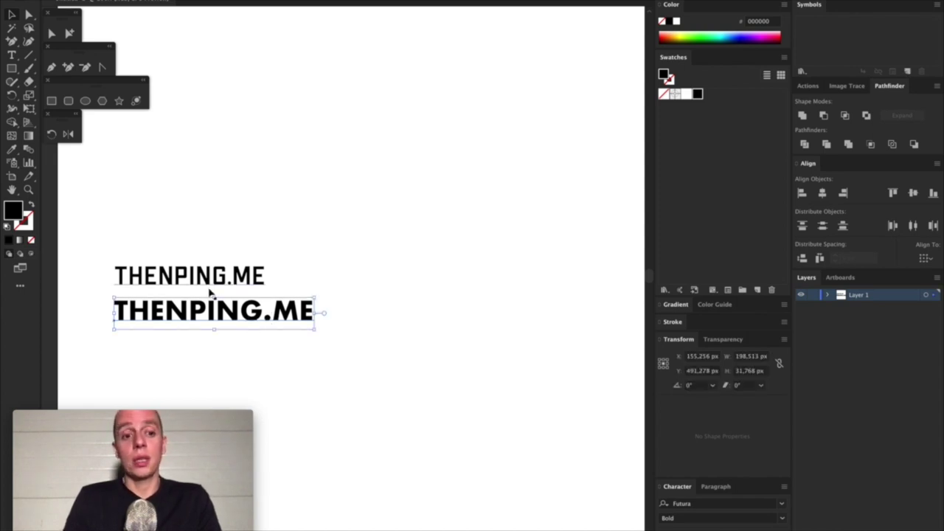
pyautogui.click(238, 285)
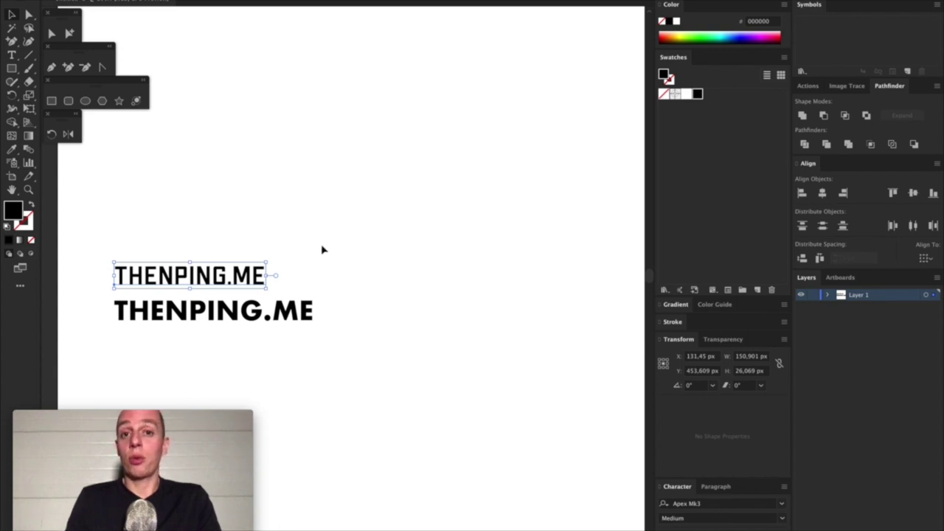
pyautogui.moveTo(248, 310); pyautogui.dragTo(487, 72)
pyautogui.hscroll(5, 486, 74)
pyautogui.scroll(2, 487, 73)
pyautogui.moveTo(284, 146); pyautogui.dragTo(380, 168)
pyautogui.click(380, 213)
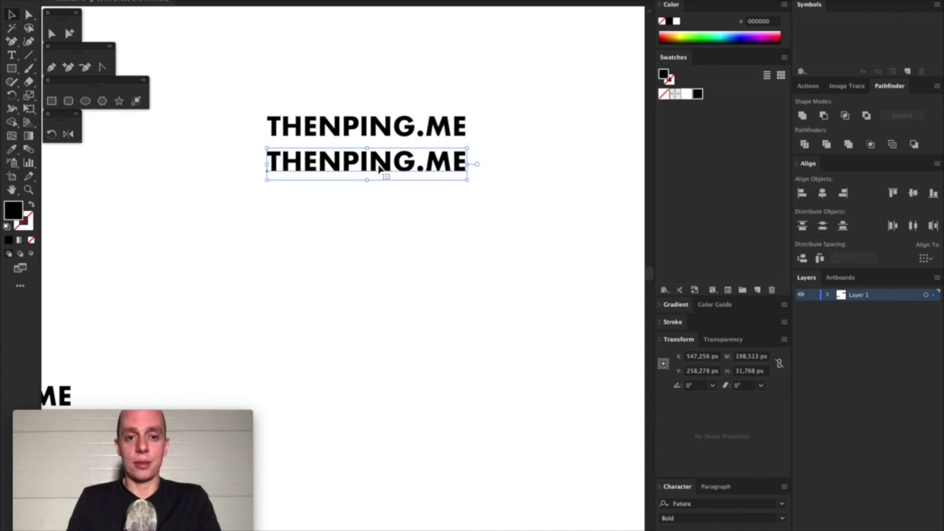
# Widen the lower wordmark's tracking, then delete that widely spaced copy.
pyautogui.moveTo(379, 168); pyautogui.dragTo(381, 171)
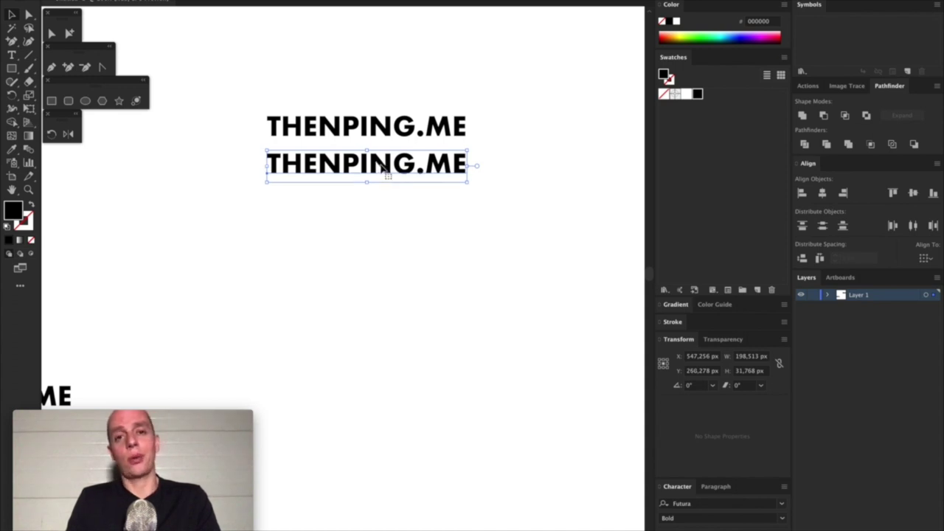
pyautogui.hotkey('alt', 'Right')
pyautogui.hotkey('alt', 'Right')
pyautogui.hotkey('alt', 'Right')
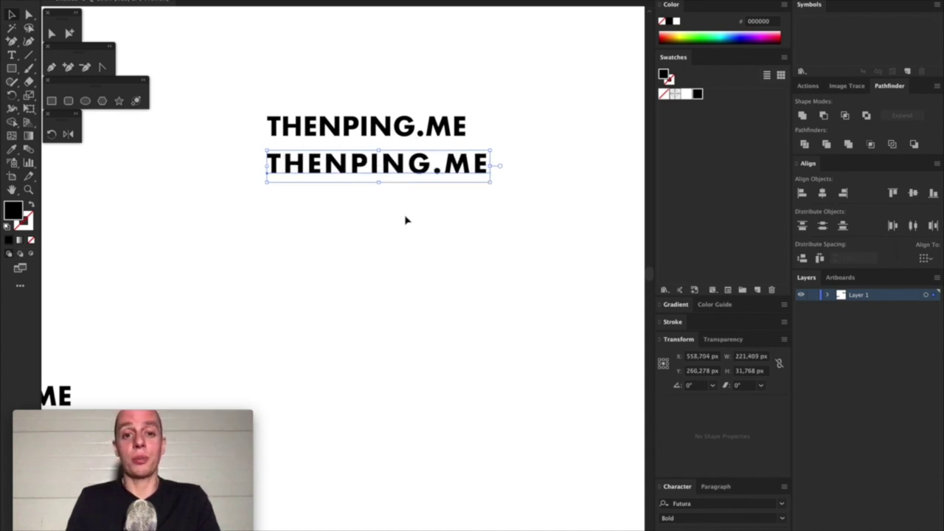
pyautogui.click(405, 220)
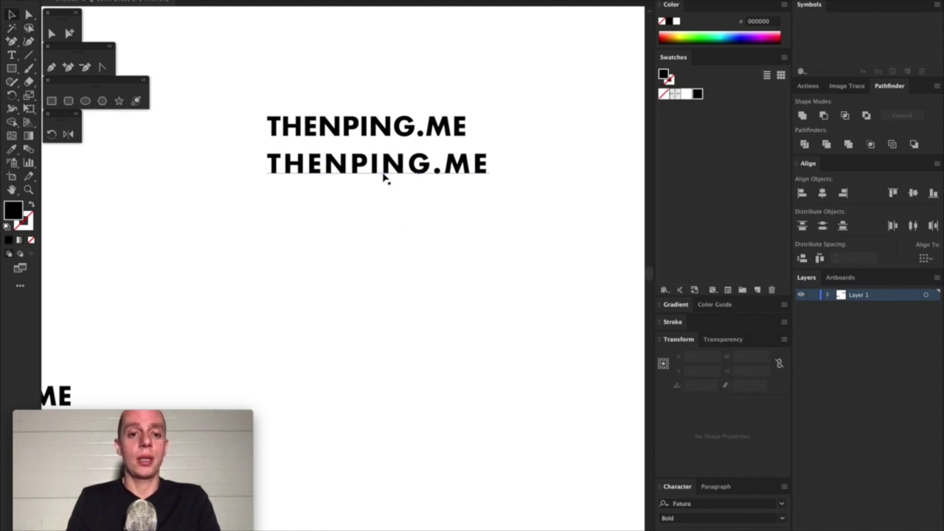
pyautogui.click(393, 177)
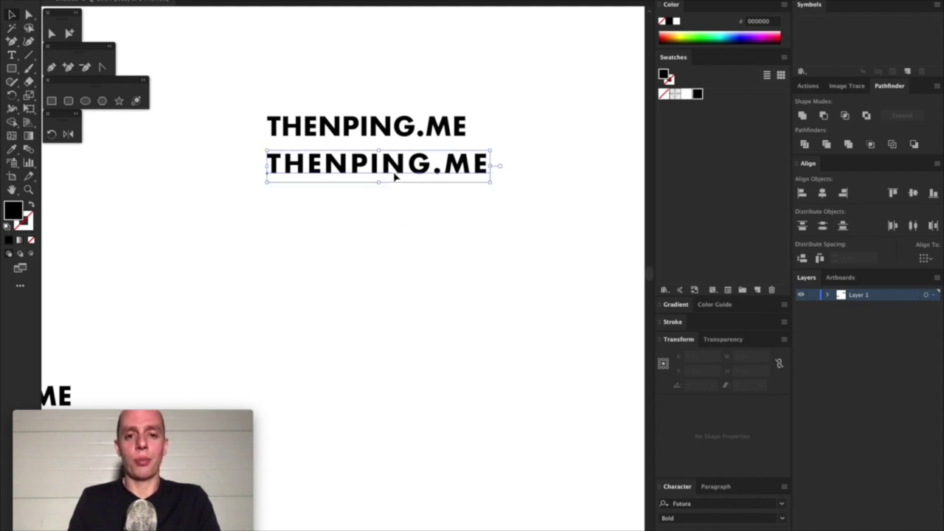
pyautogui.press('Delete')
# Duplicate the wordmark with tightened tracking and place the copy further down the artboard.
pyautogui.moveTo(379, 127); pyautogui.dragTo(378, 173)
pyautogui.hotkey('alt', 'Left')
pyautogui.hotkey('alt', 'Left')
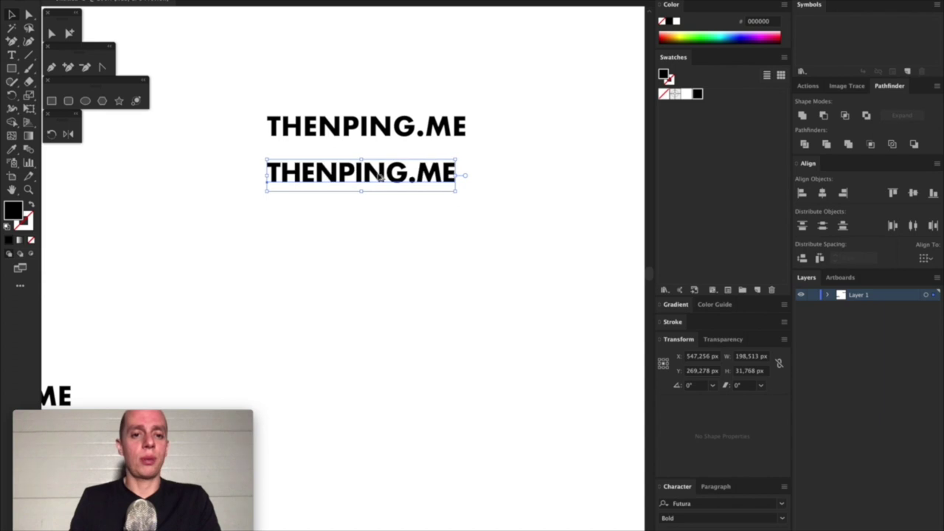
pyautogui.click(374, 209)
pyautogui.moveTo(381, 173); pyautogui.dragTo(383, 88)
pyautogui.click(381, 227)
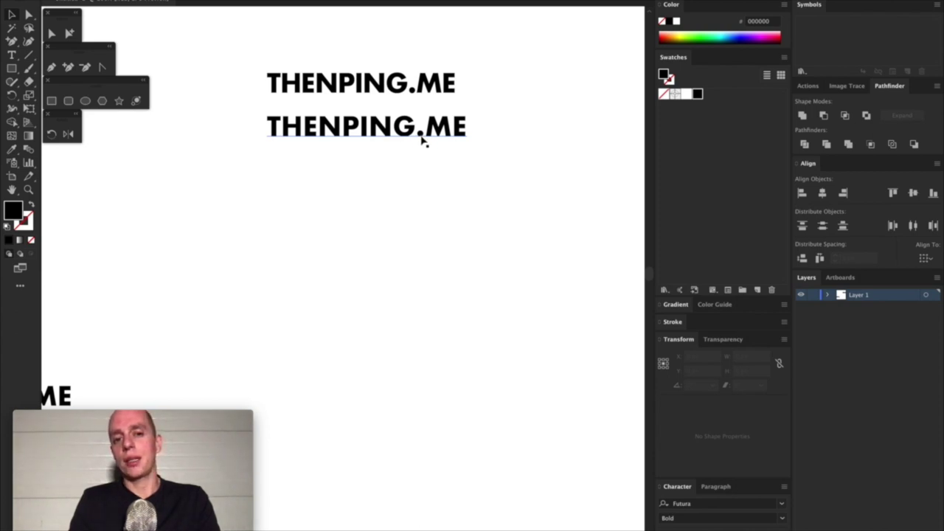
pyautogui.moveTo(415, 138); pyautogui.dragTo(407, 210)
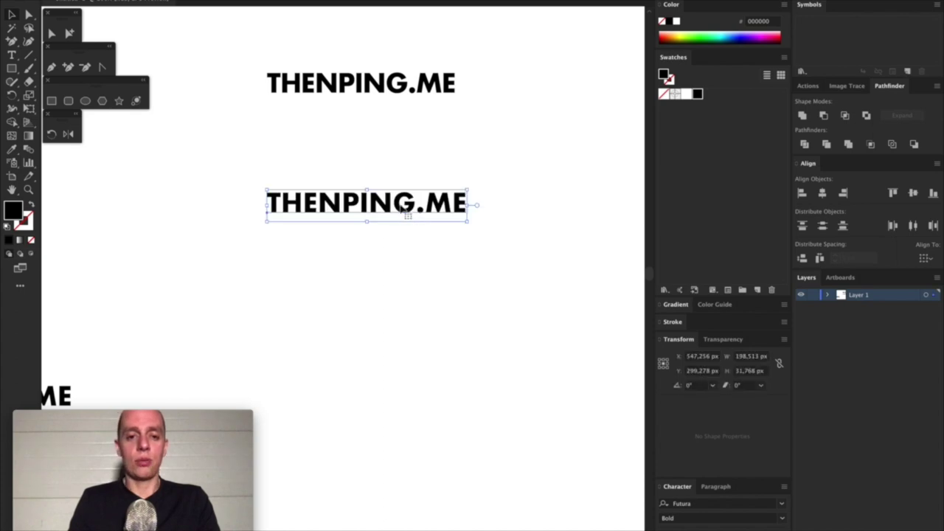
pyautogui.press('super+z')
pyautogui.moveTo(402, 127); pyautogui.dragTo(400, 211)
# Shorten the I of the bottom wordmark by lowering its top anchor points.
pyautogui.rightClick(400, 210)
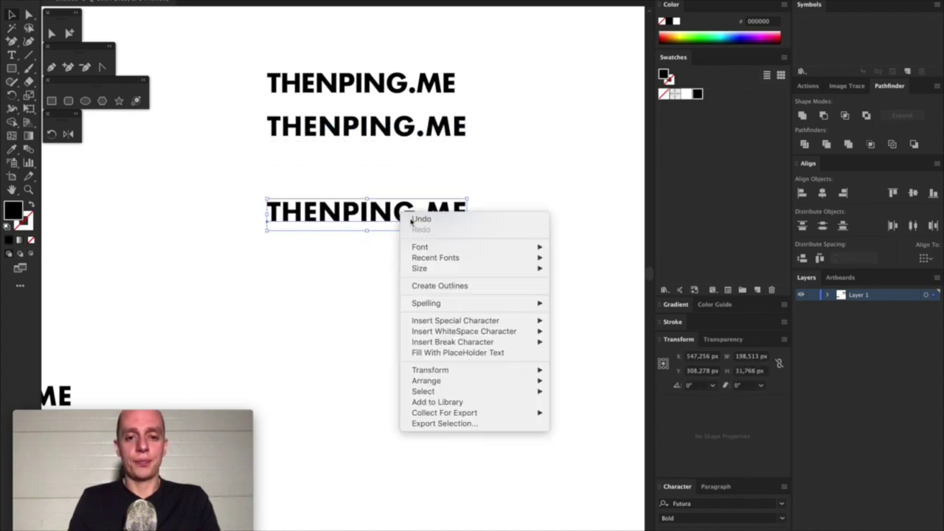
pyautogui.click(372, 295)
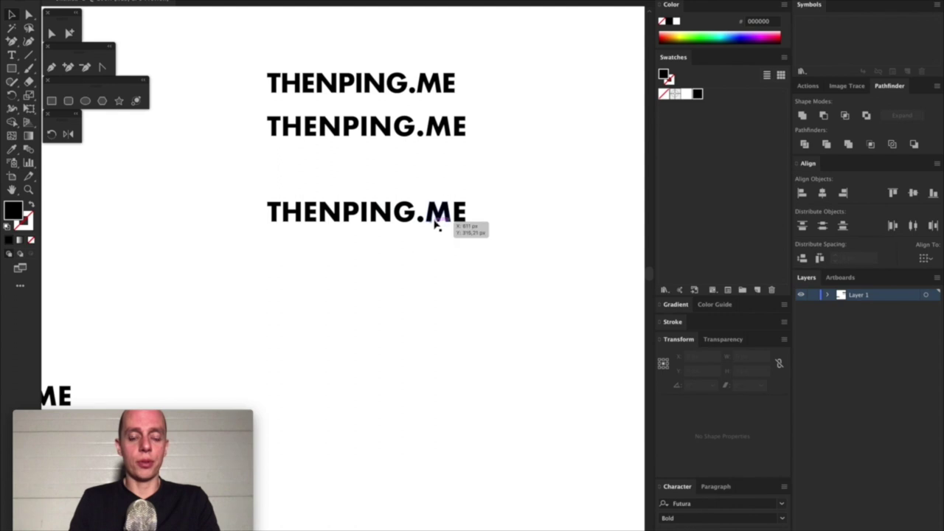
pyautogui.press('a')
pyautogui.click(361, 204)
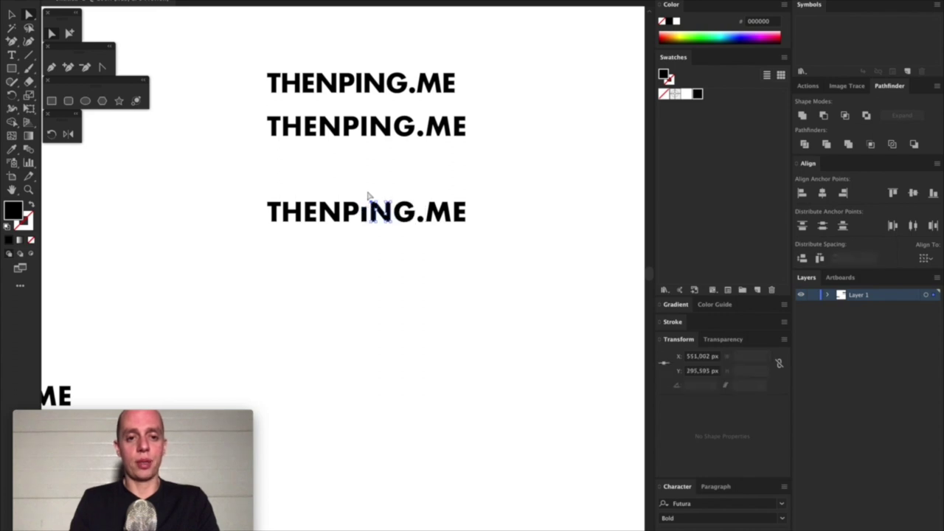
pyautogui.moveTo(369, 200); pyautogui.dragTo(421, 221)
pyautogui.press('v')
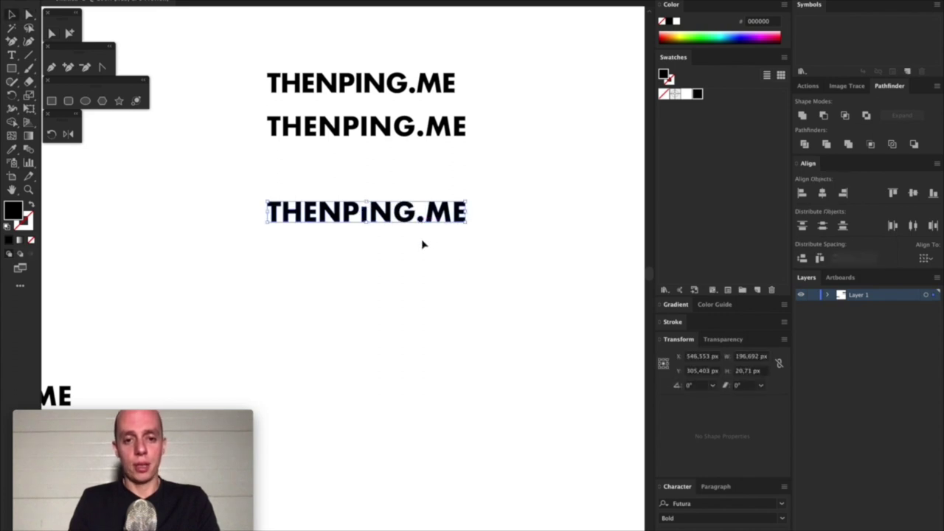
# Inside the isolated group, copy the period above the i as its dot.
pyautogui.press('super+equal')
pyautogui.press('super+equal')
pyautogui.press('super+equal')
pyautogui.doubleClick(504, 301)
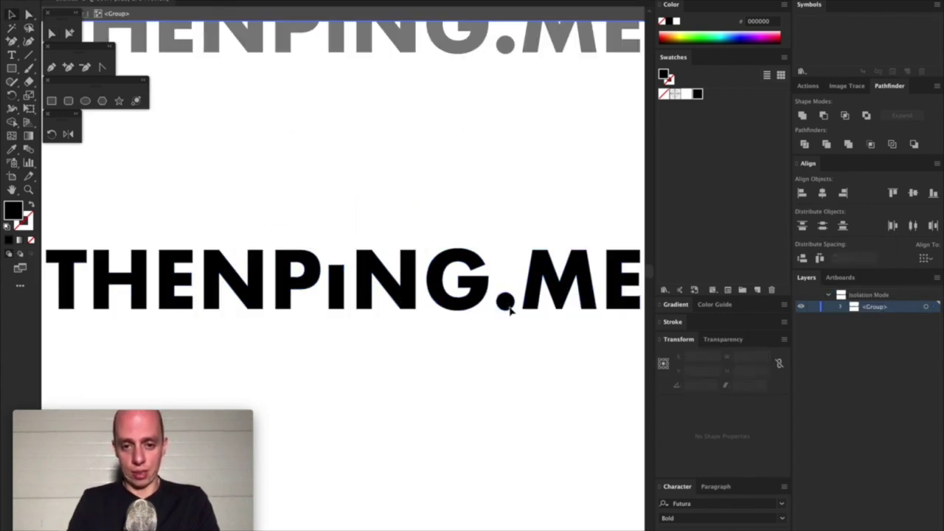
pyautogui.moveTo(505, 301); pyautogui.dragTo(341, 255)
pyautogui.press('super+minus')
pyautogui.press('super+minus')
pyautogui.press('super+minus')
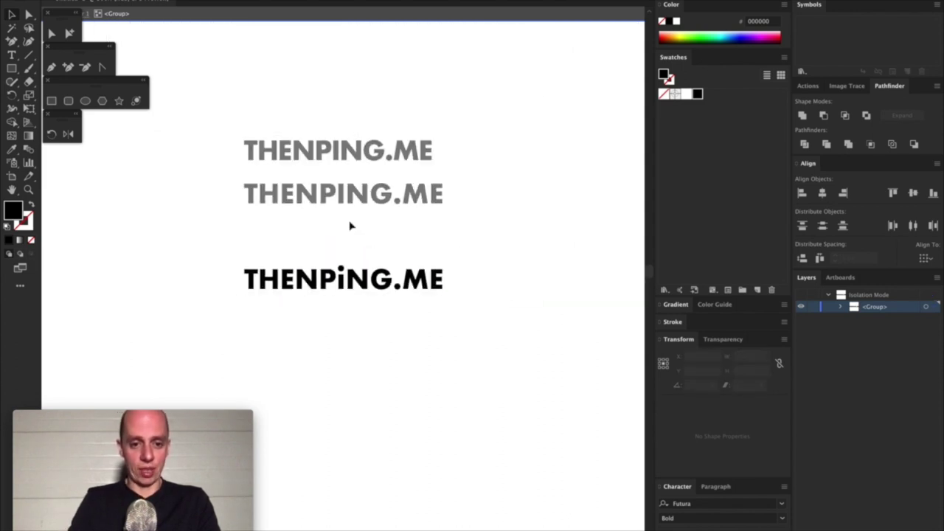
pyautogui.press('super+equal')
pyautogui.press('super+equal')
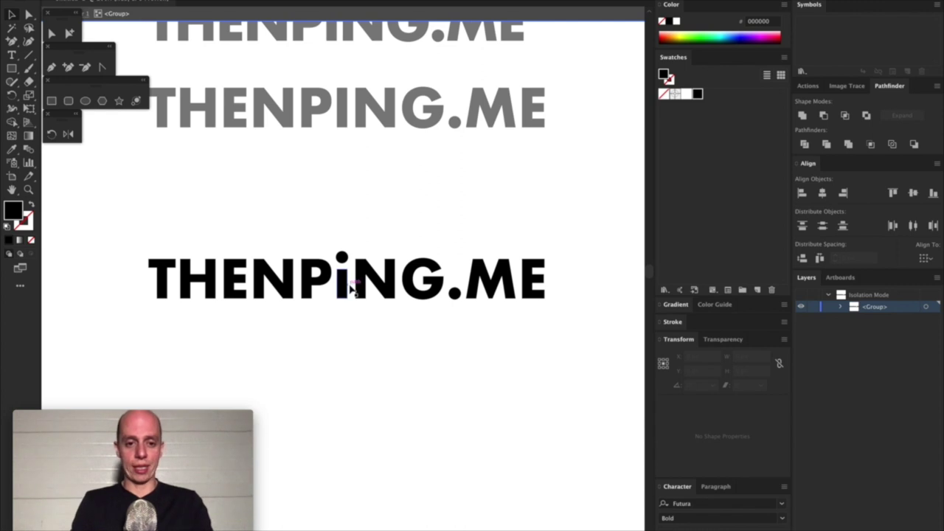
pyautogui.click(342, 260)
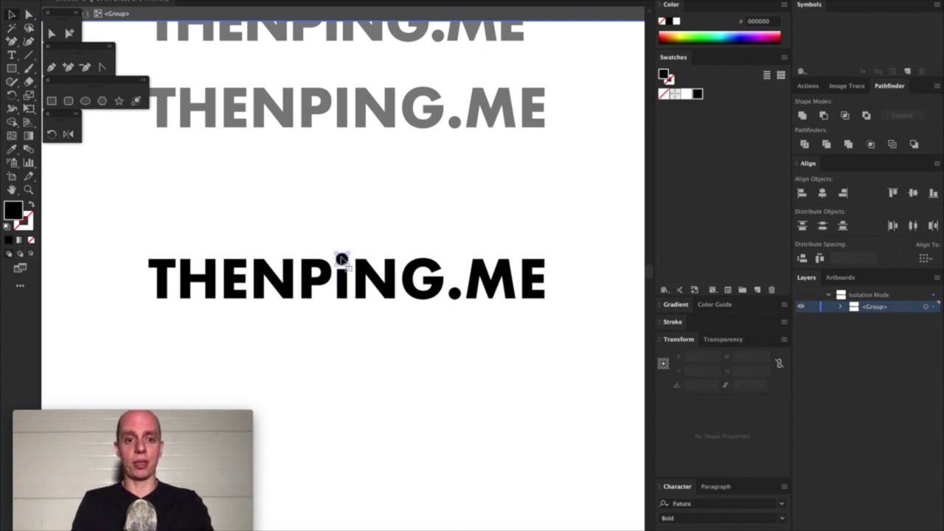
pyautogui.click(348, 228)
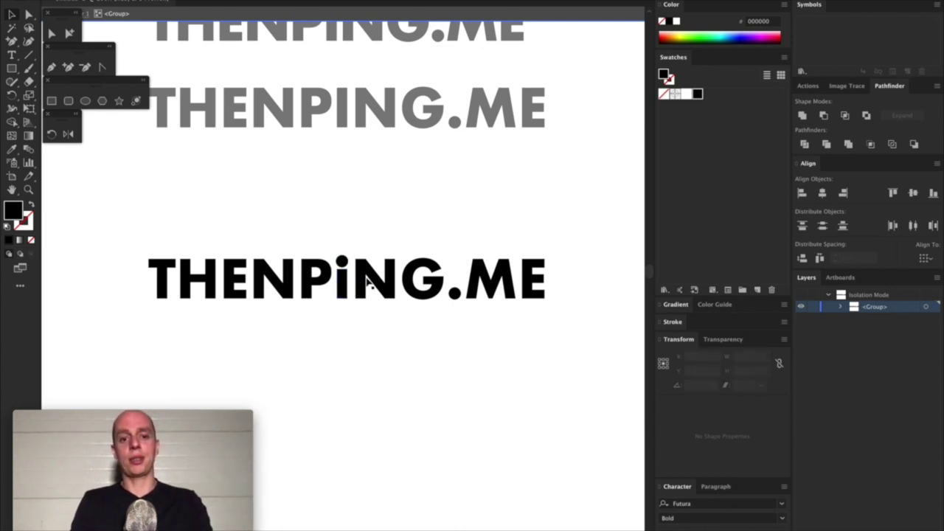
# Shorten the i stem by 1 px and nudge the N left.
pyautogui.click(344, 272)
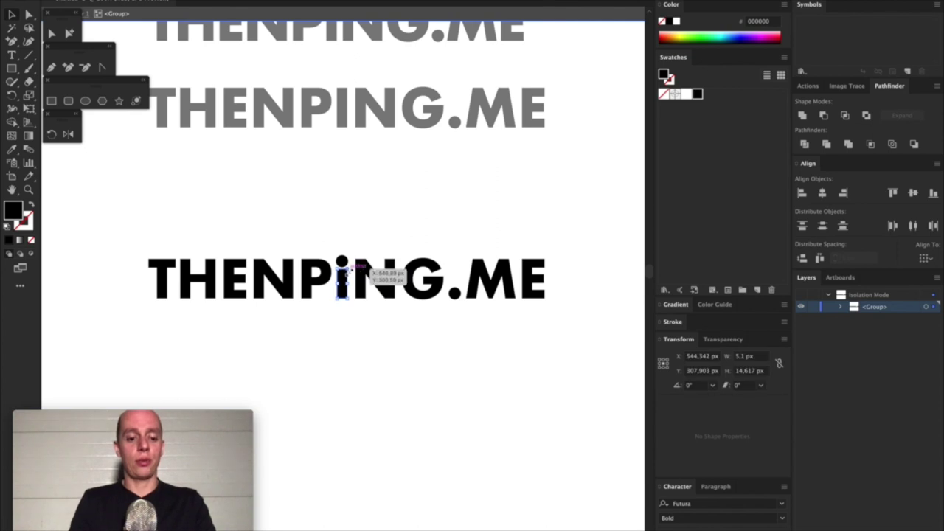
pyautogui.press('a')
pyautogui.moveTo(361, 271); pyautogui.dragTo(347, 233)
pyautogui.press('Down')
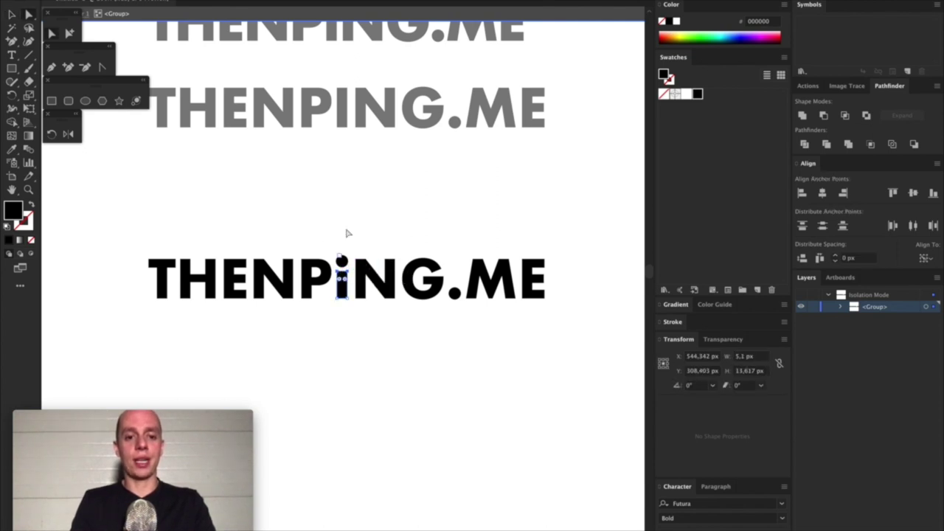
pyautogui.click(346, 233)
pyautogui.press('super+minus')
pyautogui.press('super+minus')
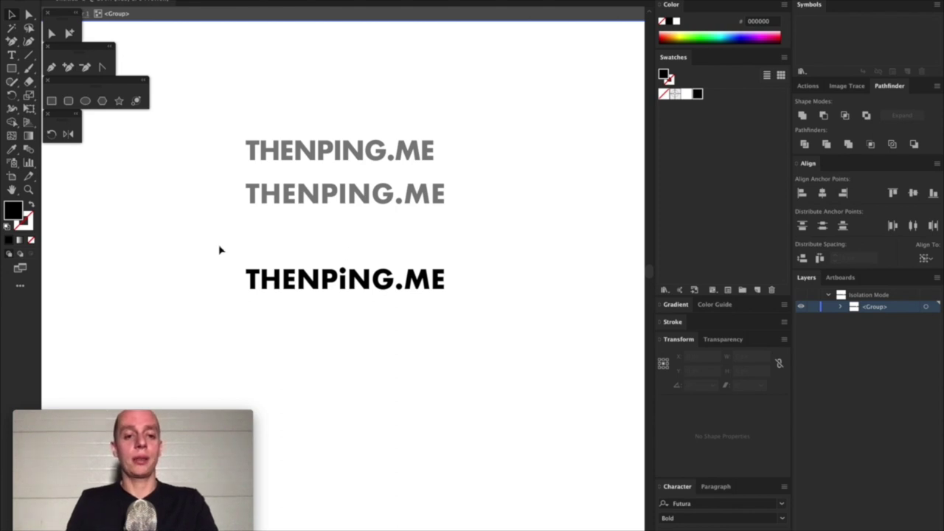
pyautogui.press('super+plus')
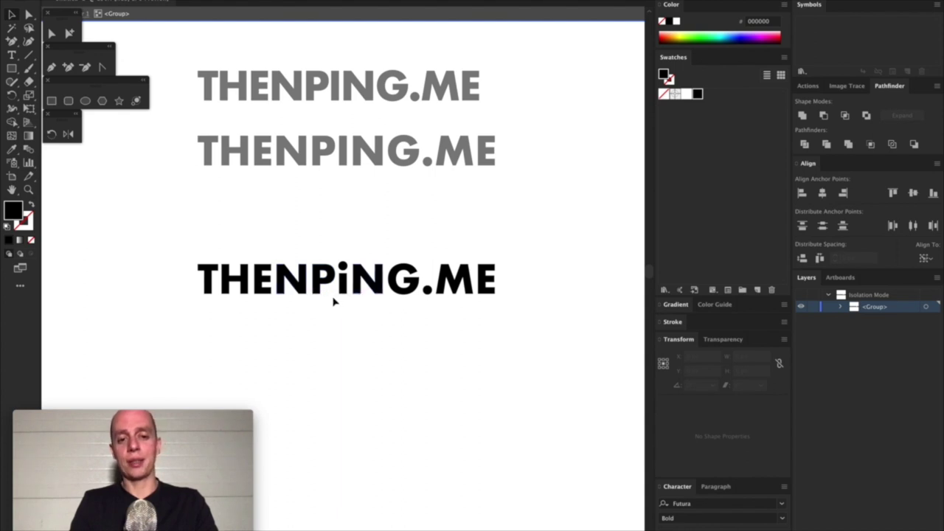
pyautogui.click(294, 303)
pyautogui.press('Left')
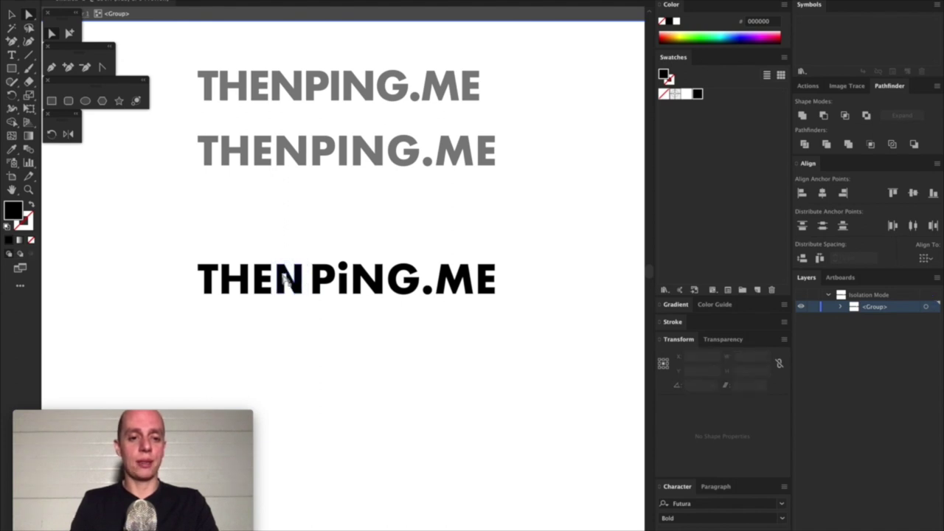
# Nudge the letters THEN rightward so they sit closer to PiNG.
pyautogui.click(288, 280)
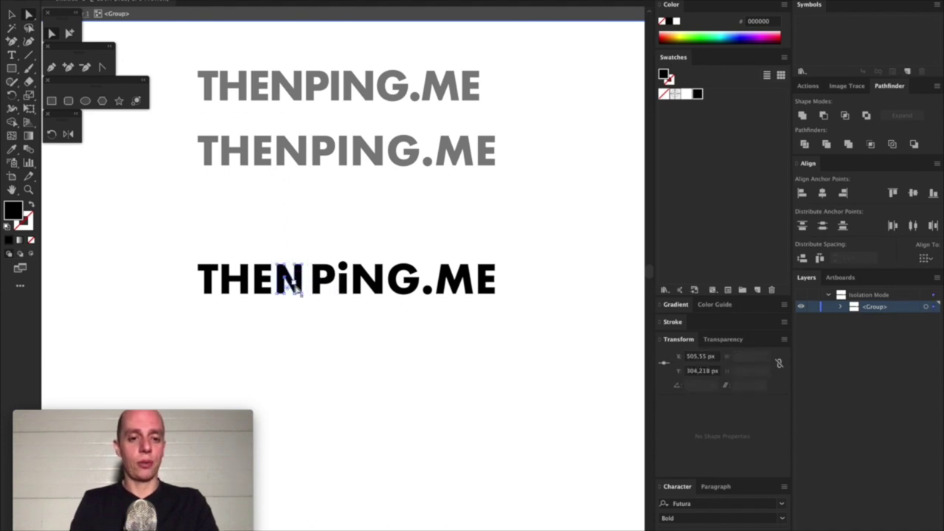
pyautogui.click(217, 243)
pyautogui.moveTo(187, 237); pyautogui.dragTo(304, 321)
pyautogui.press('Right')
pyautogui.press('Right')
pyautogui.press('Right')
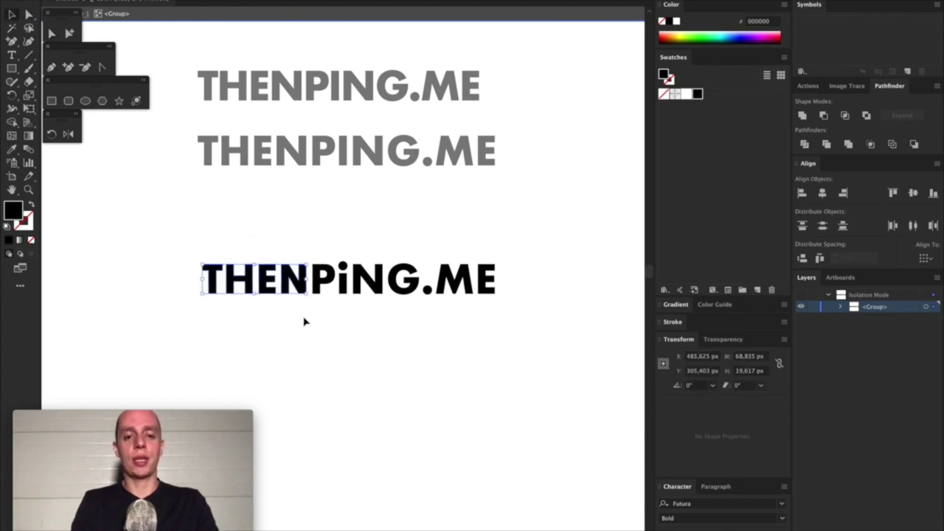
pyautogui.press('super+minus')
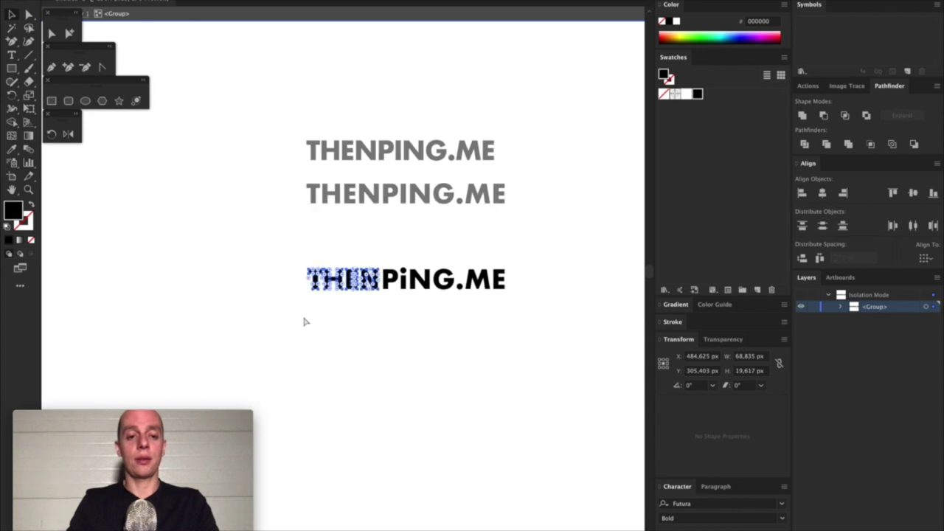
pyautogui.click(304, 320)
pyautogui.hscroll(1, 423, 353)
pyautogui.scroll(-1, 423, 353)
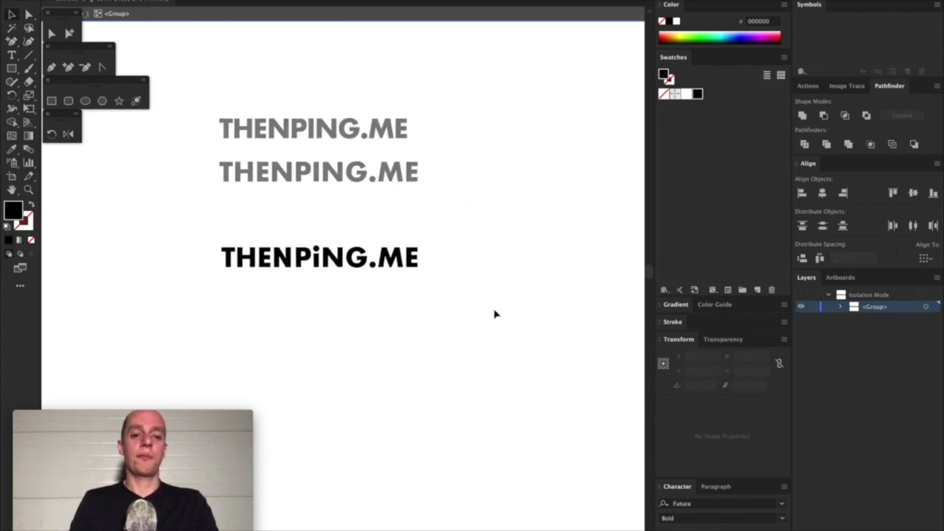
# Exit Isolation Mode and duplicate the second wordmark to the right of the third.
pyautogui.press('Escape')
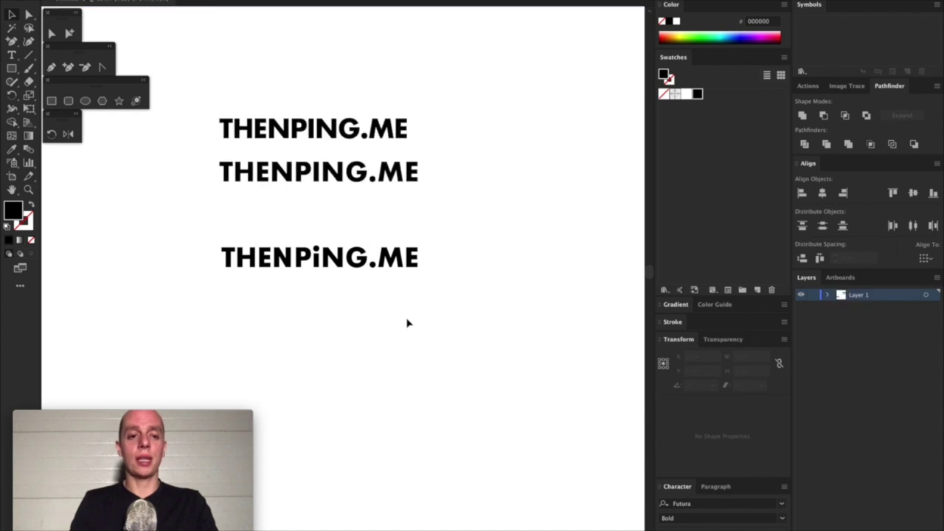
pyautogui.hscroll(5, 407, 322)
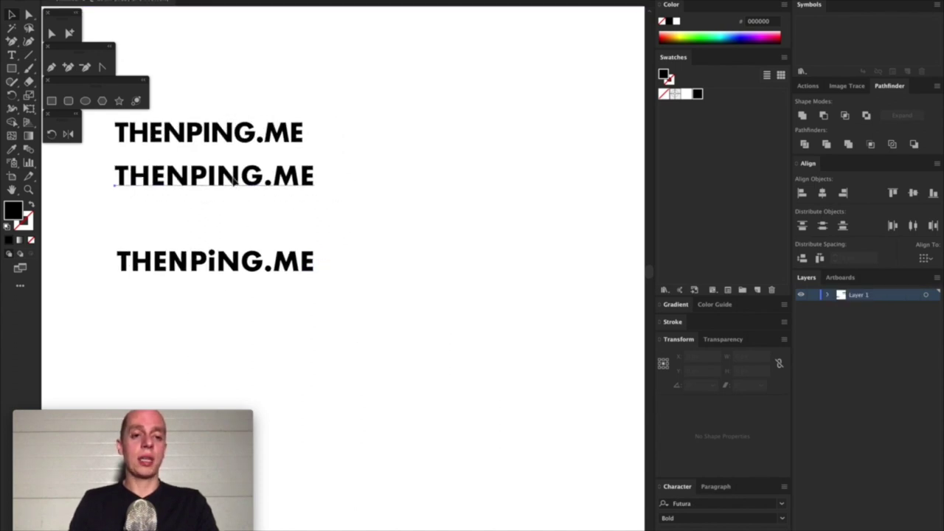
pyautogui.moveTo(234, 181); pyautogui.dragTo(468, 264)
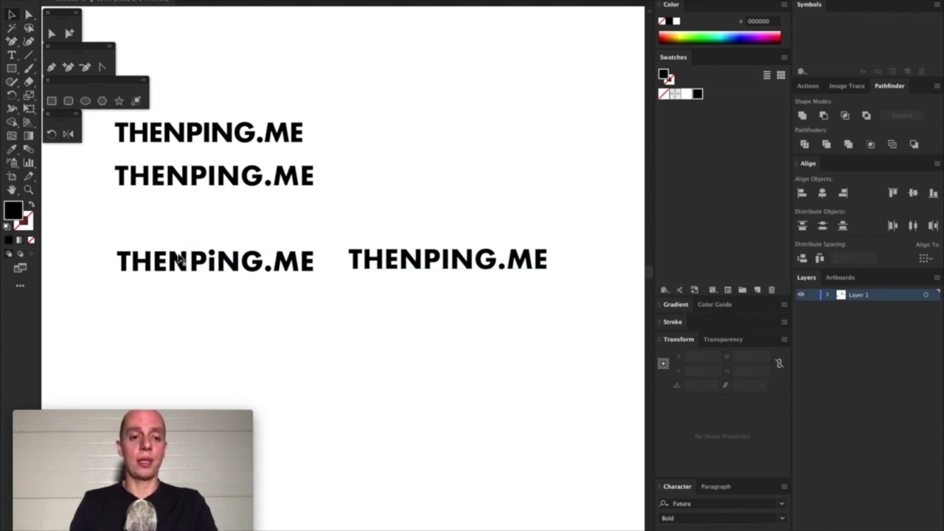
# Break the right-hand copy into three lines: THEN, PING. and ME.
pyautogui.click(502, 270)
pyautogui.press('t')
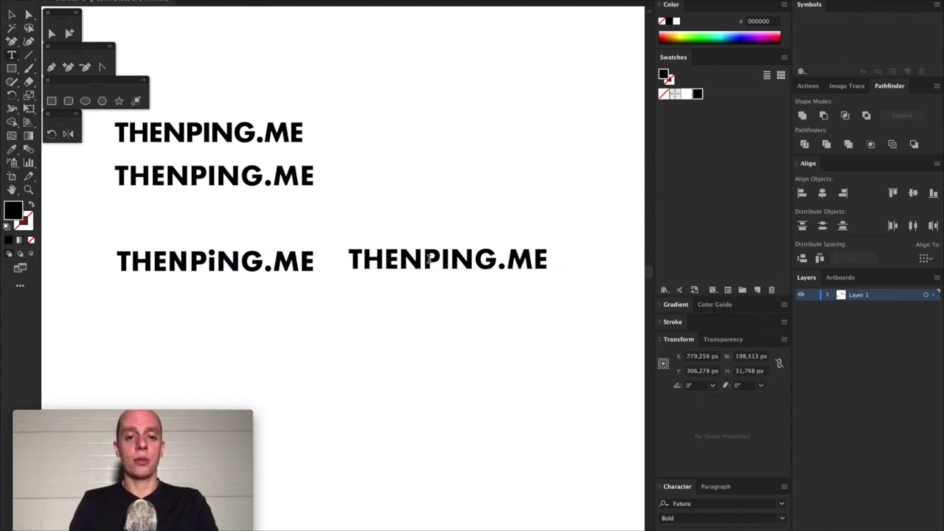
pyautogui.press('Return')
pyautogui.click(423, 290)
pyautogui.press('Return')
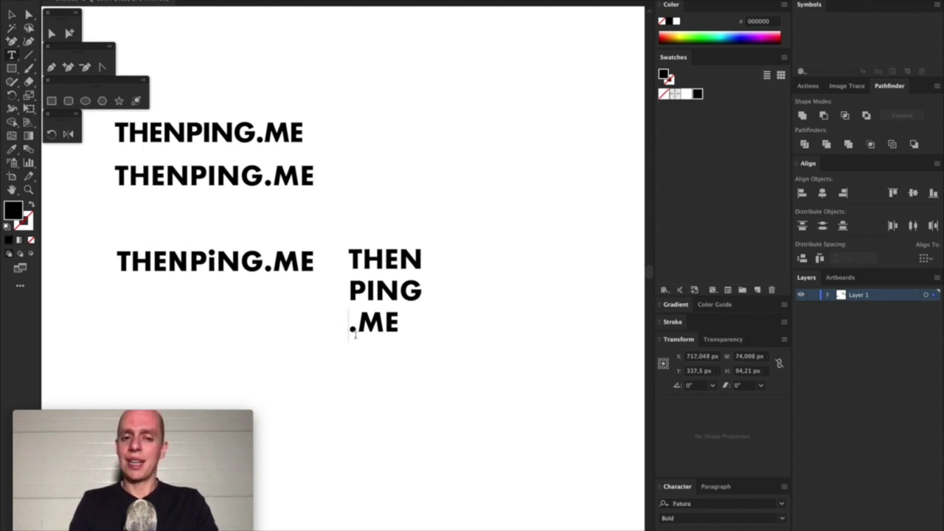
pyautogui.press('BackSpace')
pyautogui.press('Right')
pyautogui.press('Return')
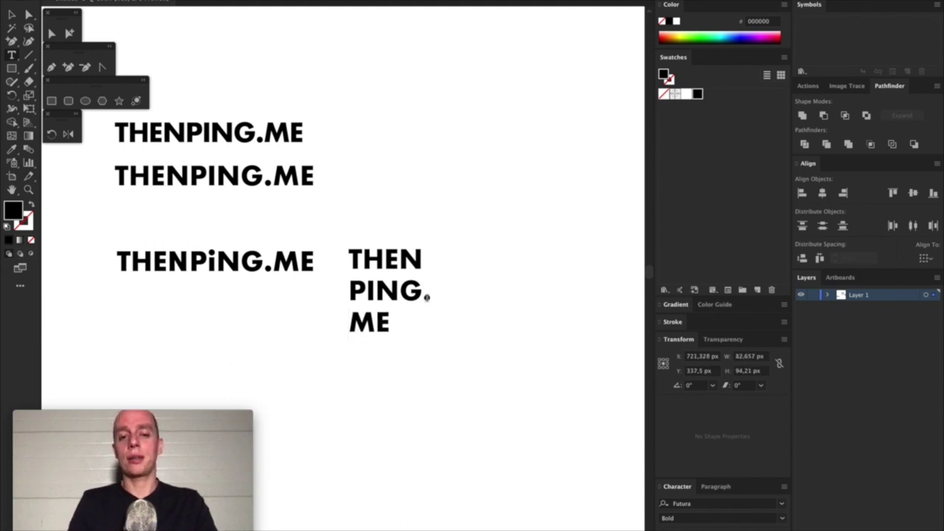
pyautogui.press('Escape')
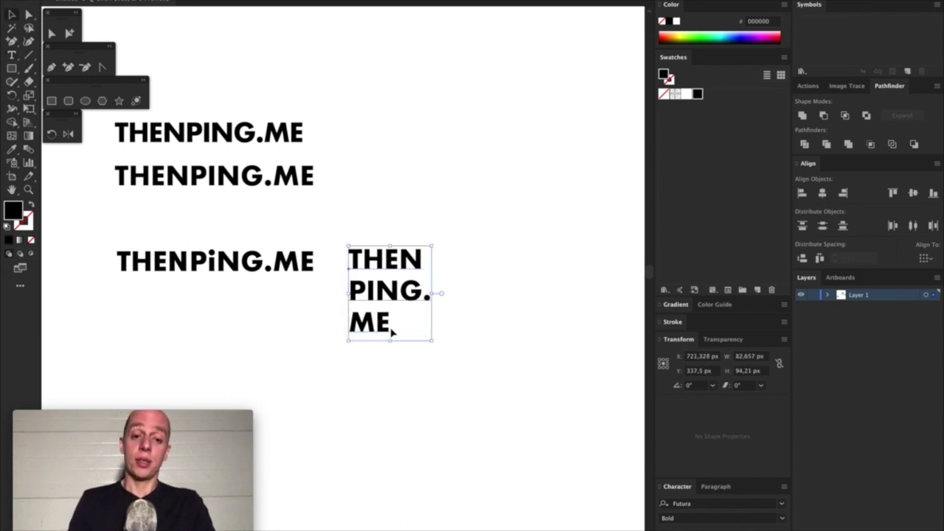
# Enlarge ME, shrink it back to match the other lines, and move the block up-right.
pyautogui.doubleClick(392, 333)
pyautogui.doubleClick(373, 324)
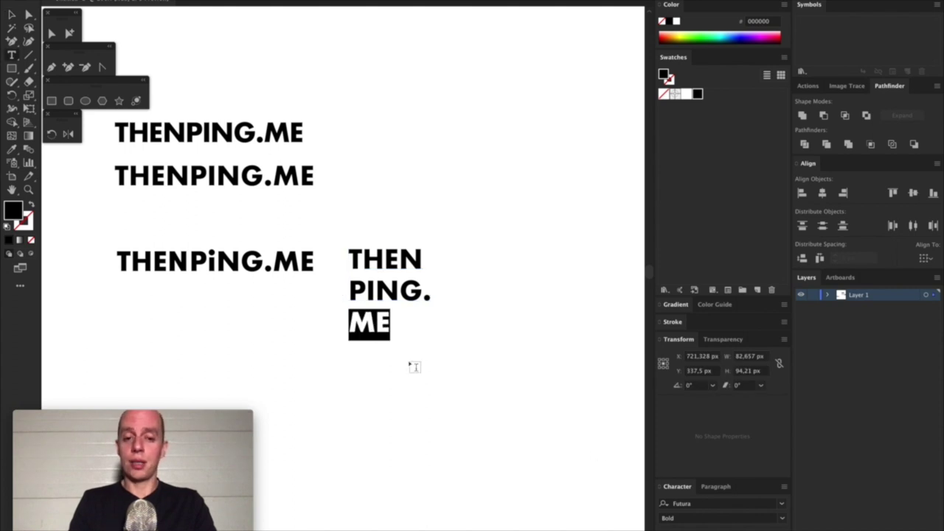
pyautogui.click(392, 364)
pyautogui.doubleClick(402, 336)
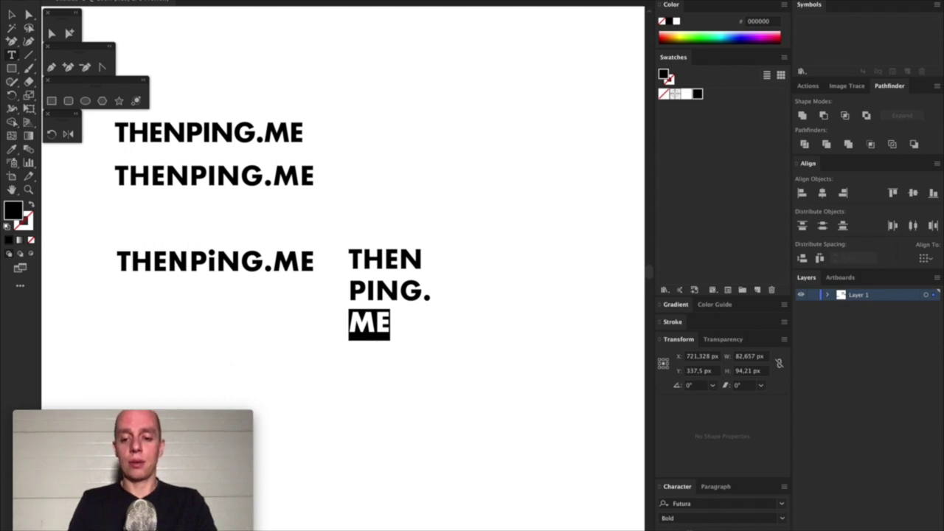
pyautogui.press('super+shift+period')
pyautogui.press('super+shift+period')
pyautogui.press('super+shift+period')
pyautogui.press('super+shift+period')
pyautogui.press('super+shift+period')
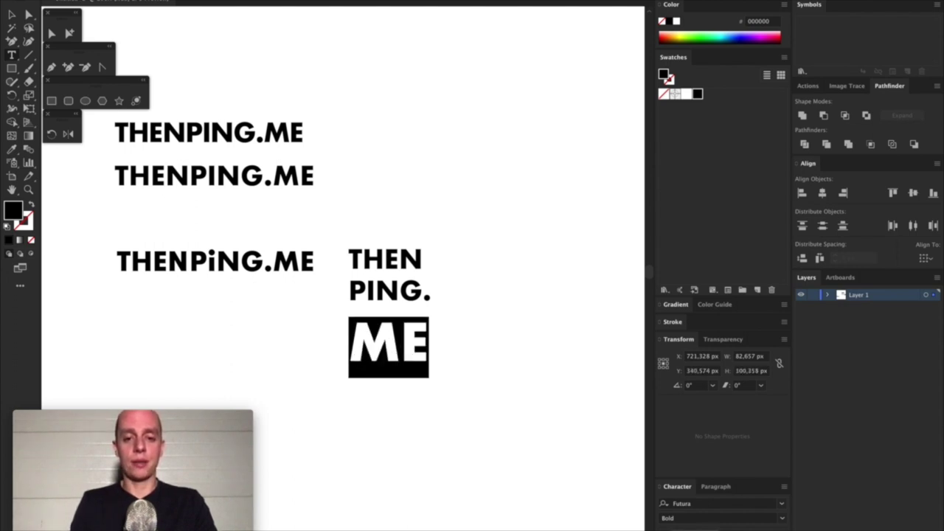
pyautogui.press('Escape')
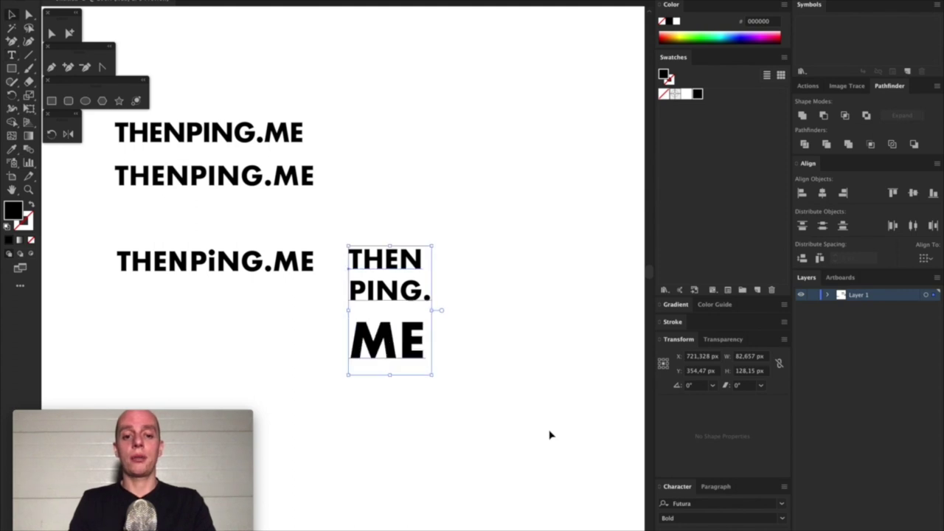
pyautogui.click(549, 435)
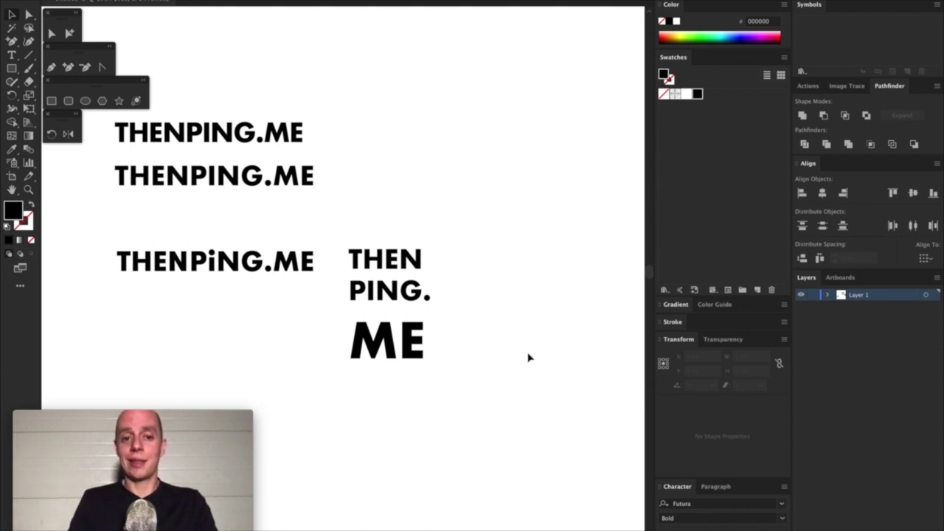
pyautogui.hotkey('shift', 'Home')
pyautogui.press('super+shift+comma')
pyautogui.press('super+shift+comma')
pyautogui.press('super+shift+comma')
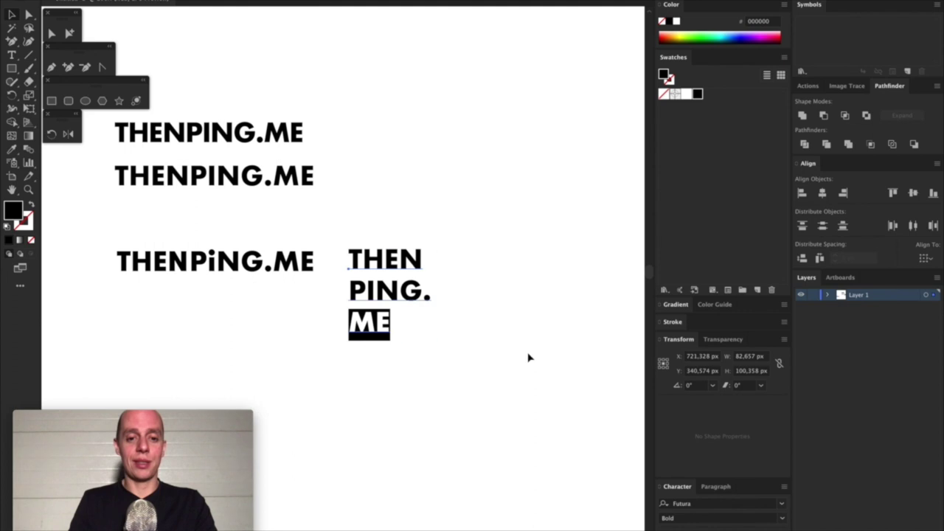
pyautogui.press('super+shift+a')
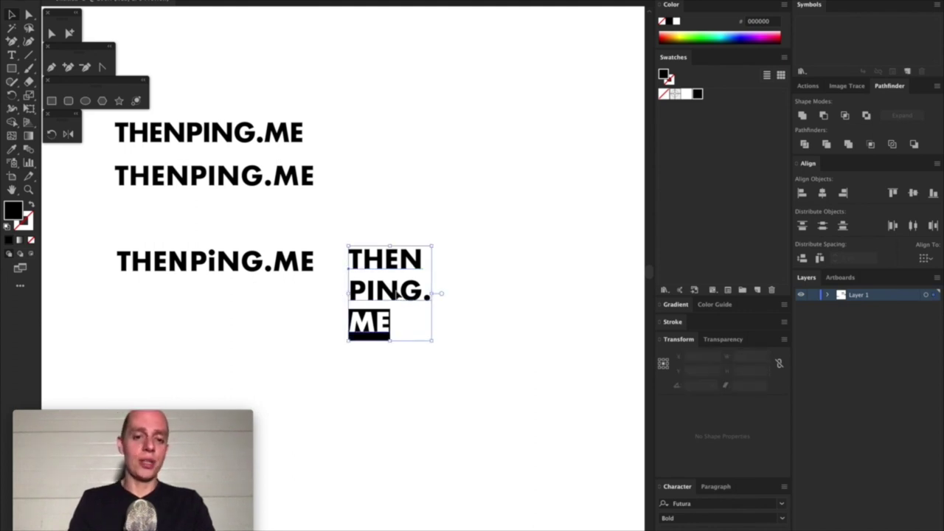
pyautogui.moveTo(419, 314); pyautogui.dragTo(450, 90)
pyautogui.click(508, 226)
# Paste a copy of the narrow Apex Mk3 THENPING.ME text into open space.
pyautogui.click(417, 197)
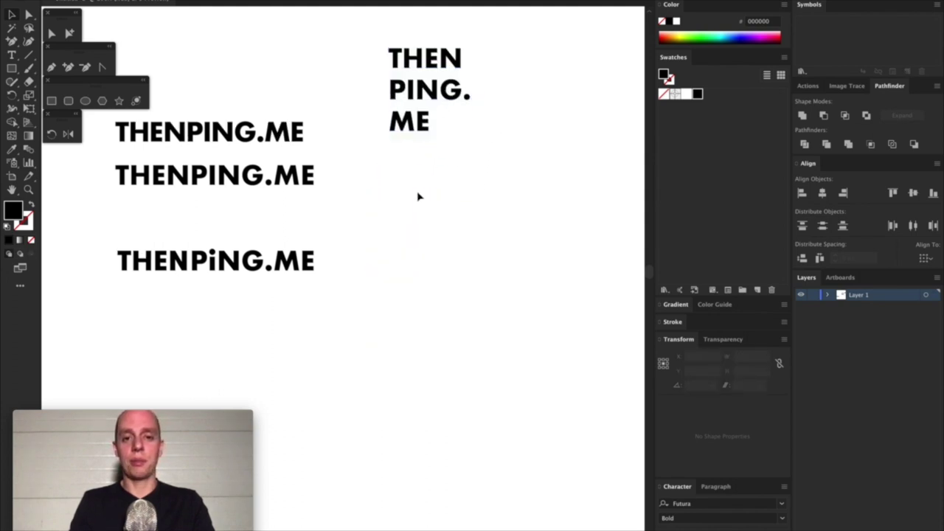
pyautogui.scroll(-5, 379, 205)
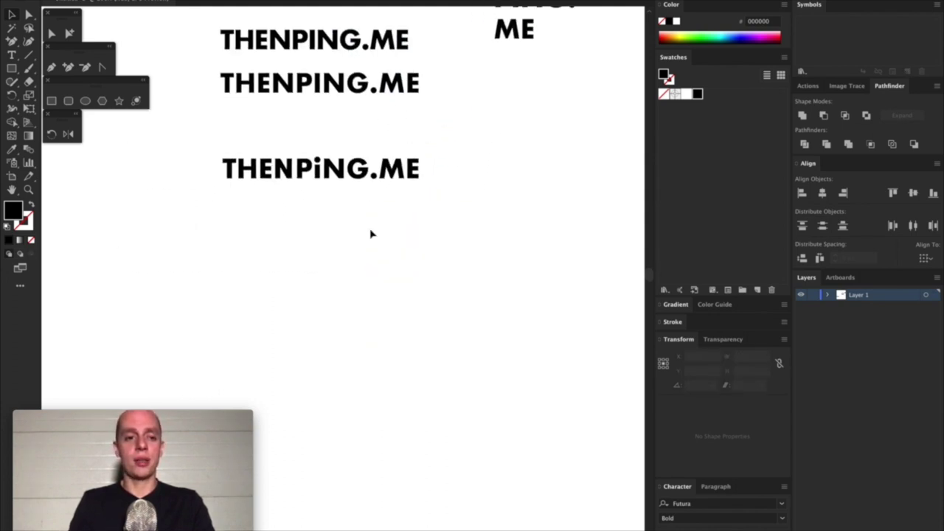
pyautogui.hscroll(-5, 371, 232)
pyautogui.click(151, 247)
pyautogui.scroll(5, 406, 196)
pyautogui.hscroll(10, 406, 197)
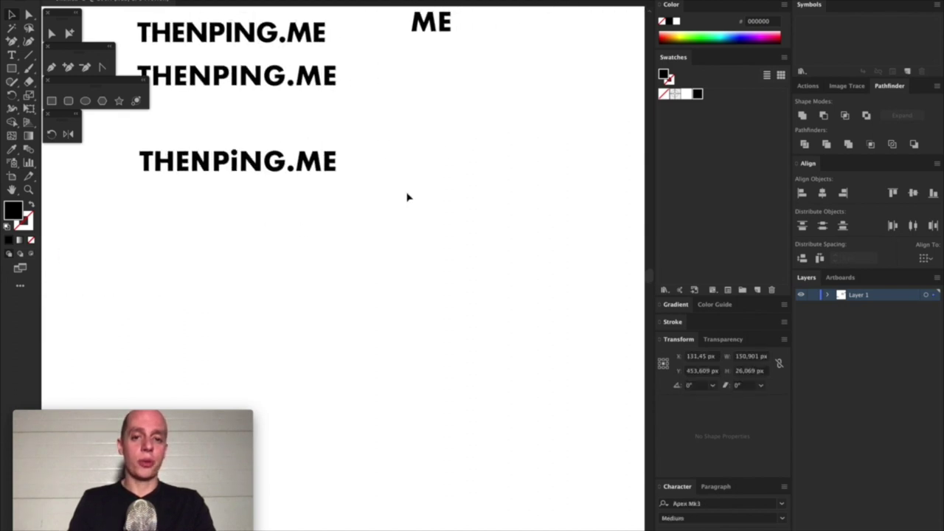
pyautogui.press('super+v')
pyautogui.hscroll(-10, 406, 196)
pyautogui.scroll(-3, 407, 196)
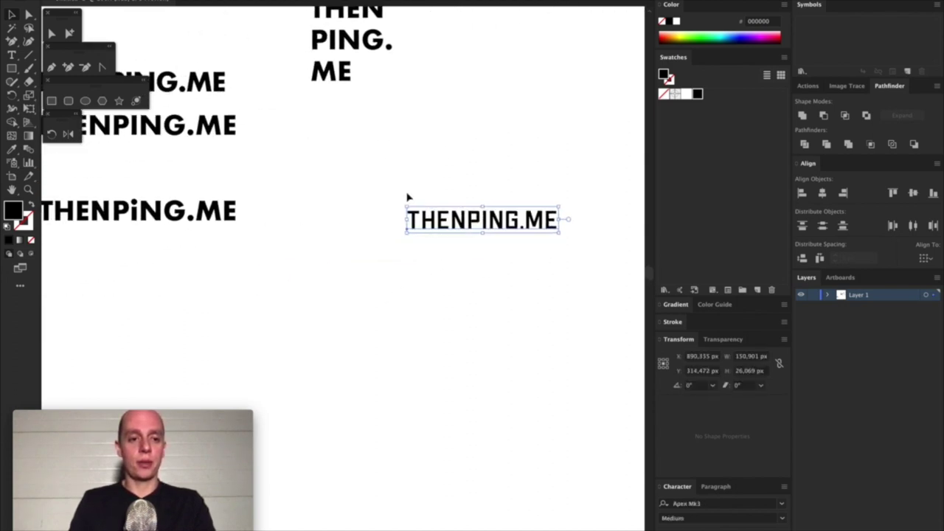
pyautogui.moveTo(495, 225); pyautogui.dragTo(405, 187)
# Convert the copy to outlines and cut the I down into a lowercase i stem.
pyautogui.rightClick(404, 188)
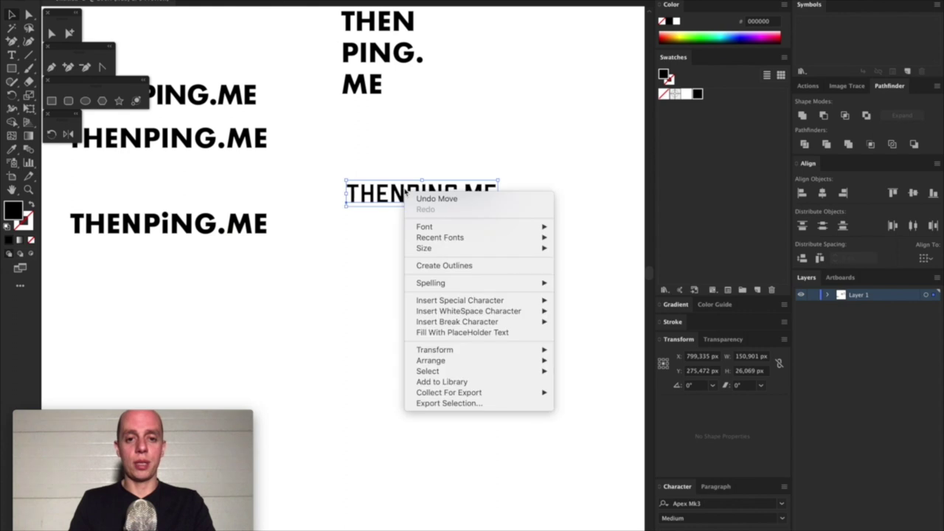
pyautogui.click(437, 265)
pyautogui.press('super+equal')
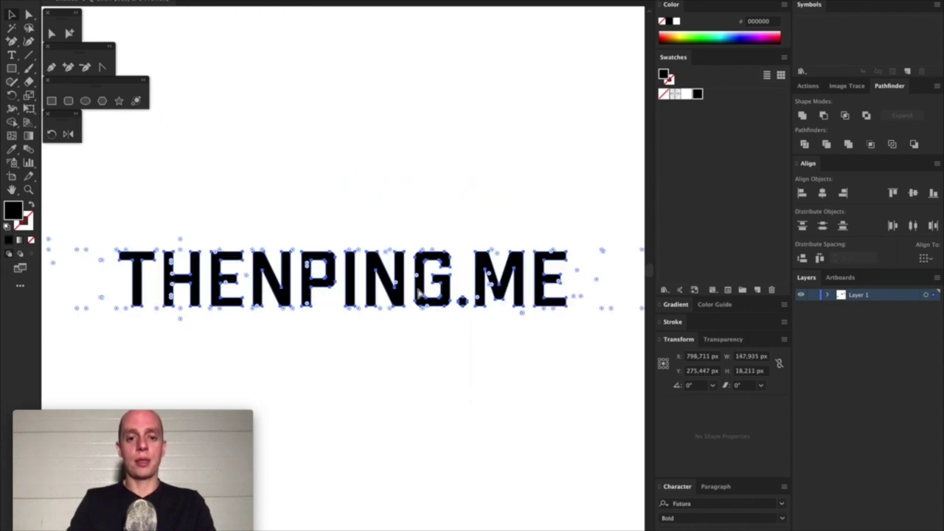
pyautogui.click(322, 198)
pyautogui.click(359, 265)
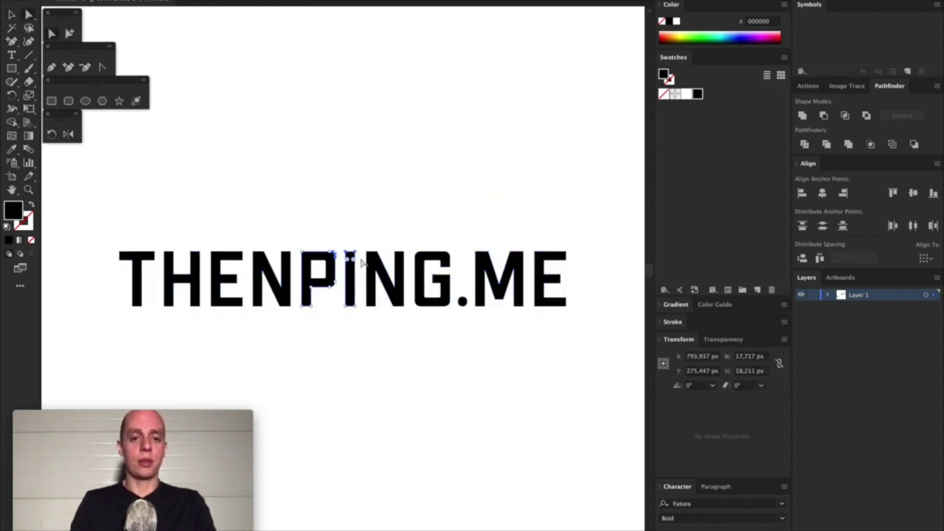
pyautogui.click(345, 255)
pyautogui.press('Delete')
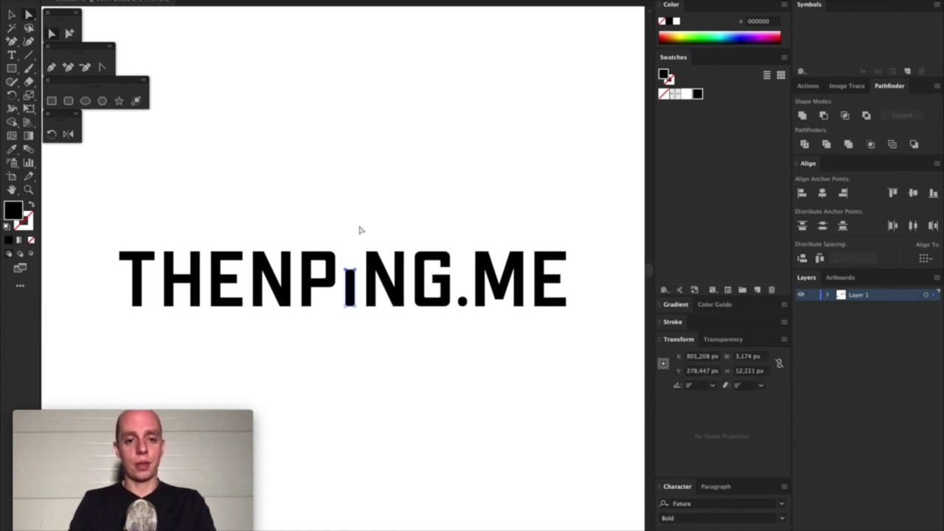
pyautogui.click(361, 228)
pyautogui.moveTo(462, 301); pyautogui.dragTo(362, 243)
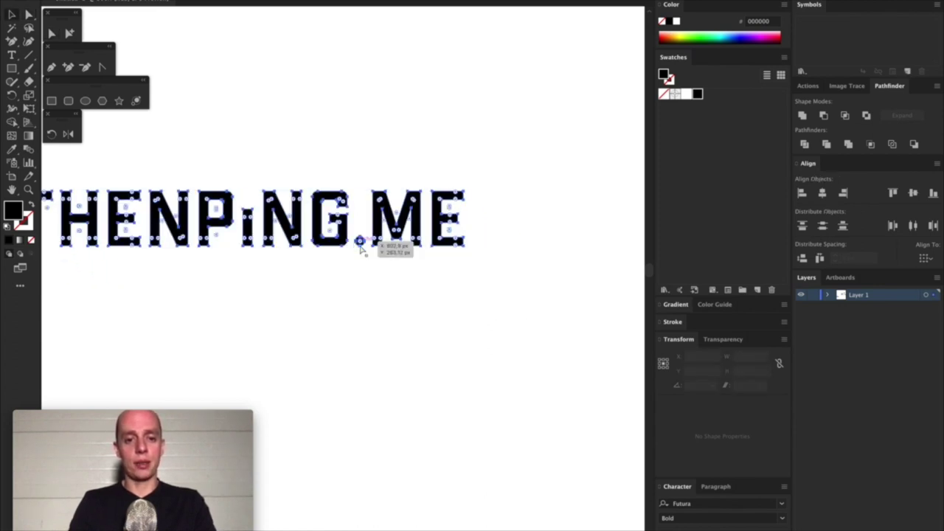
pyautogui.hotkey('ctrl', 'z')
# Copy the period inside the outlined group and position it as the dot above the i.
pyautogui.doubleClick(461, 302)
pyautogui.click(463, 303)
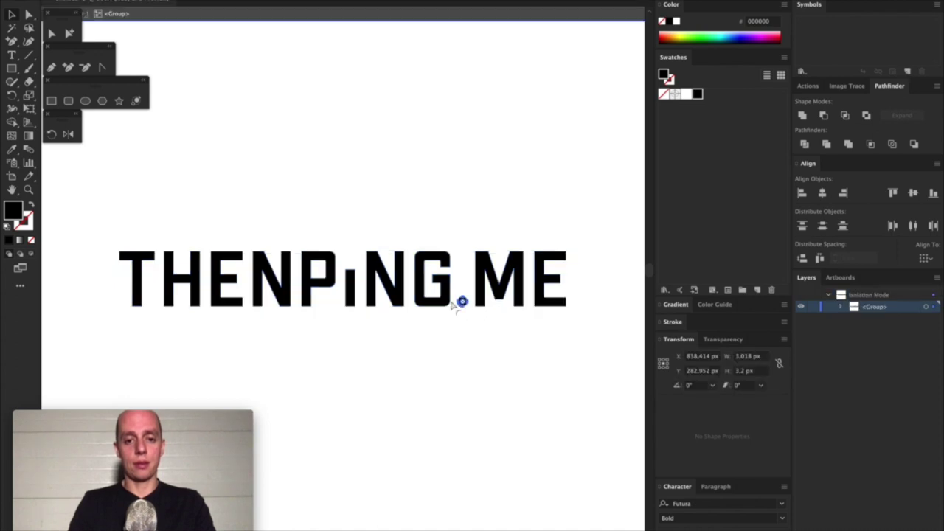
pyautogui.hotkey('ctrl', 'c')
pyautogui.hotkey('ctrl', 'v')
pyautogui.press('Up')
pyautogui.press('Up')
pyautogui.press('Up')
pyautogui.press('Up')
pyautogui.press('Up')
pyautogui.press('Up')
pyautogui.press('Up')
pyautogui.press('Up')
pyautogui.press('Up')
pyautogui.press('Up')
pyautogui.press('Up')
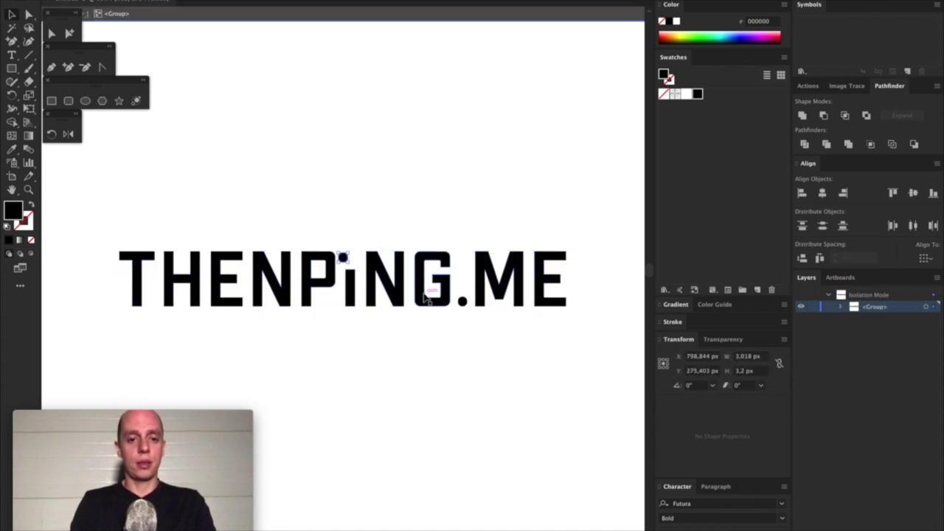
pyautogui.press('Right')
pyautogui.press('Right')
pyautogui.hotkey('ctrl', 'shift', 'a')
pyautogui.hotkey('ctrl', '-')
pyautogui.hotkey('ctrl', '-')
pyautogui.hotkey('ctrl', '-')
pyautogui.hotkey('ctrl', '-')
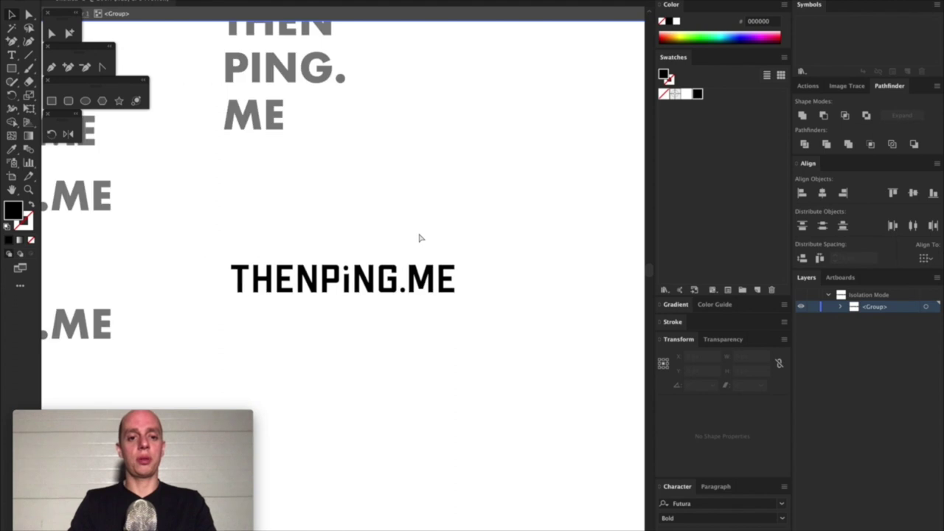
pyautogui.hotkey('ctrl', '+')
pyautogui.moveTo(419, 238); pyautogui.dragTo(539, 206)
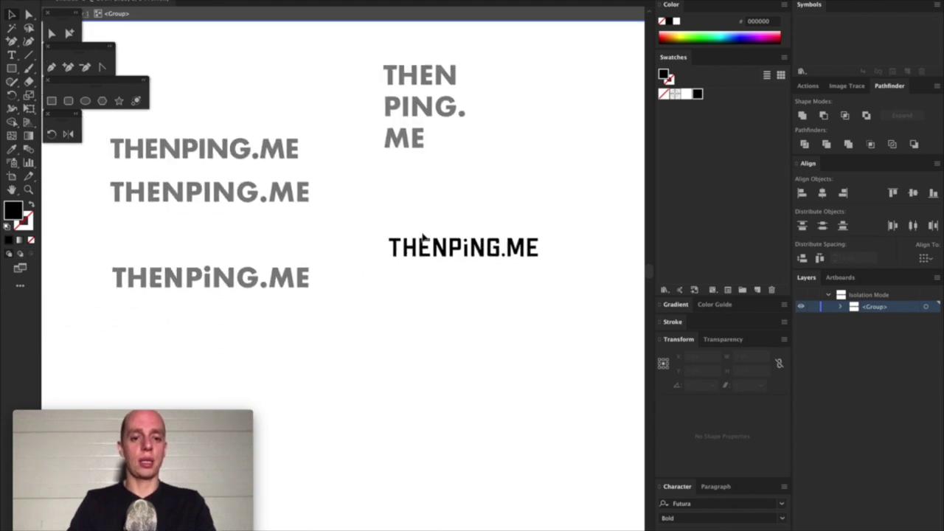
pyautogui.moveTo(509, 256); pyautogui.dragTo(460, 235)
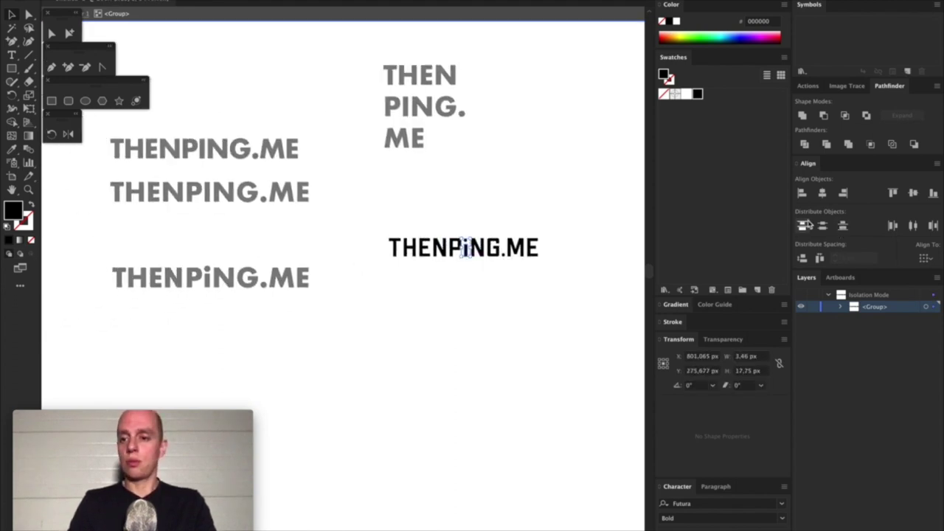
pyautogui.click(505, 372)
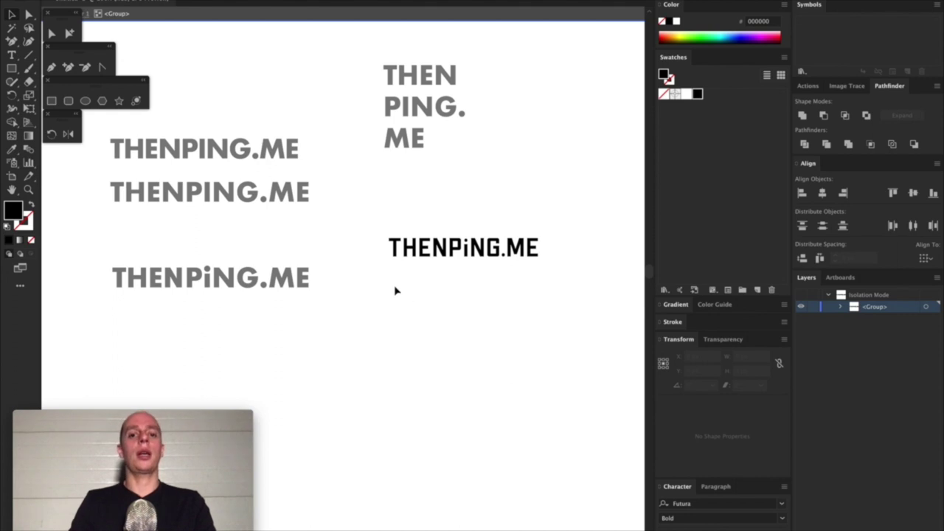
pyautogui.doubleClick(404, 291)
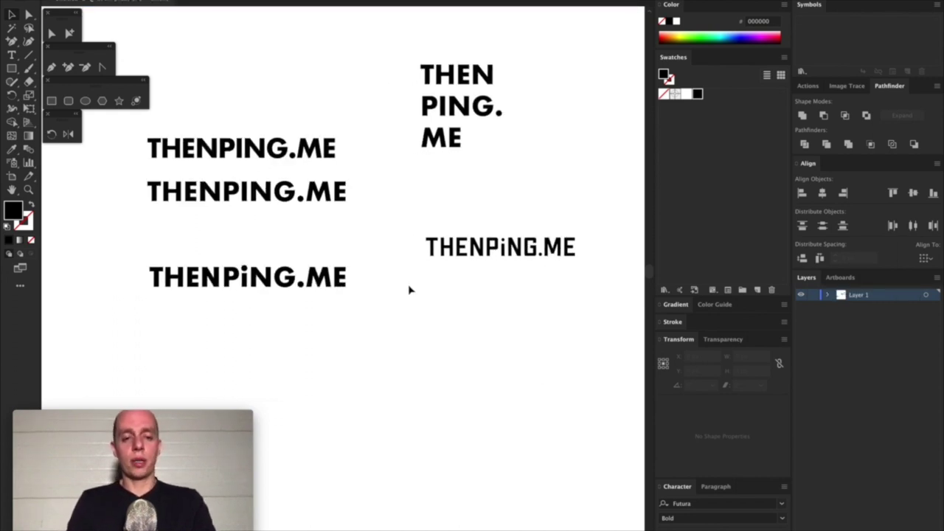
# Duplicate the dotted-i THENPiNG.ME wordmark lower down the artboard.
pyautogui.hscroll(-3, 365, 259)
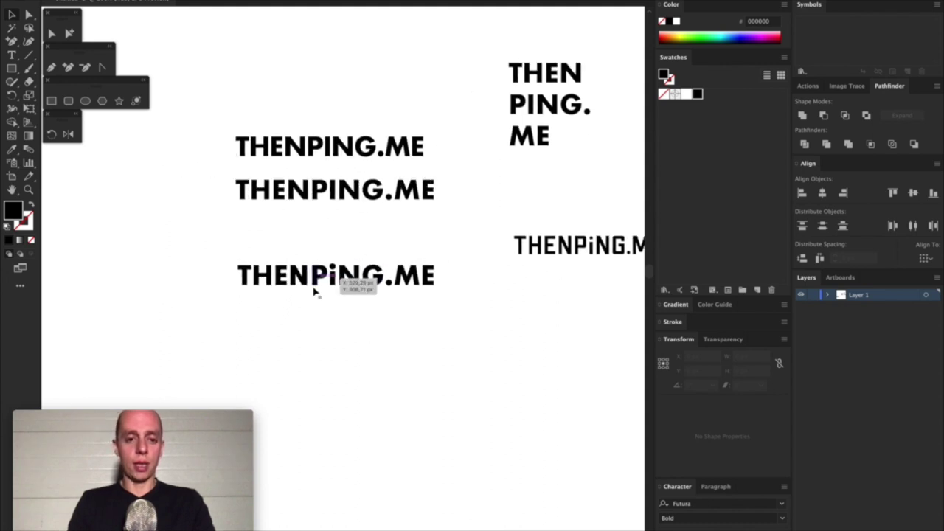
pyautogui.hscroll(-3, 354, 284)
pyautogui.scroll(-2, 354, 284)
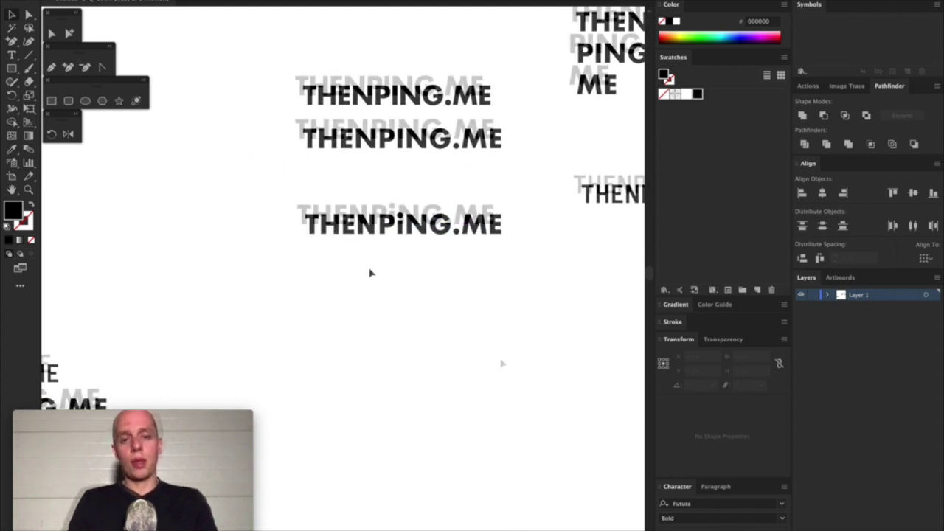
pyautogui.scroll(-1, 502, 362)
pyautogui.hscroll(1, 502, 362)
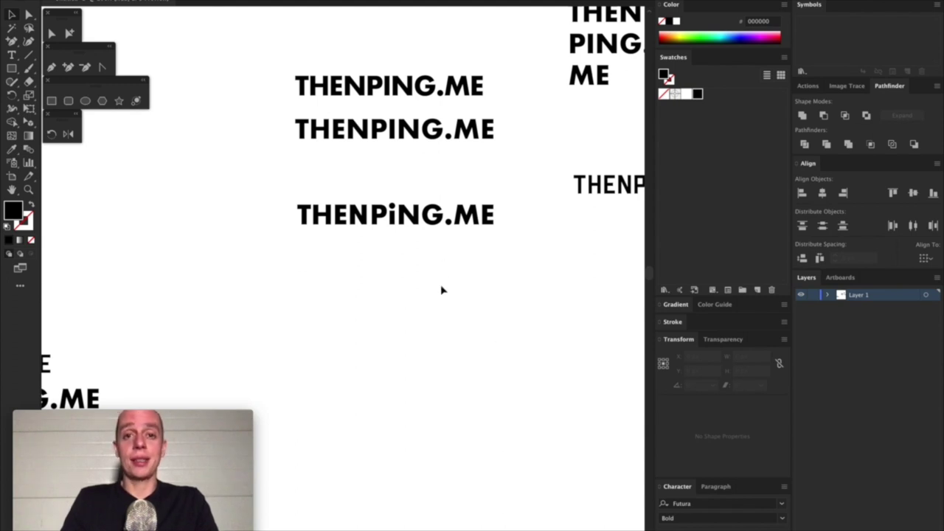
pyautogui.click(398, 214)
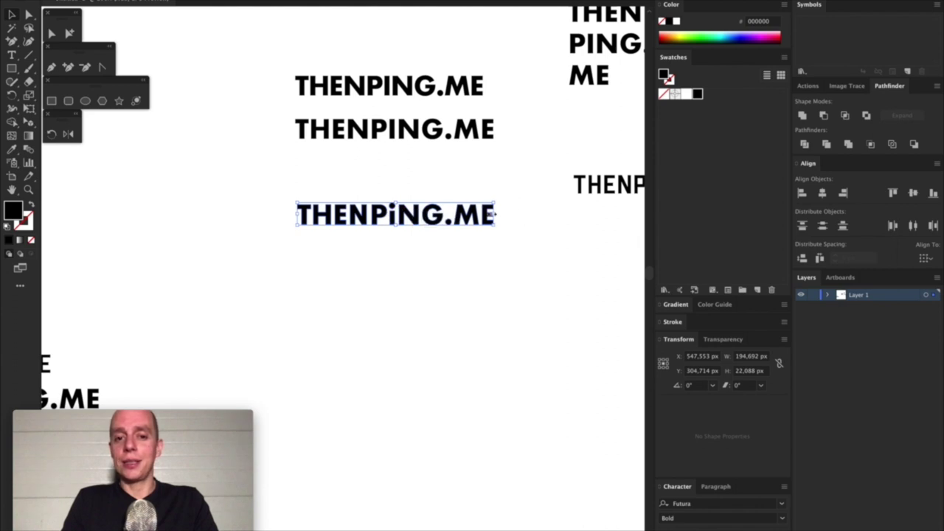
pyautogui.moveTo(470, 220); pyautogui.dragTo(511, 393)
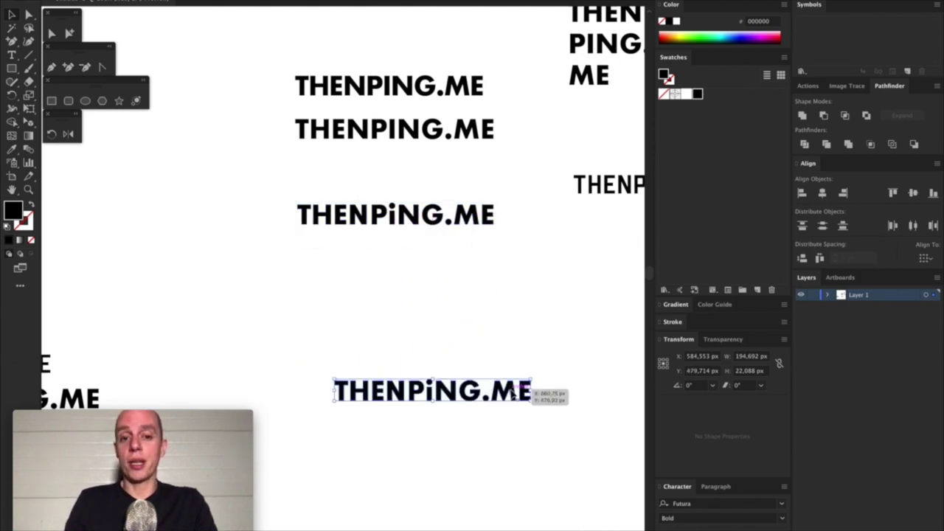
# Raise the dot over the i in the lower wordmark copy.
pyautogui.click(440, 366)
pyautogui.click(438, 392)
pyautogui.click(440, 356)
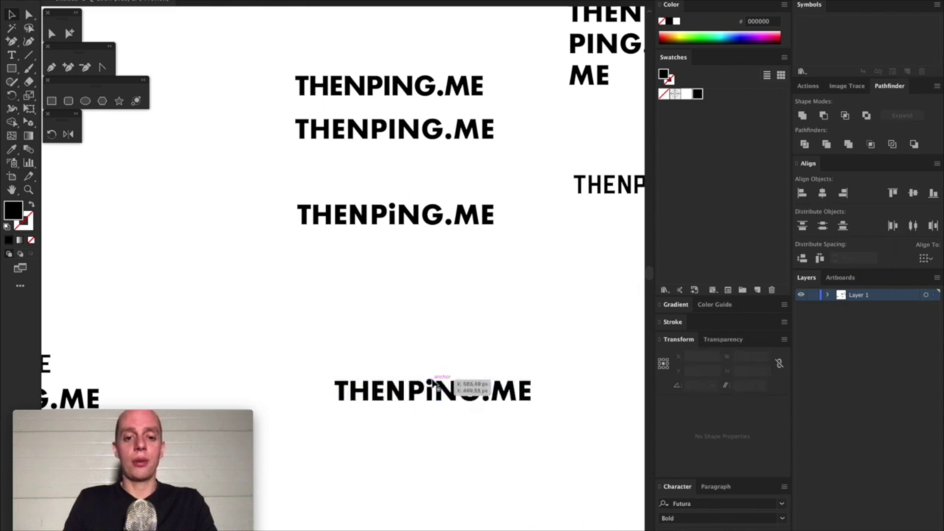
pyautogui.moveTo(432, 384); pyautogui.dragTo(418, 279)
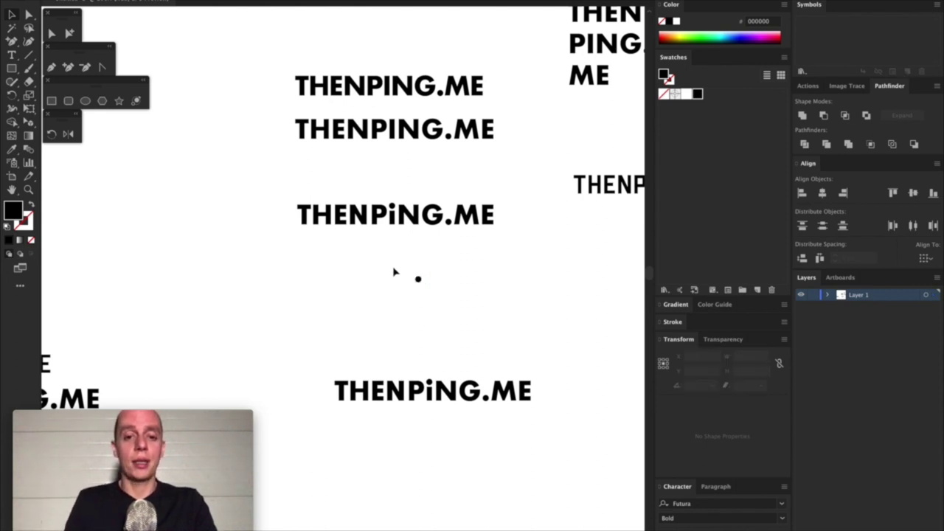
# Edit the width of the spare round dot, which measures 6.088 × 6.088 px.
pyautogui.click(745, 357)
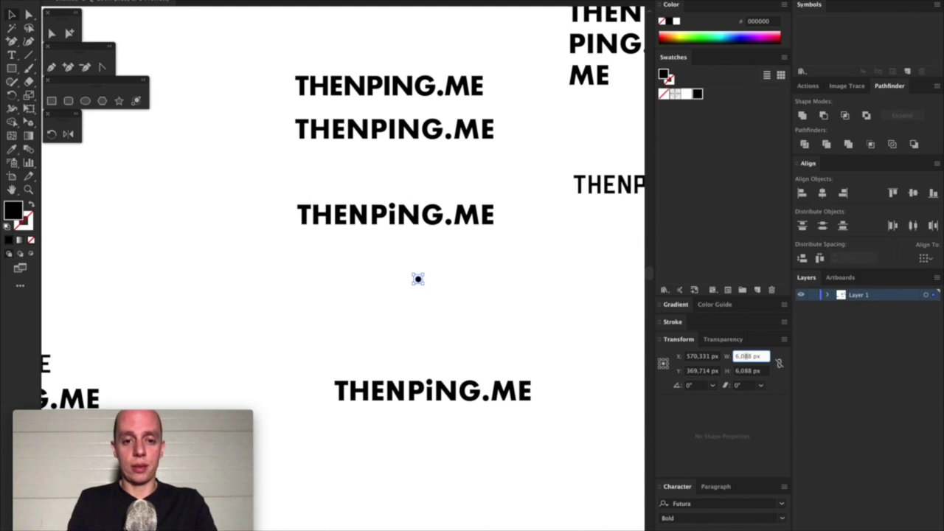
# Resize the dot to a 20 × 20 px circle in the Transform panel.
pyautogui.write('20')
pyautogui.press('Return')
pyautogui.click(743, 370)
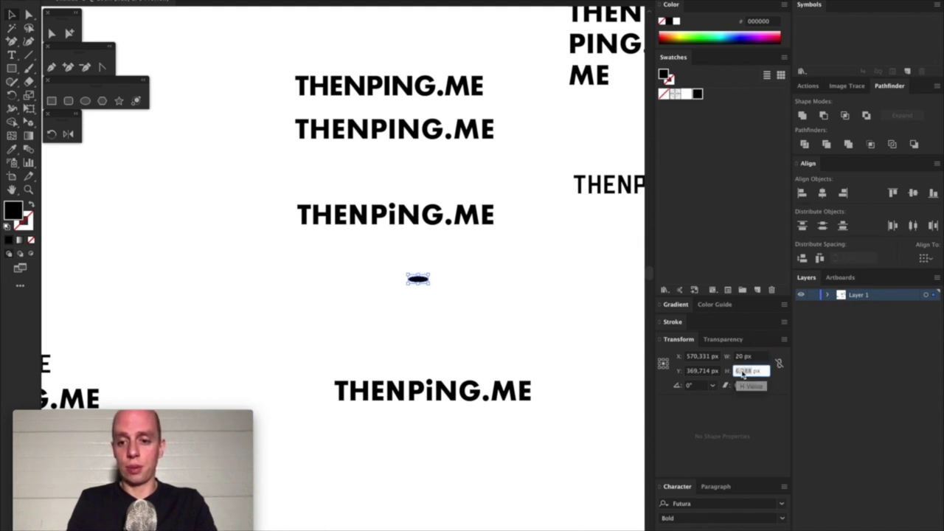
pyautogui.write('20')
pyautogui.press('Return')
pyautogui.click(537, 322)
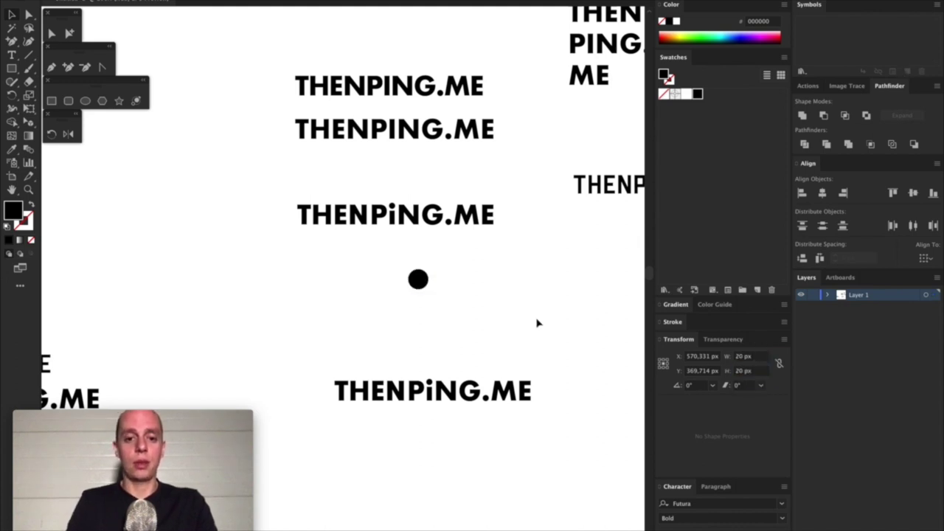
pyautogui.click(417, 286)
# Copy the 20 px circle into two more evenly spaced circles to its right.
pyautogui.press('super+c')
pyautogui.press('super+f')
pyautogui.hotkey('shift', 'Right')
pyautogui.hotkey('shift', 'Right')
pyautogui.hotkey('shift', 'Right')
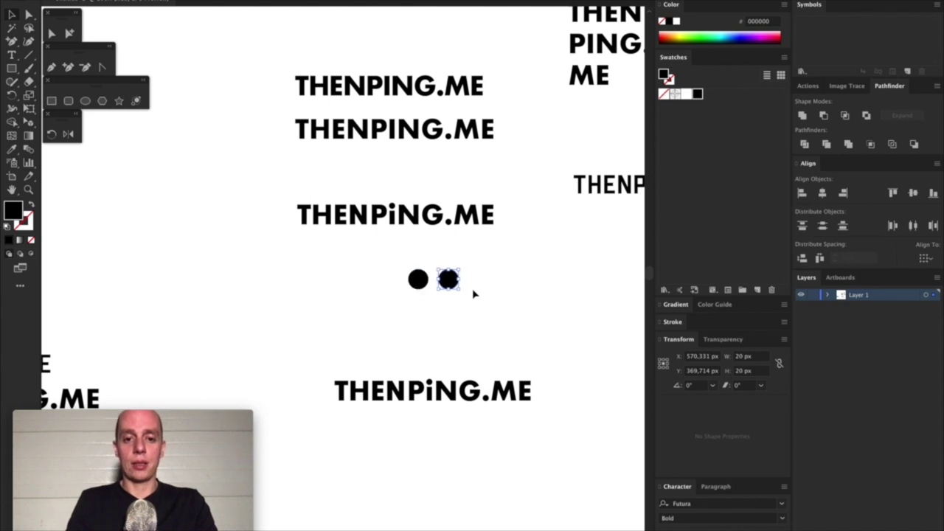
pyautogui.press('super+v')
pyautogui.hotkey('shift', 'Right')
pyautogui.hotkey('shift', 'Right')
pyautogui.hotkey('shift', 'Right')
pyautogui.hotkey('shift', 'Right')
pyautogui.hotkey('shift', 'Right')
pyautogui.hotkey('shift', 'Right')
pyautogui.hotkey('shift', 'Right')
pyautogui.hotkey('shift', 'Right')
pyautogui.hotkey('shift', 'Right')
pyautogui.hotkey('shift', 'Right')
pyautogui.hotkey('shift', 'Right')
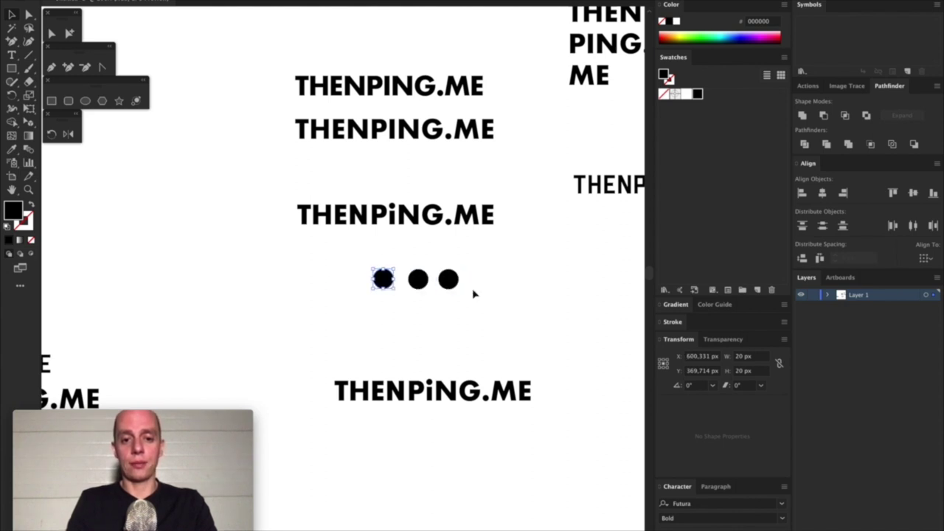
pyautogui.hotkey('shift', 'Right')
pyautogui.hotkey('shift', 'Right')
pyautogui.hotkey('shift', 'Right')
pyautogui.hotkey('shift', 'Left')
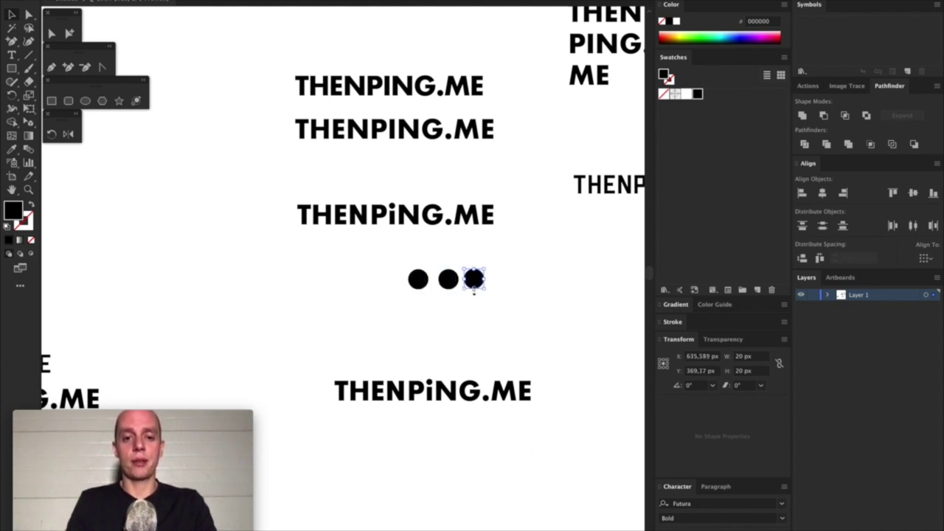
# Add a fourth and fifth circle to the row, then select all five and top-align them.
pyautogui.hscroll(5, 474, 293)
pyautogui.press('shift+super+a')
pyautogui.hotkey('shift', 'Right')
pyautogui.hotkey('shift', 'Right')
pyautogui.hotkey('shift', 'Right')
pyautogui.hotkey('shift', 'Right')
pyautogui.hotkey('shift', 'Right')
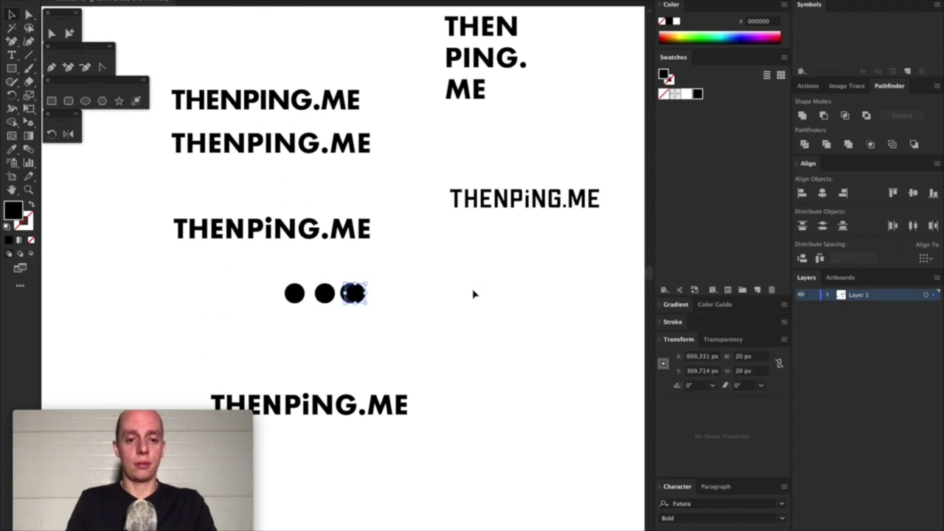
pyautogui.press('super+v')
pyautogui.hotkey('shift', 'Right')
pyautogui.hotkey('shift', 'Right')
pyautogui.hotkey('shift', 'Right')
pyautogui.hotkey('shift', 'Right')
pyautogui.hotkey('shift', 'Right')
pyautogui.hotkey('shift', 'Right')
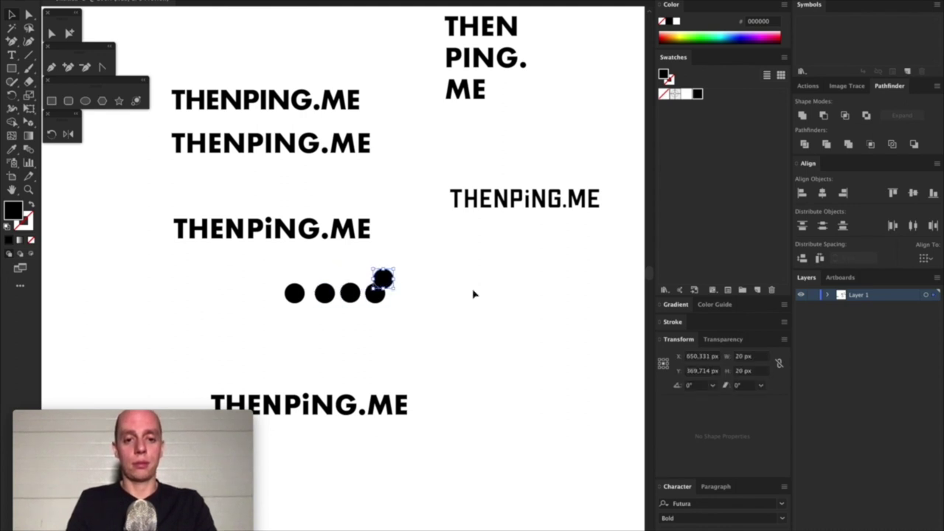
pyautogui.moveTo(471, 274); pyautogui.dragTo(257, 331)
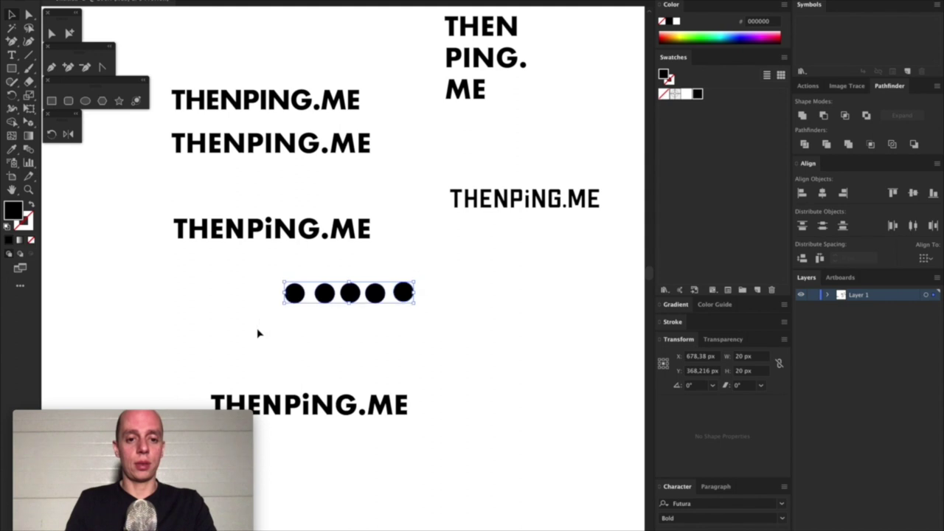
pyautogui.click(892, 194)
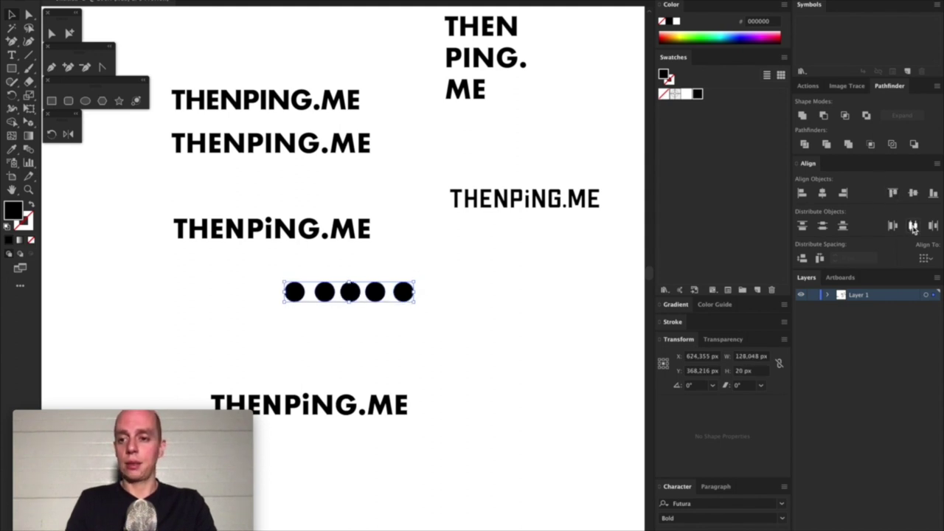
# Delete the stray fourth circle and distribute the remaining circles evenly across the row.
pyautogui.click(912, 225)
pyautogui.click(476, 324)
pyautogui.click(361, 295)
pyautogui.press('Delete')
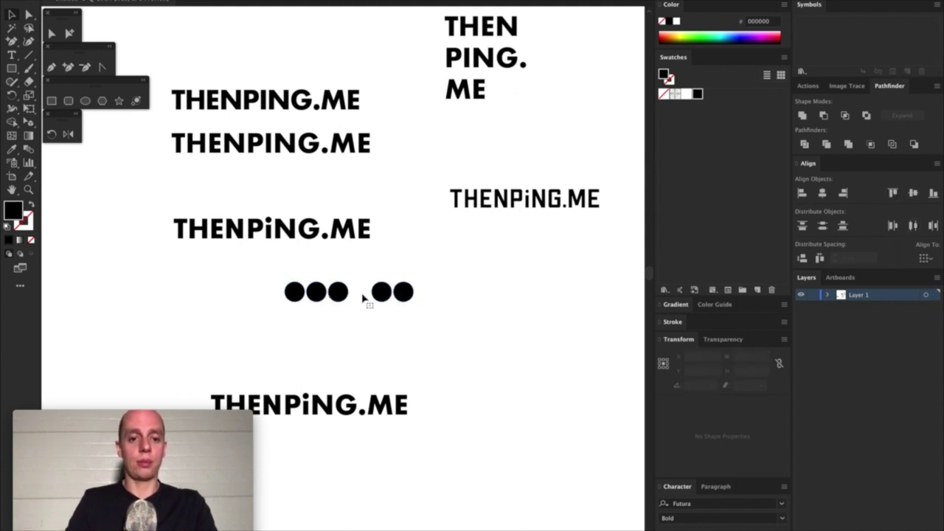
pyautogui.moveTo(438, 275); pyautogui.dragTo(284, 331)
pyautogui.click(913, 225)
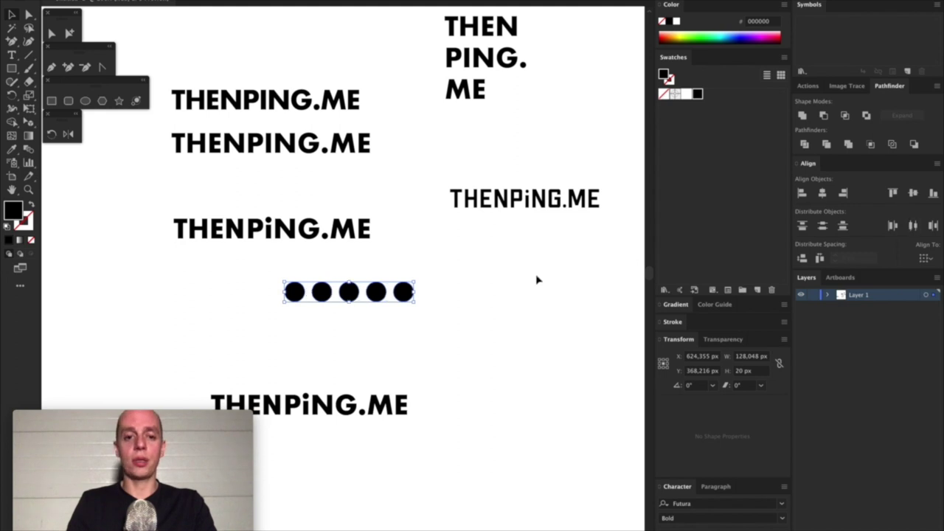
pyautogui.click(535, 280)
# Duplicate the row of five circles downward into stacked rows to form the grid.
pyautogui.moveTo(437, 261); pyautogui.dragTo(293, 309)
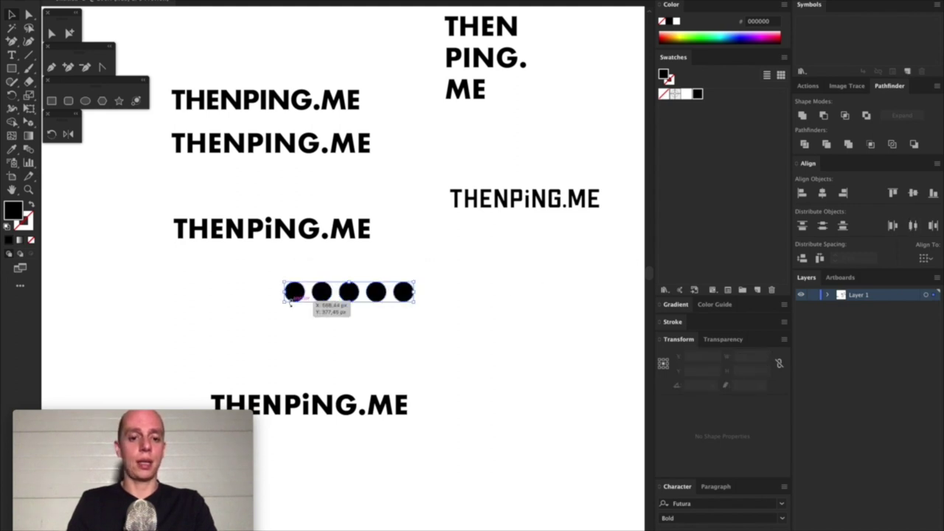
pyautogui.hotkey('ctrl', 'c')
pyautogui.hotkey('ctrl', 'f')
pyautogui.hotkey('shift', 'Down')
pyautogui.hotkey('shift', 'Down')
pyautogui.hotkey('shift', 'Down')
pyautogui.hotkey('shift', 'Down')
pyautogui.moveTo(254, 274); pyautogui.dragTo(506, 312)
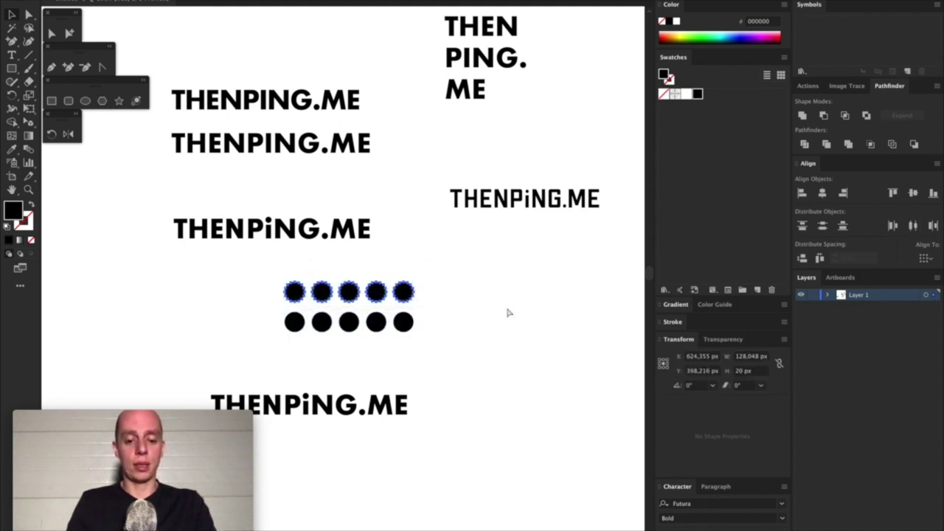
pyautogui.click(293, 331)
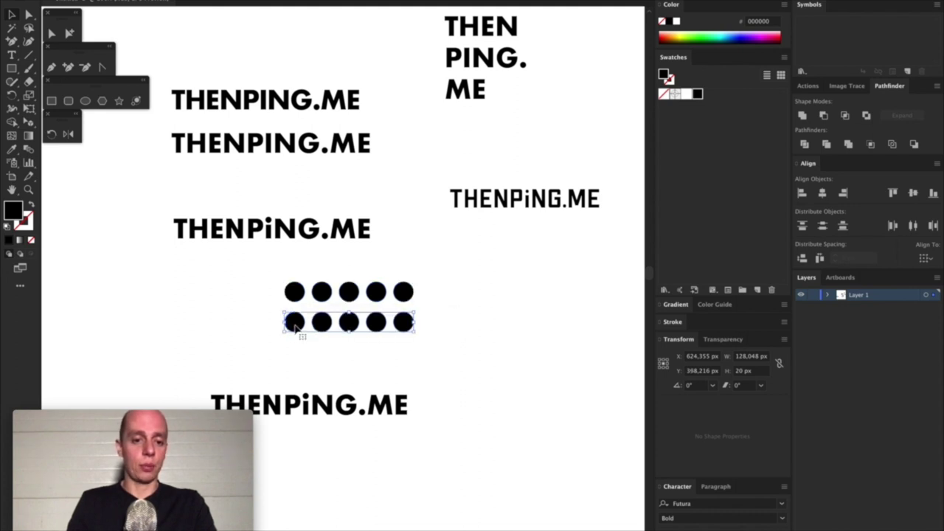
pyautogui.moveTo(295, 329); pyautogui.dragTo(295, 352)
pyautogui.moveTo(295, 351); pyautogui.dragTo(294, 378)
pyautogui.moveTo(293, 293); pyautogui.dragTo(434, 388)
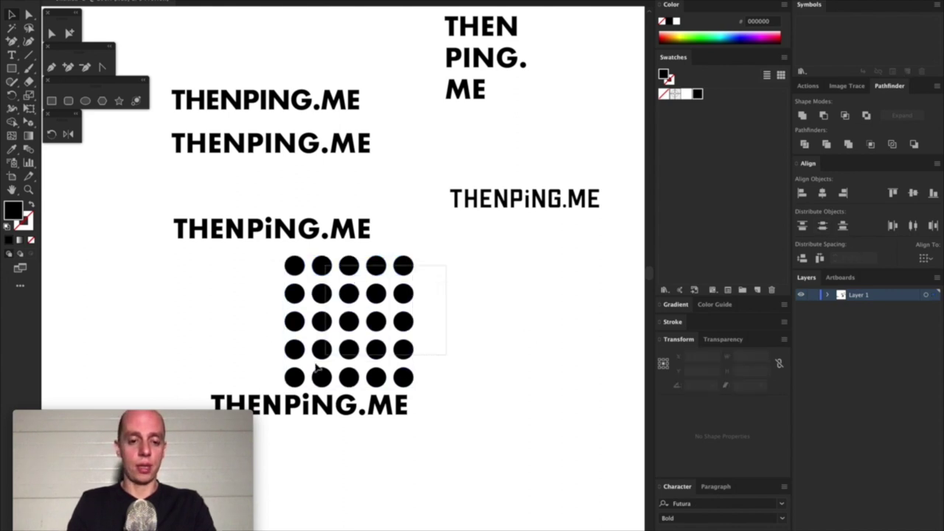
# Select the whole 5×5 circle grid to check its layout.
pyautogui.scroll(-3, 287, 381)
pyautogui.hscroll(4, 288, 380)
pyautogui.scroll(-2, 285, 382)
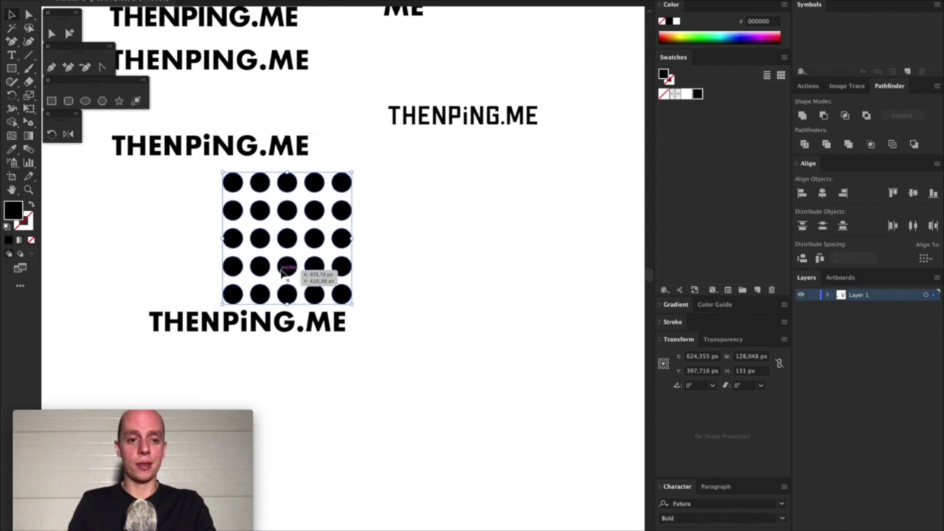
pyautogui.moveTo(290, 272); pyautogui.dragTo(506, 318)
pyautogui.click(463, 406)
pyautogui.hscroll(4, 463, 406)
pyautogui.scroll(-1, 463, 407)
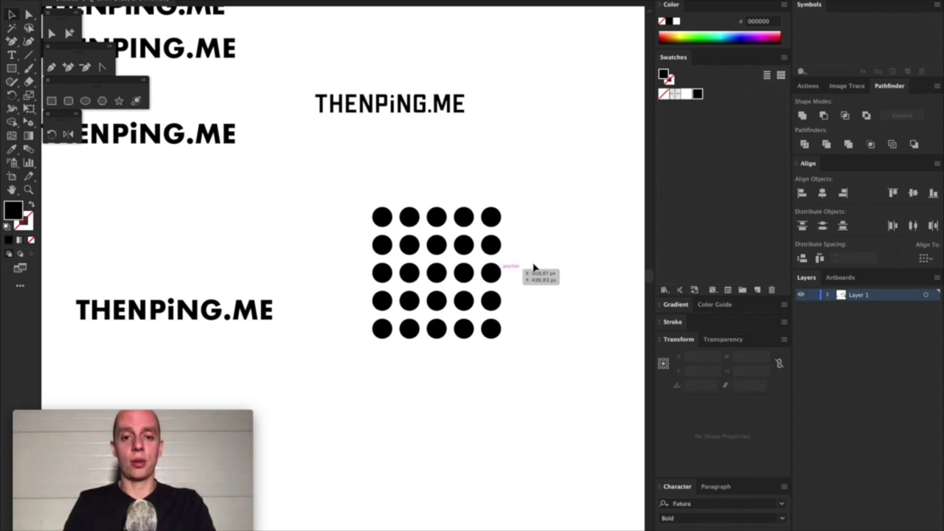
pyautogui.moveTo(546, 188); pyautogui.dragTo(359, 359)
# Select the inner dots of the grid that will be recoloured.
pyautogui.click(330, 417)
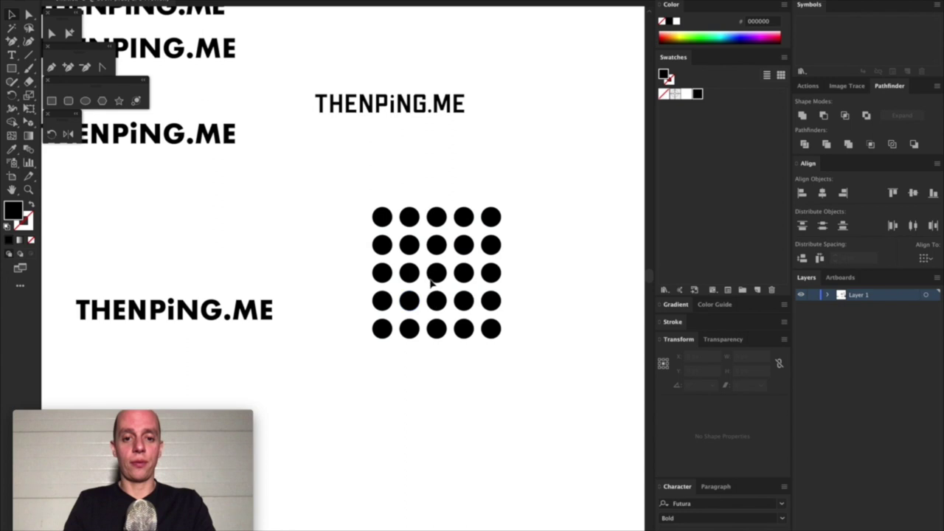
pyautogui.click(435, 273)
pyautogui.click(28, 219)
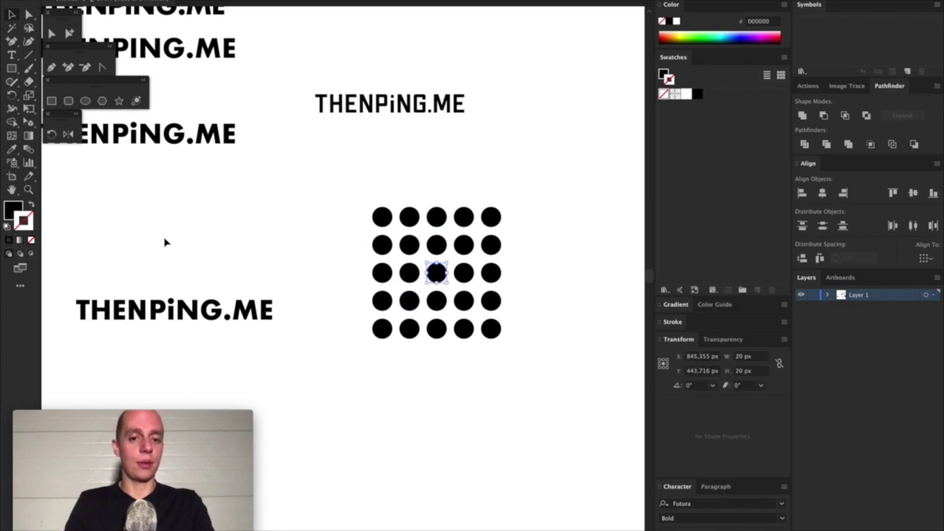
pyautogui.click(292, 242)
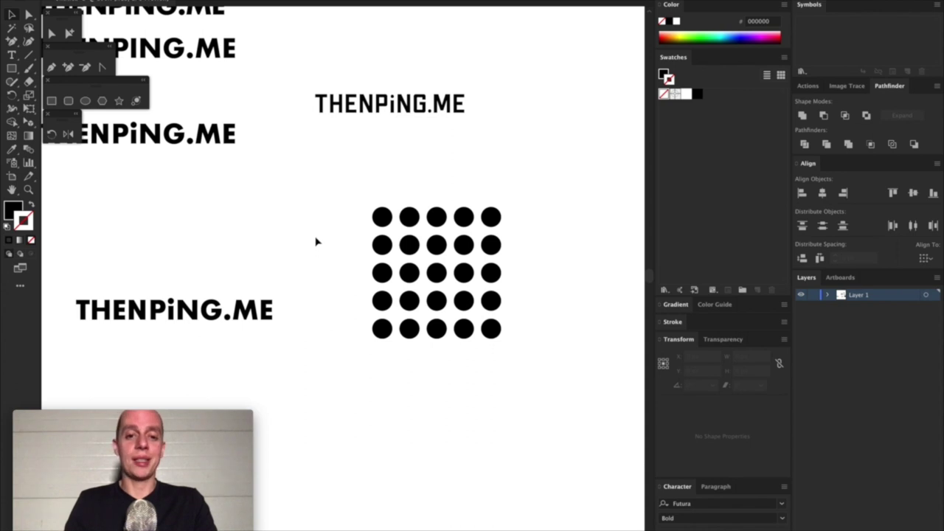
pyautogui.click(101, 310)
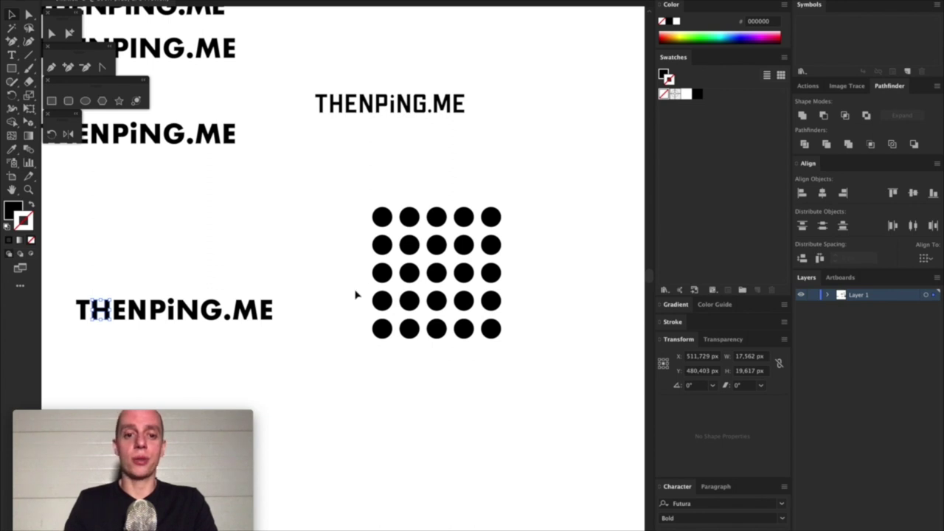
pyautogui.click(408, 248)
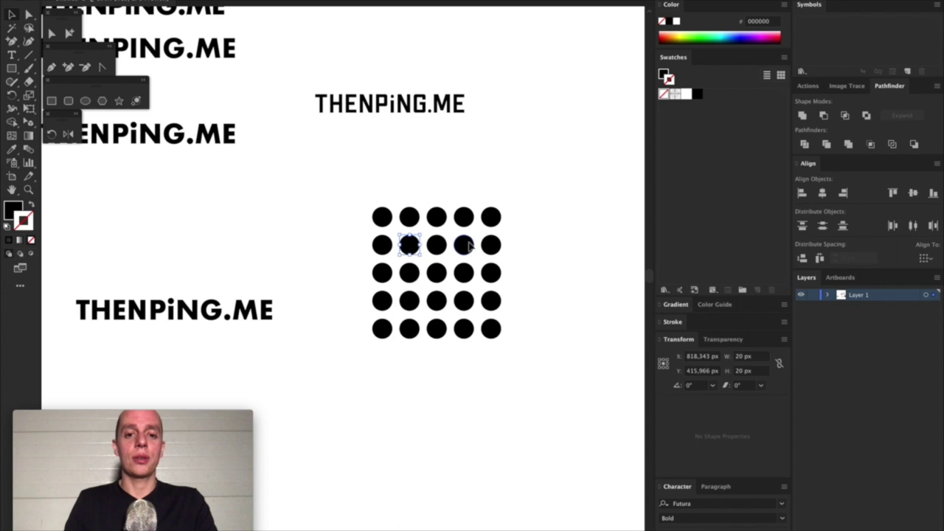
pyautogui.moveTo(476, 245); pyautogui.dragTo(406, 305)
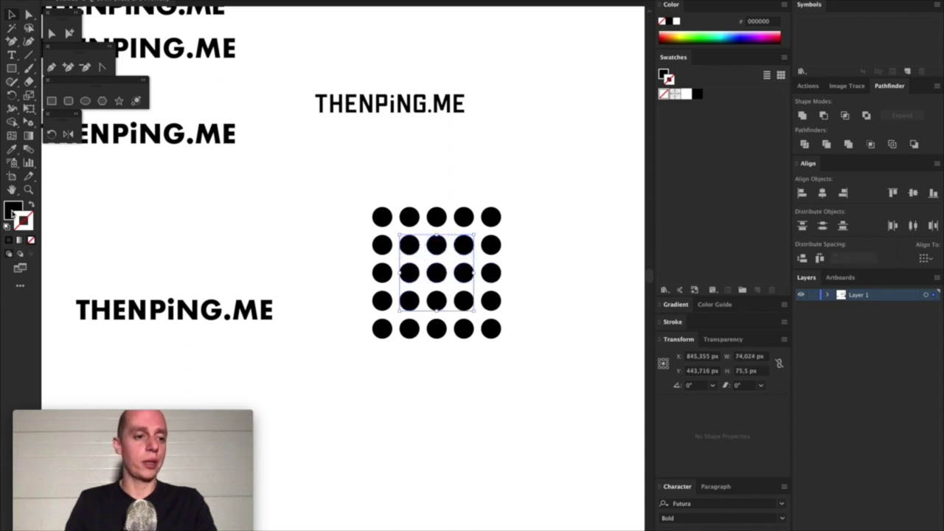
# Fill the selected inner dots with light grey #cccccc.
pyautogui.doubleClick(12, 213)
pyautogui.write('cccccc')
pyautogui.press('Return')
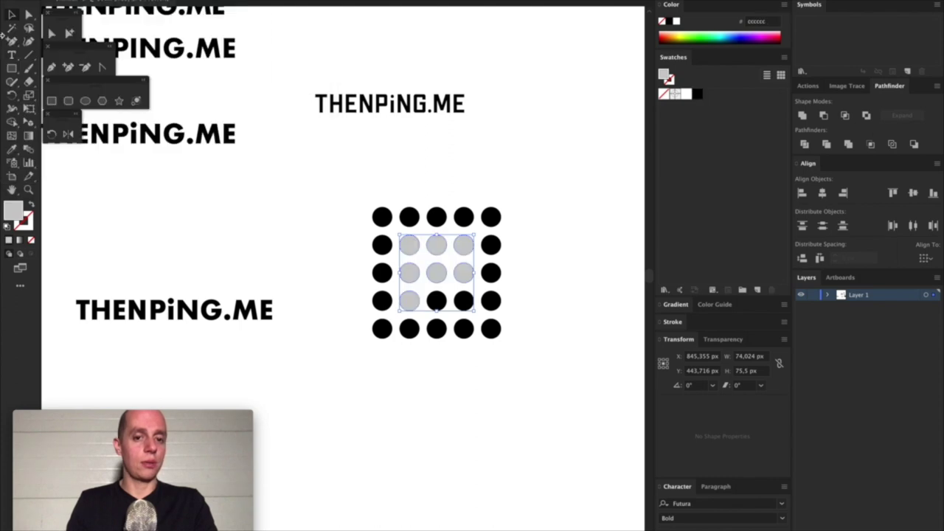
pyautogui.click(185, 185)
# Zoom out and centre the THENPiNG.ME text beneath the dot grid.
pyautogui.press('super+minus')
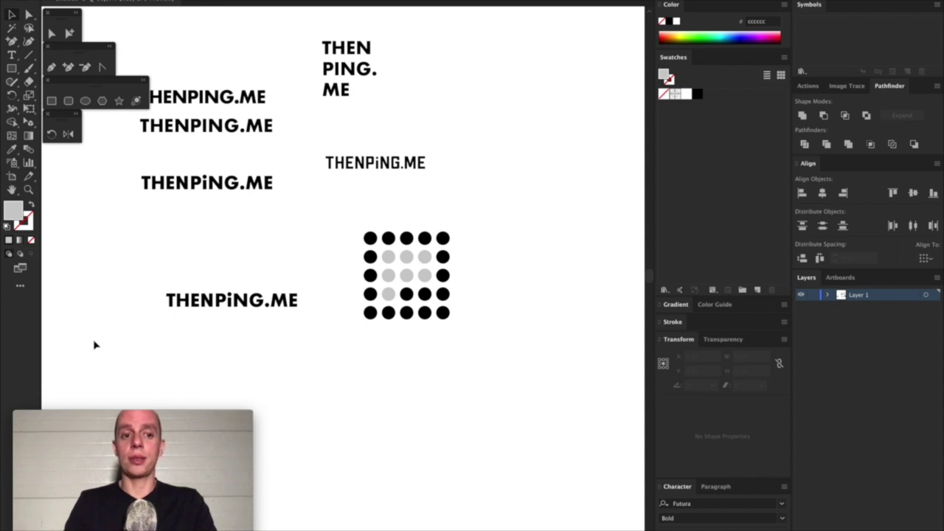
pyautogui.moveTo(137, 288); pyautogui.dragTo(457, 345)
pyautogui.press('Right')
pyautogui.press('Right')
pyautogui.press('Right')
pyautogui.press('Right')
pyautogui.press('Right')
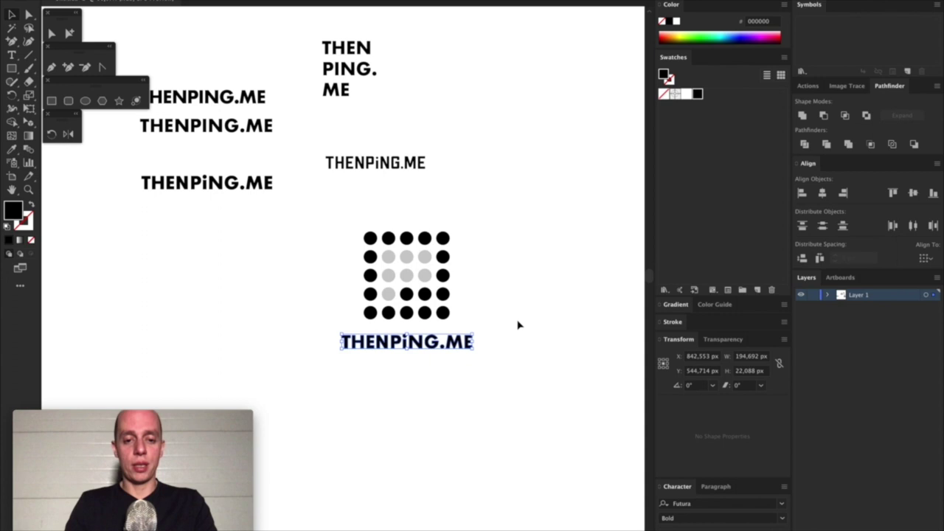
pyautogui.press('Up')
pyautogui.press('Up')
pyautogui.press('Up')
pyautogui.press('Up')
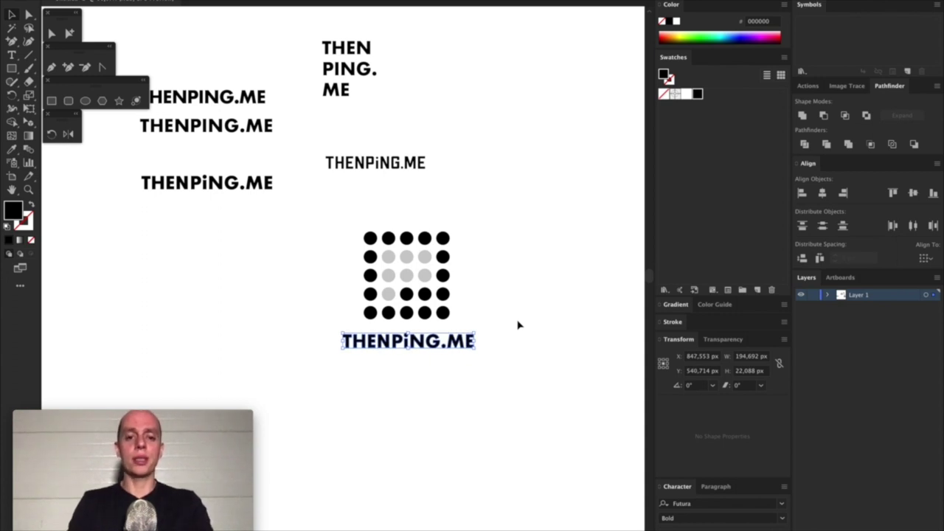
pyautogui.press('Right')
pyautogui.click(527, 347)
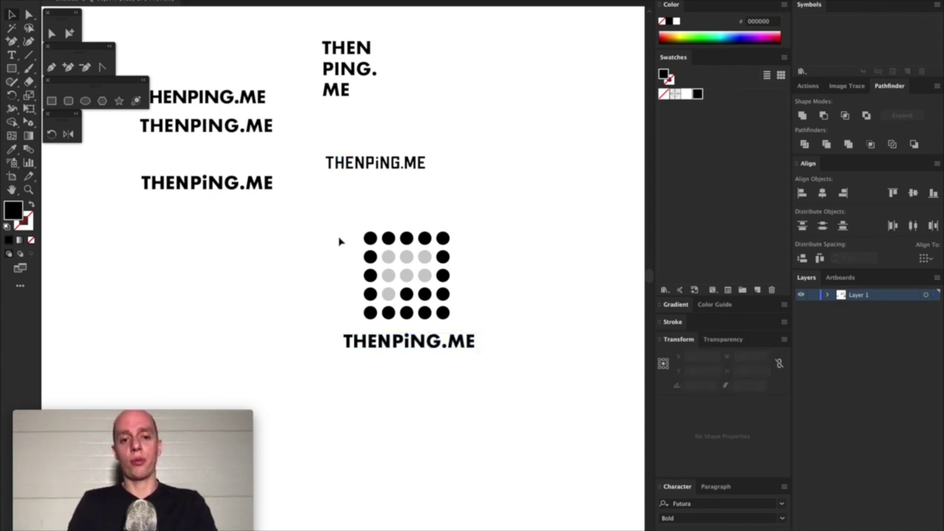
pyautogui.moveTo(339, 227); pyautogui.dragTo(439, 297)
# Move the outlined THENPiNG.ME wordmark up snugly under the dot grid.
pyautogui.click(485, 307)
pyautogui.moveTo(334, 319); pyautogui.dragTo(406, 354)
pyautogui.moveTo(312, 319); pyautogui.dragTo(565, 389)
pyautogui.hotkey('shift', 'Up')
pyautogui.hotkey('shift', 'Up')
pyautogui.hotkey('shift', 'Up')
pyautogui.click(560, 395)
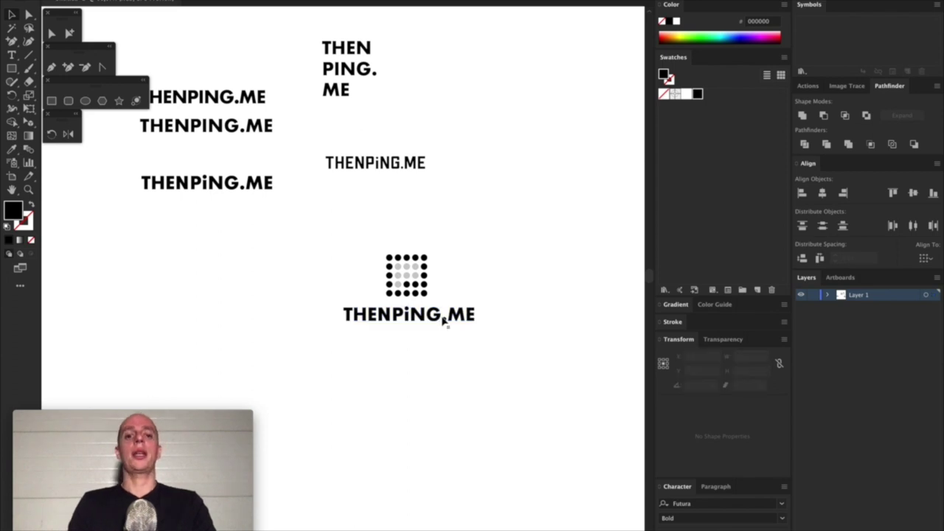
# Duplicate the grid-and-wordmark logo below and place the copied grid left of its text.
pyautogui.moveTo(508, 358); pyautogui.dragTo(320, 261)
pyautogui.moveTo(396, 267); pyautogui.dragTo(307, 393)
pyautogui.click(535, 361)
pyautogui.moveTo(372, 376); pyautogui.dragTo(339, 447)
pyautogui.click(492, 397)
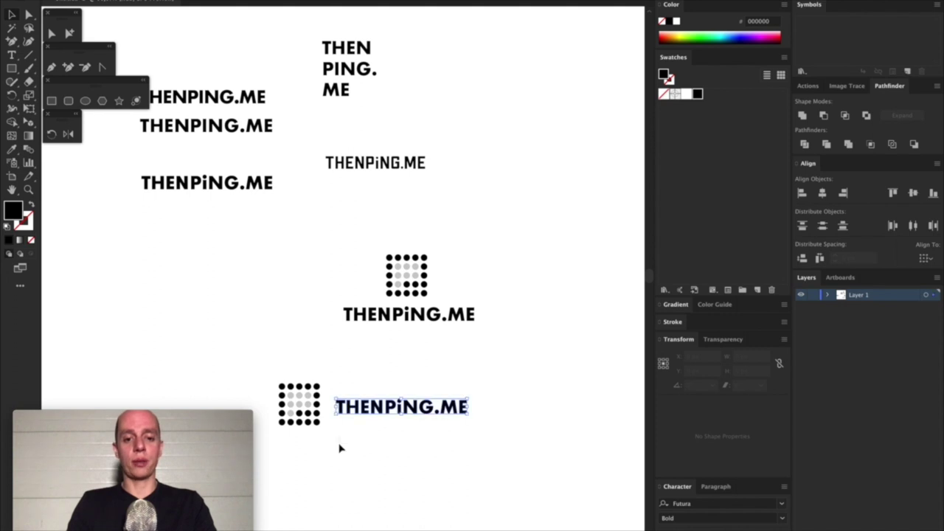
pyautogui.press('Left')
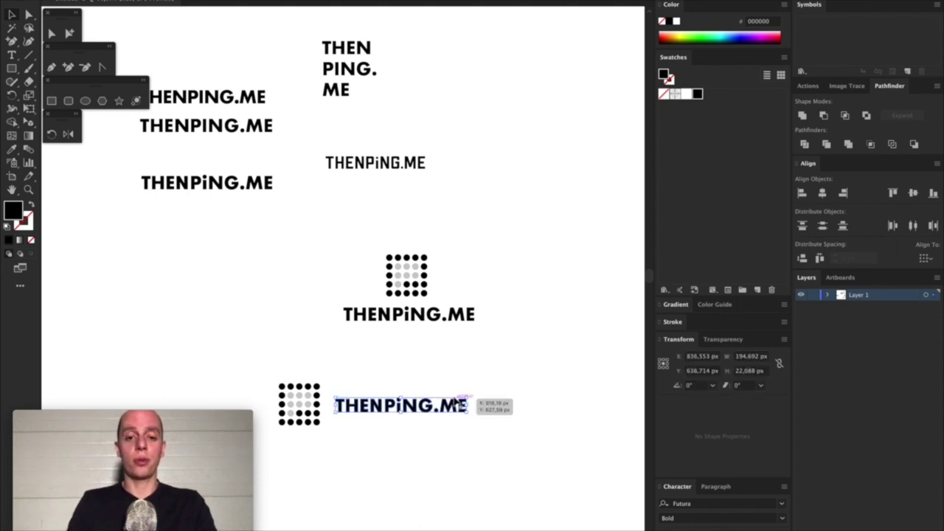
# Enlarge the lower THENPiNG.ME text and nudge it into line beside the grid.
pyautogui.moveTo(468, 397); pyautogui.dragTo(332, 446)
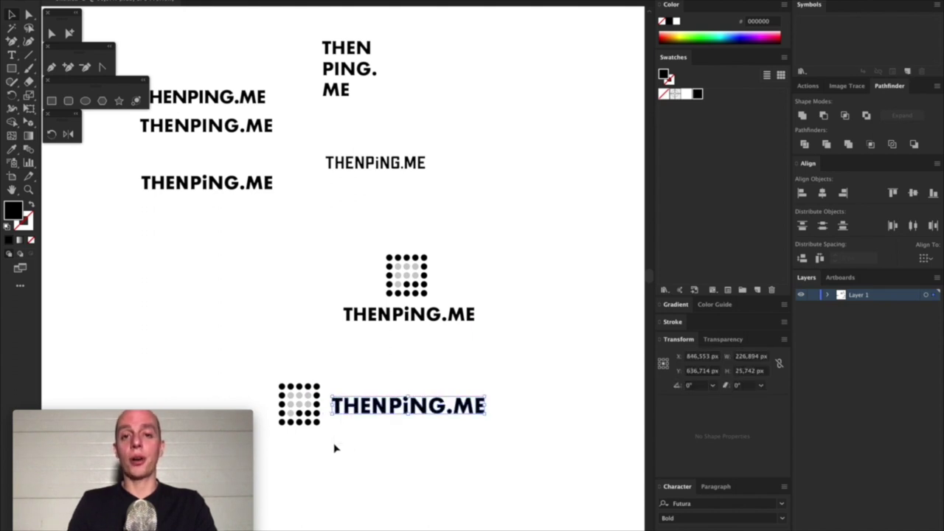
pyautogui.press('Right')
pyautogui.press('Right')
pyautogui.press('Right')
pyautogui.click(386, 363)
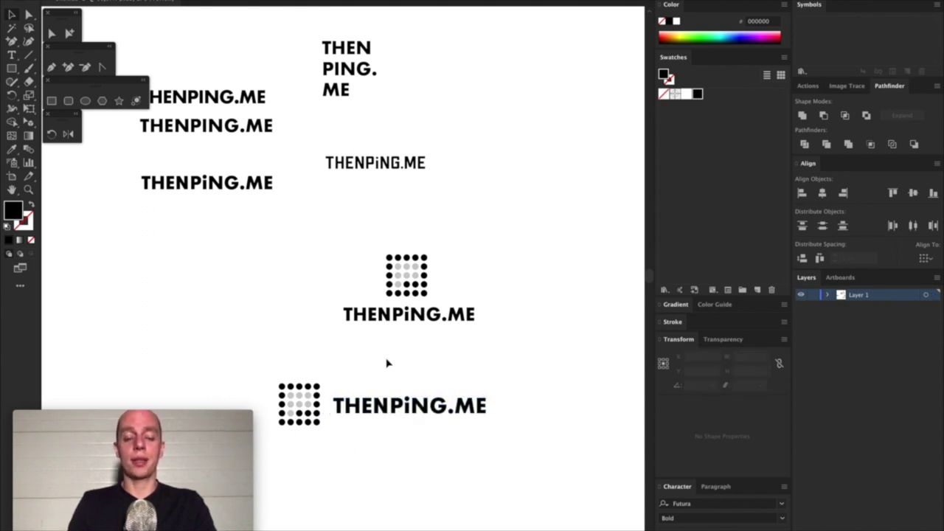
pyautogui.moveTo(331, 376); pyautogui.dragTo(491, 436)
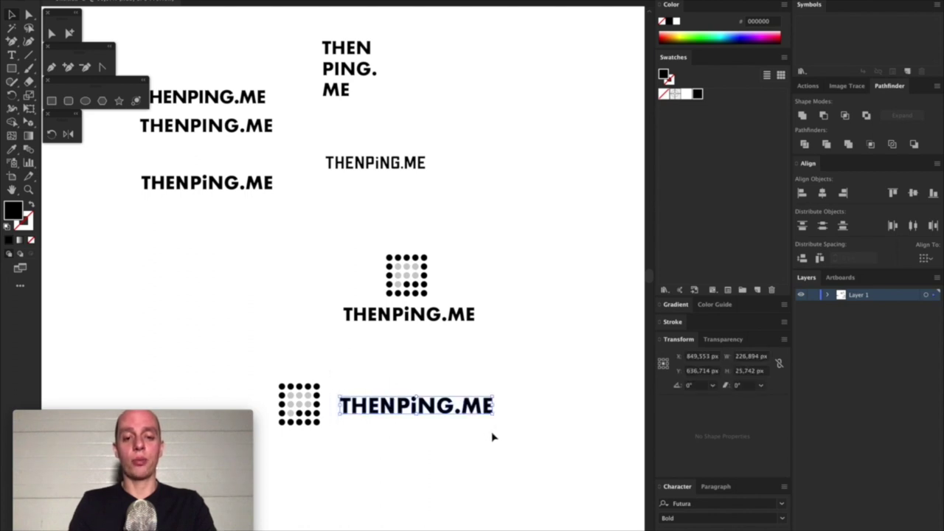
pyautogui.press('Right')
pyautogui.press('Right')
pyautogui.press('Right')
pyautogui.press('Right')
pyautogui.press('Right')
pyautogui.press('Right')
pyautogui.press('Right')
pyautogui.press('Right')
pyautogui.press('Left')
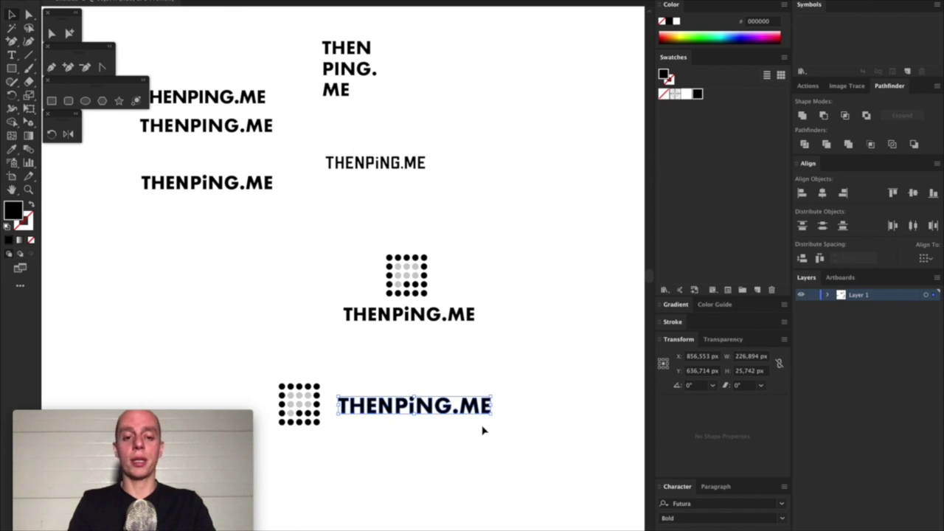
pyautogui.click(499, 379)
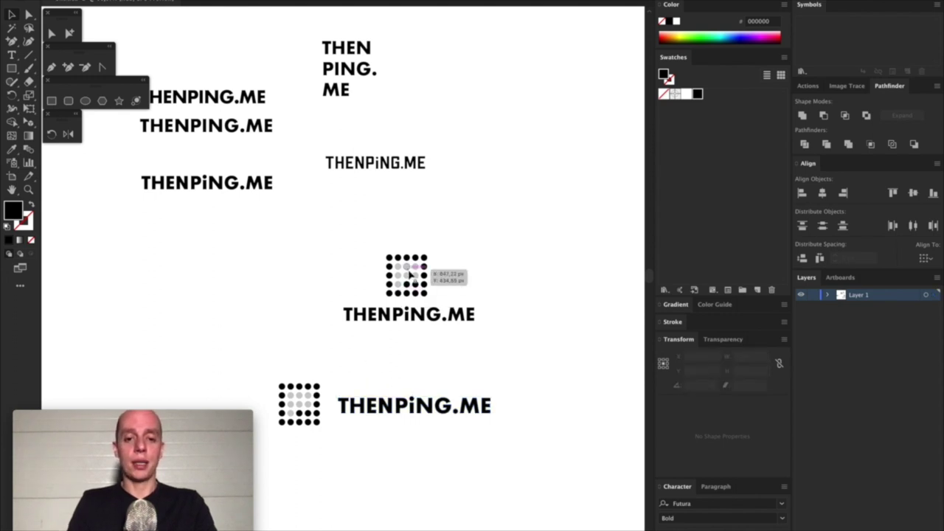
# Zoom out to the logo versions and nudge the stacked logo's text slightly down.
pyautogui.scroll(5, 410, 275)
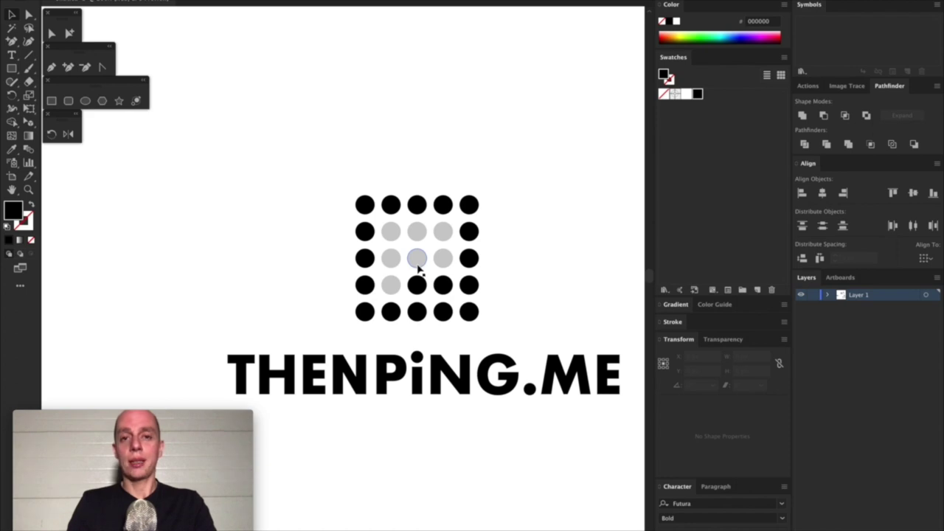
pyautogui.press('super+minus')
pyautogui.press('super+minus')
pyautogui.press('super+minus')
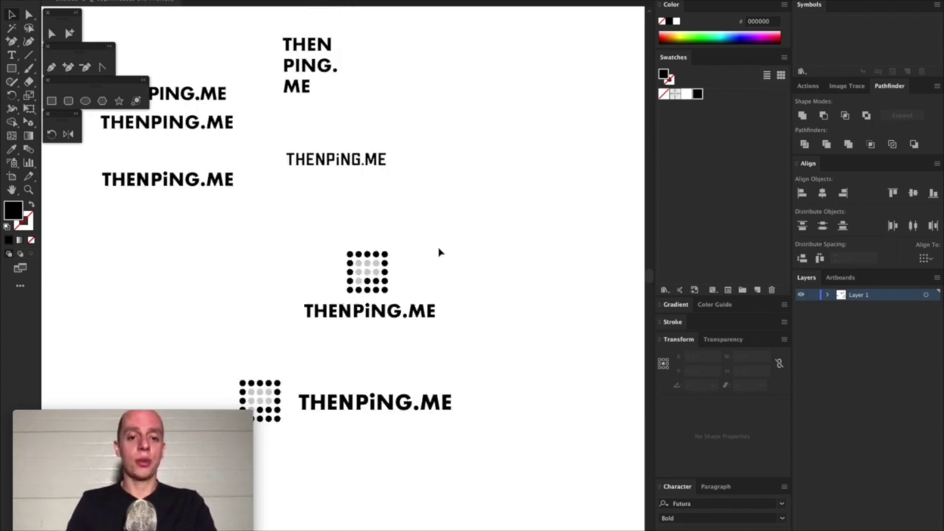
pyautogui.rightClick(464, 304)
pyautogui.click(281, 331)
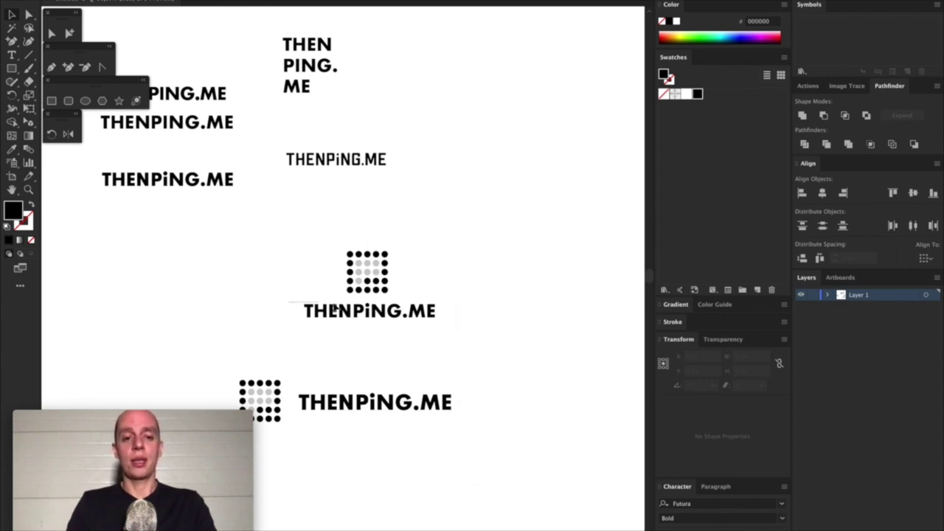
pyautogui.press('super+a')
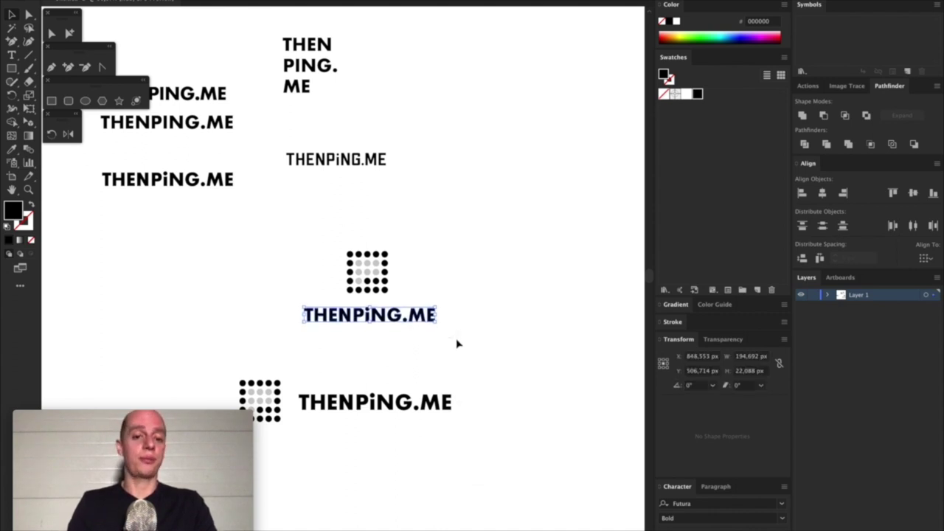
pyautogui.press('super+shift+a')
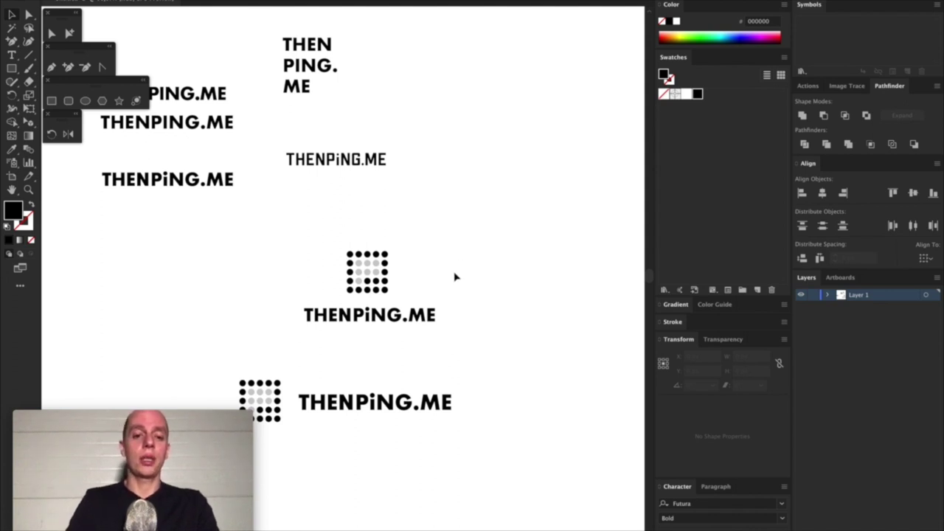
pyautogui.moveTo(458, 244); pyautogui.dragTo(268, 350)
# Alt-drag a copy of the stacked dot-grid logo to the right, then return to the browser.
pyautogui.moveTo(364, 285); pyautogui.dragTo(535, 274)
pyautogui.click(476, 248)
pyautogui.hscroll(3, 463, 246)
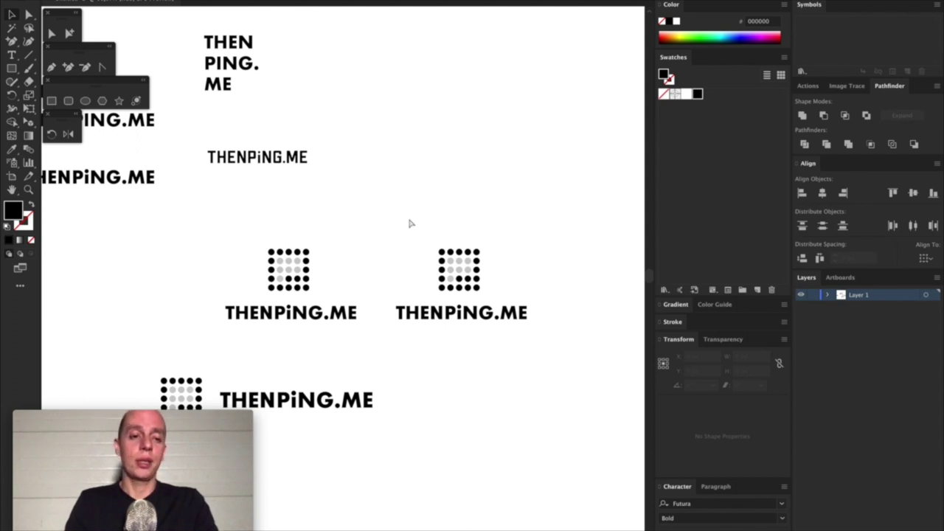
pyautogui.press('super+Tab')
pyautogui.press('super+Tab')
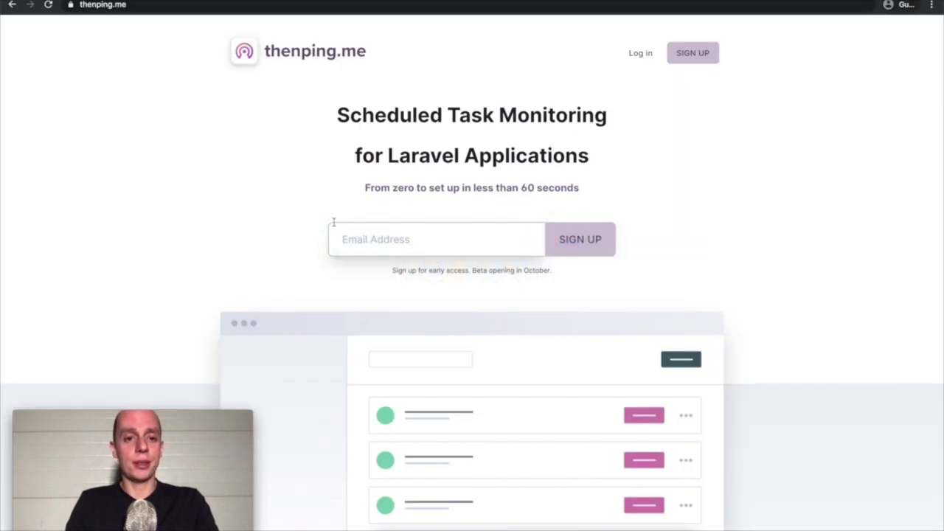
# Sample the Blue 600 shade from the Tailwind colour palette page.
pyautogui.hotkey('ctrl', 'Tab')
pyautogui.scroll(-2, 355, 240)
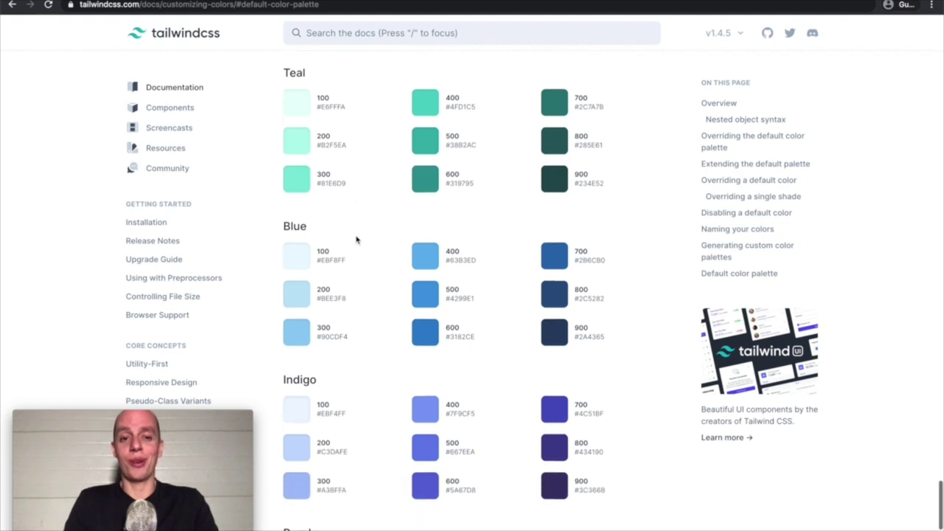
pyautogui.scroll(-1, 355, 240)
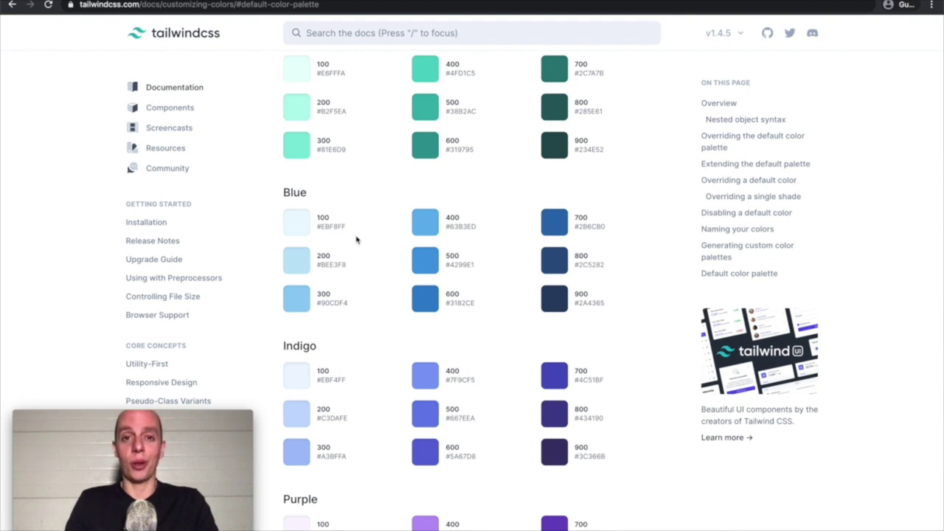
pyautogui.scroll(-1, 355, 240)
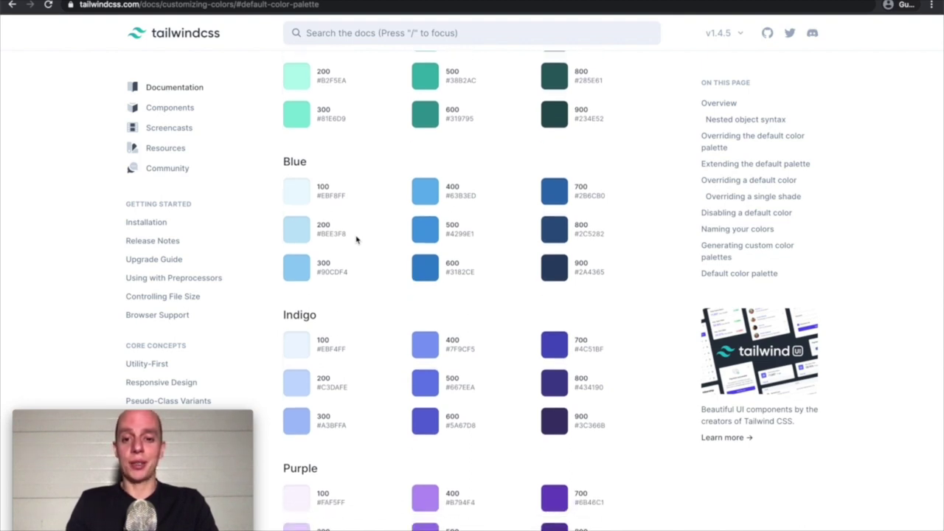
pyautogui.press('alt+super+c')
pyautogui.click(432, 268)
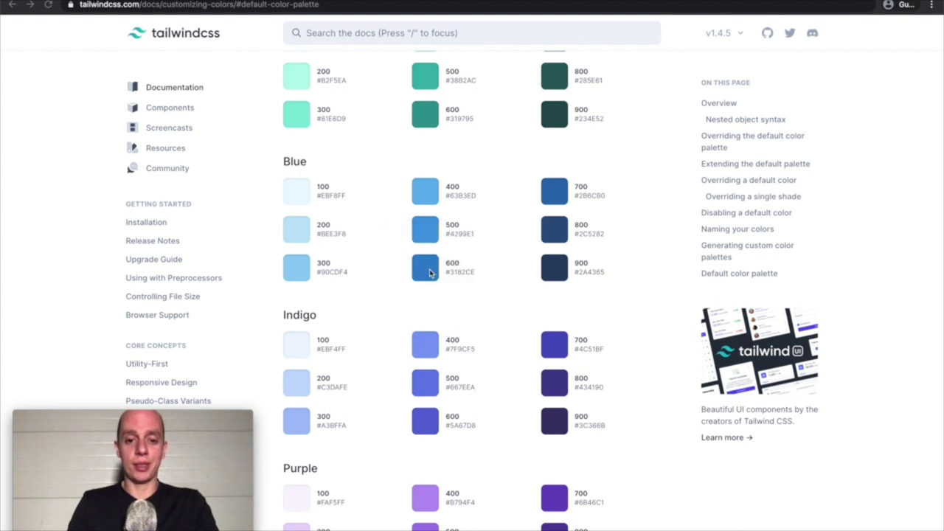
# Fill the right THENPiNG.ME wordmark with the sampled Blue 600 hex.
pyautogui.press('super+Tab')
pyautogui.click(359, 274)
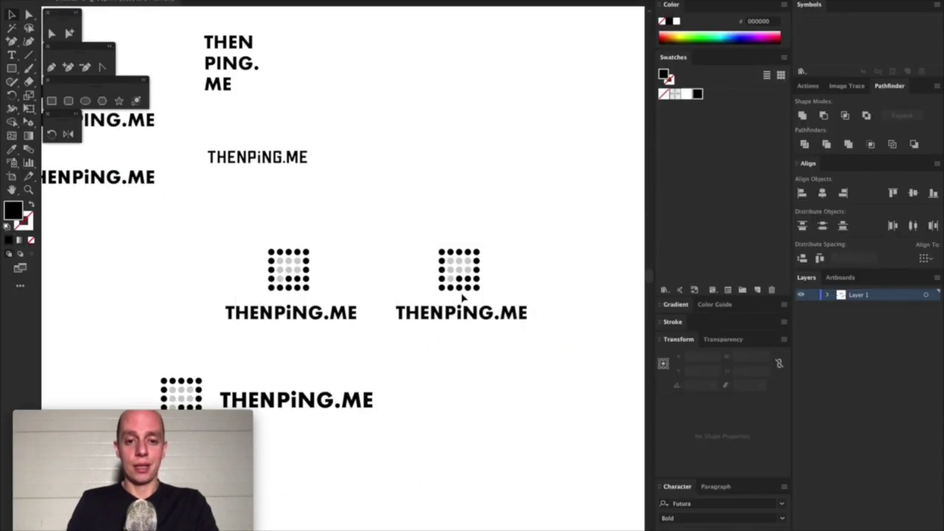
pyautogui.moveTo(395, 306); pyautogui.dragTo(536, 338)
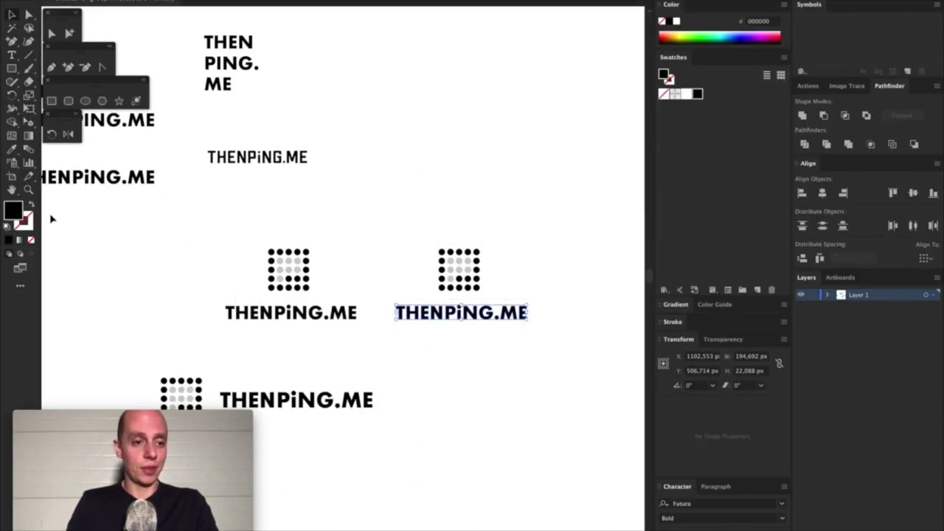
pyautogui.doubleClick(12, 212)
pyautogui.write('3183ce')
pyautogui.press('Return')
pyautogui.click(384, 213)
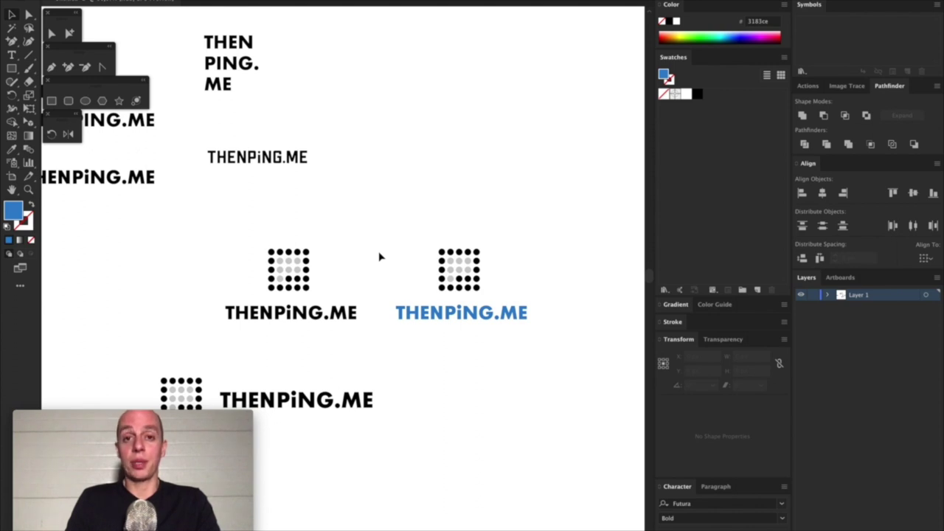
# Compare the blue logo against the Tailwind palette, ending on the Teal shades.
pyautogui.press('super+Tab')
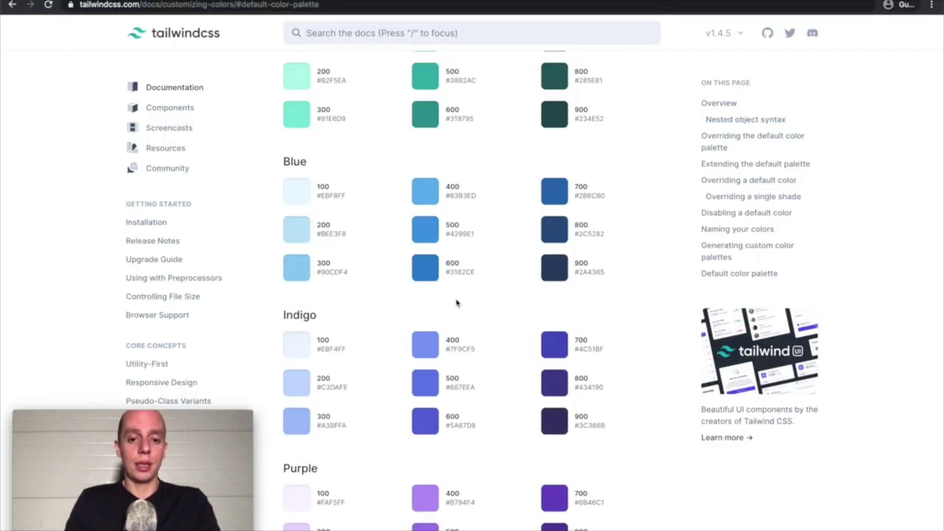
pyautogui.scroll(2, 457, 301)
pyautogui.press('super+Tab')
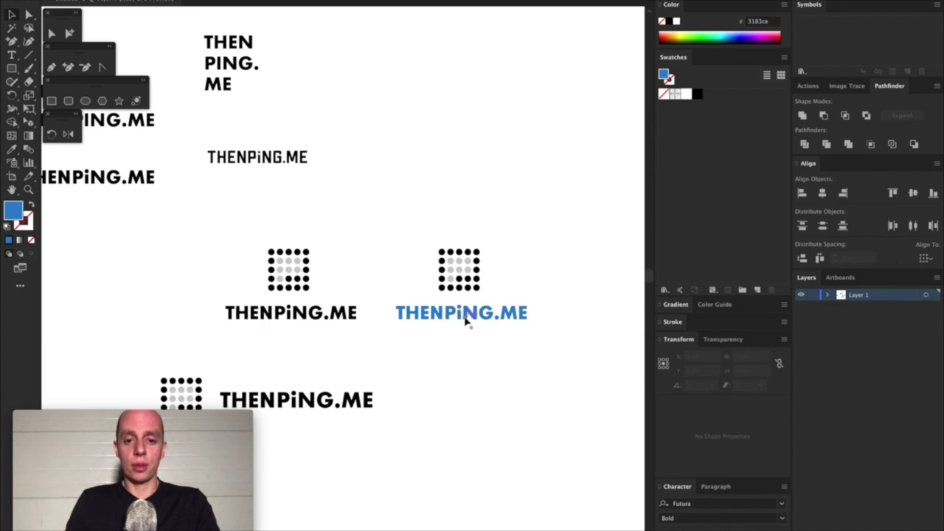
pyautogui.press('super+Tab')
pyautogui.press('super+Tab')
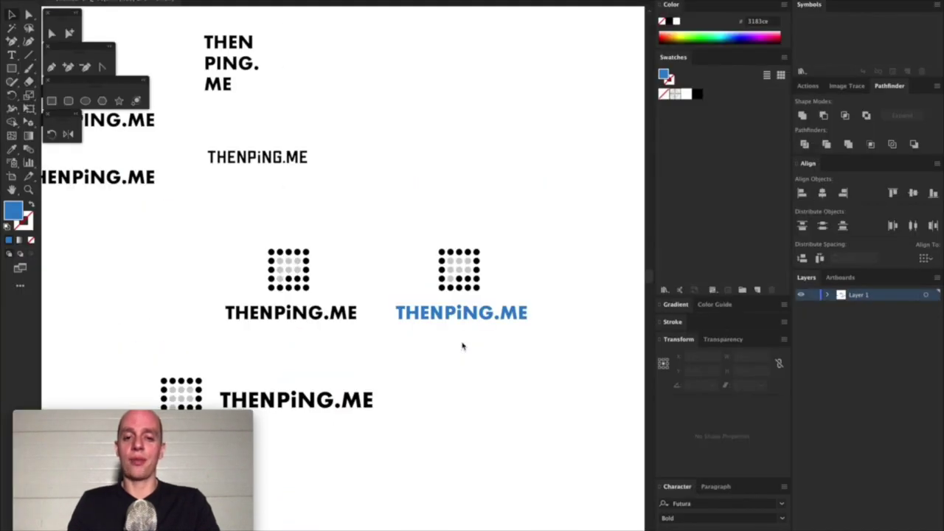
pyautogui.press('super+Tab')
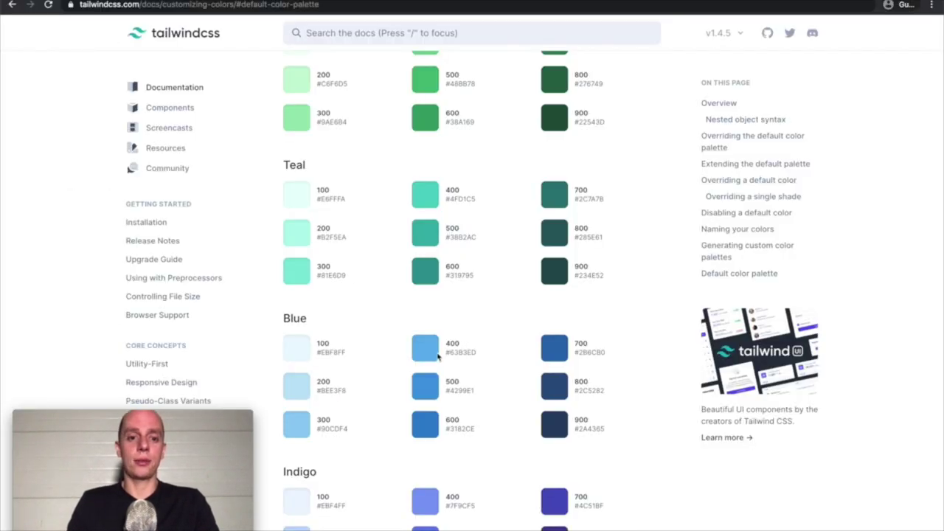
pyautogui.press('super+Tab')
pyautogui.press('super+Tab')
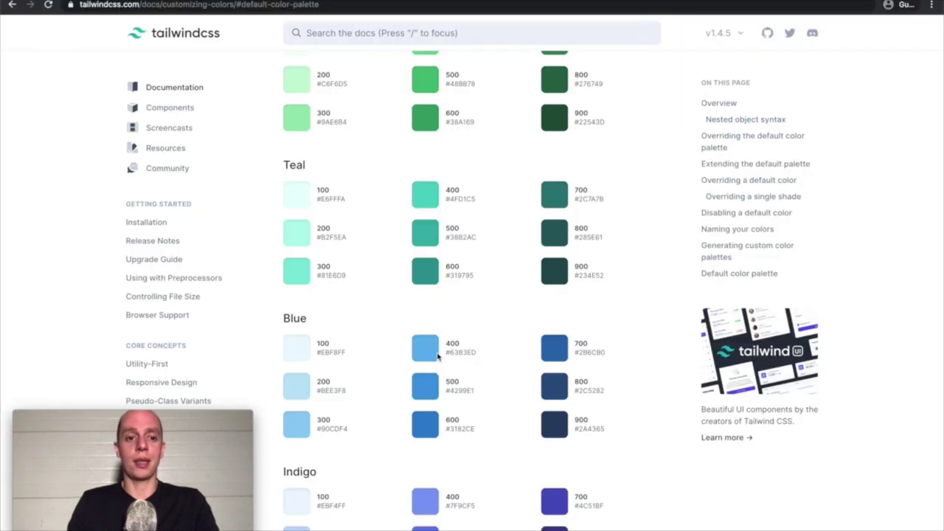
# Apply Teal 300 (#4fd1c5) to the i dot and period of the blue wordmark.
pyautogui.click(296, 284)
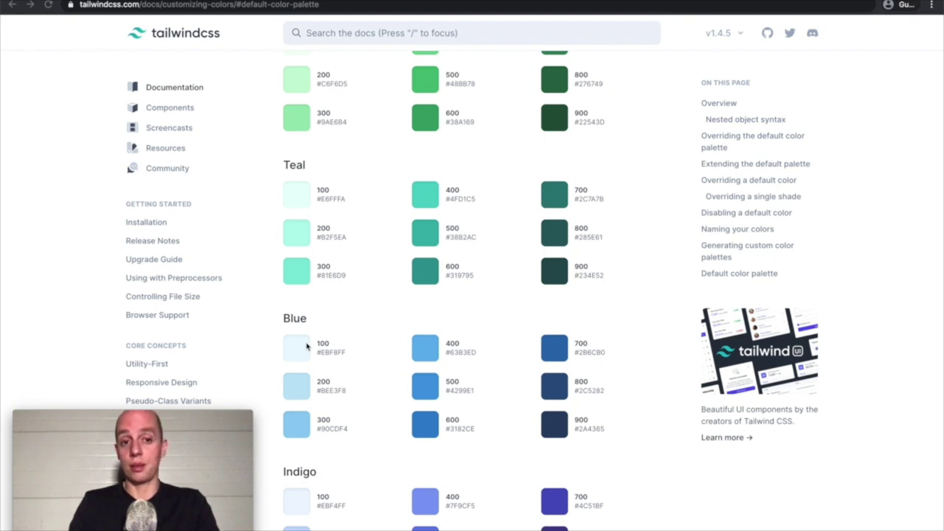
pyautogui.press('super+Tab')
pyautogui.scroll(4, 442, 329)
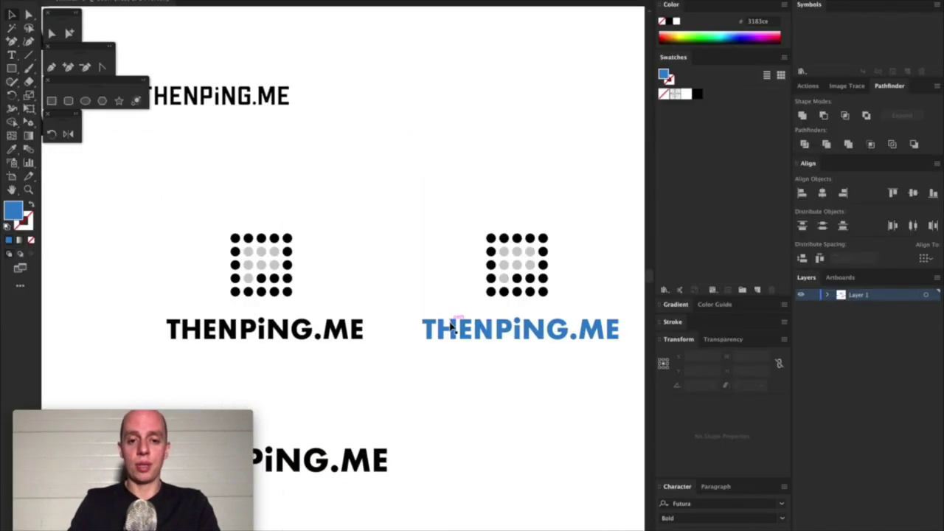
pyautogui.click(502, 319)
pyautogui.click(511, 317)
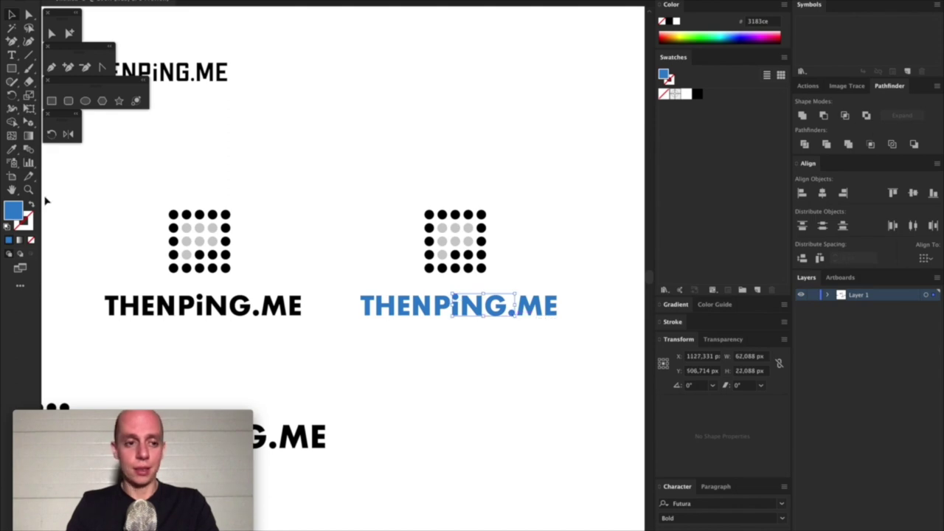
pyautogui.click(328, 189)
pyautogui.scroll(-4, 455, 93)
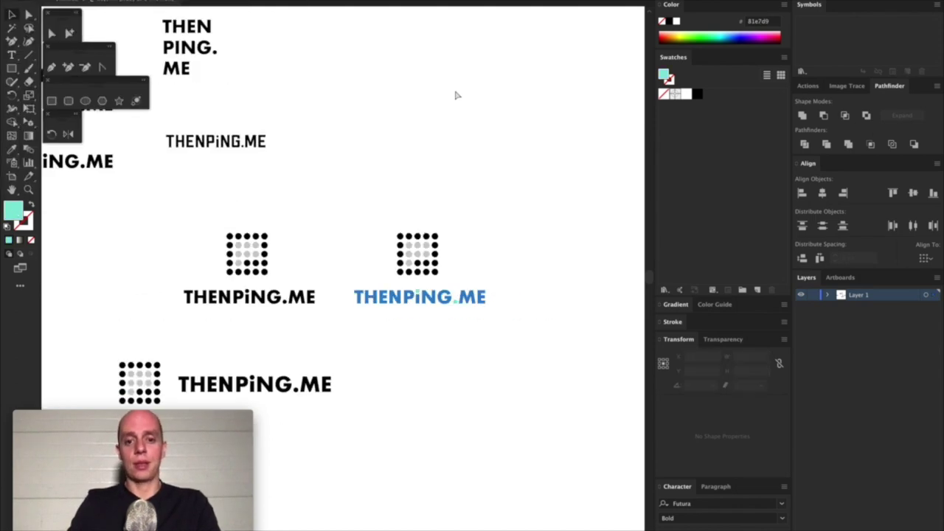
pyautogui.scroll(4, 455, 95)
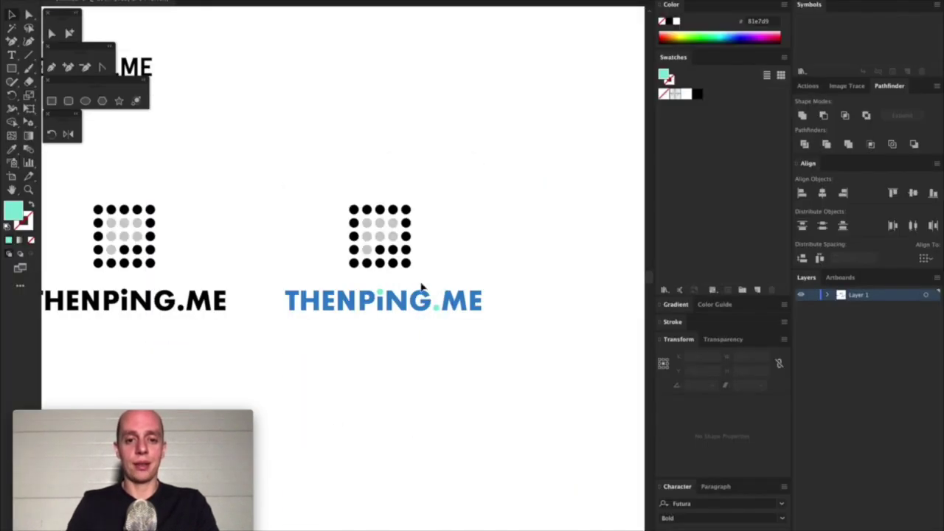
pyautogui.click(402, 298)
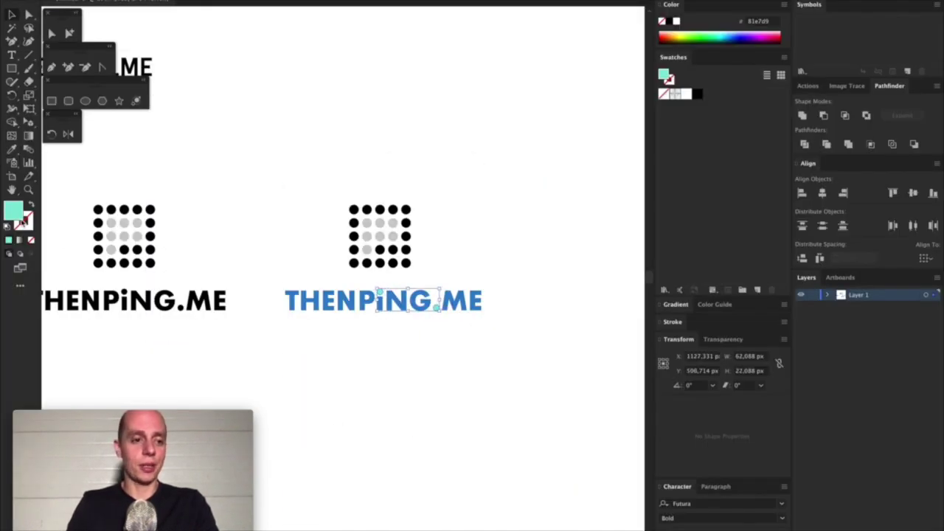
pyautogui.click(171, 207)
pyautogui.hotkey('ctrl', '-')
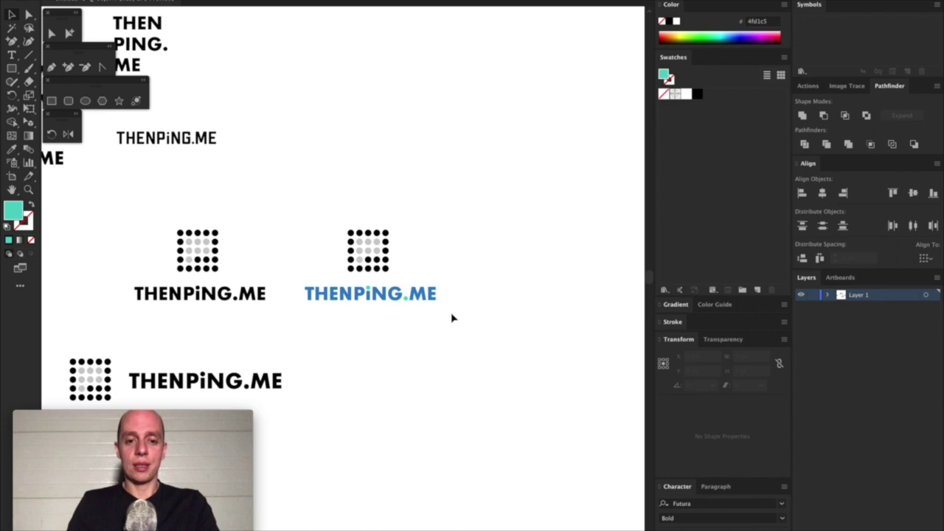
# Duplicate the blue THENPiNG.ME wordmark directly below the original.
pyautogui.moveTo(451, 317); pyautogui.dragTo(293, 282)
pyautogui.hotkey('alt', 'shift', 'Down')
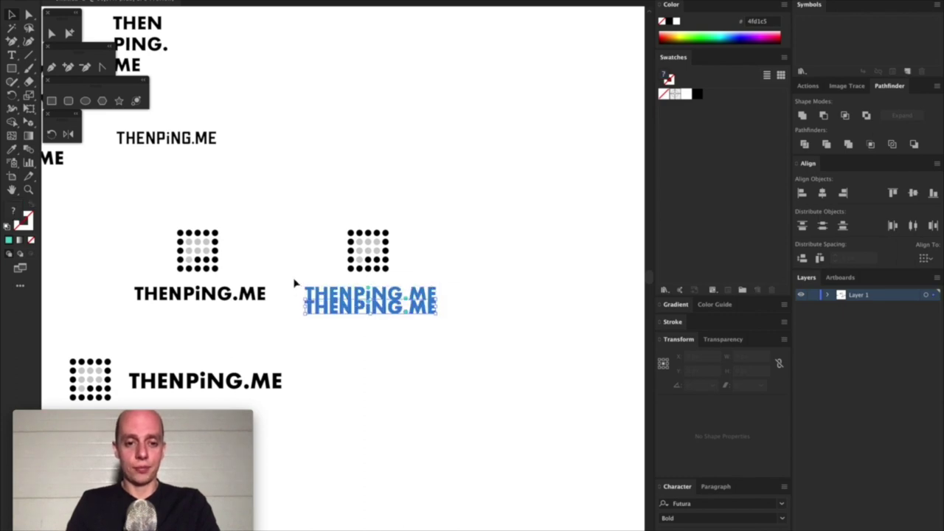
pyautogui.hotkey('shift', 'Down')
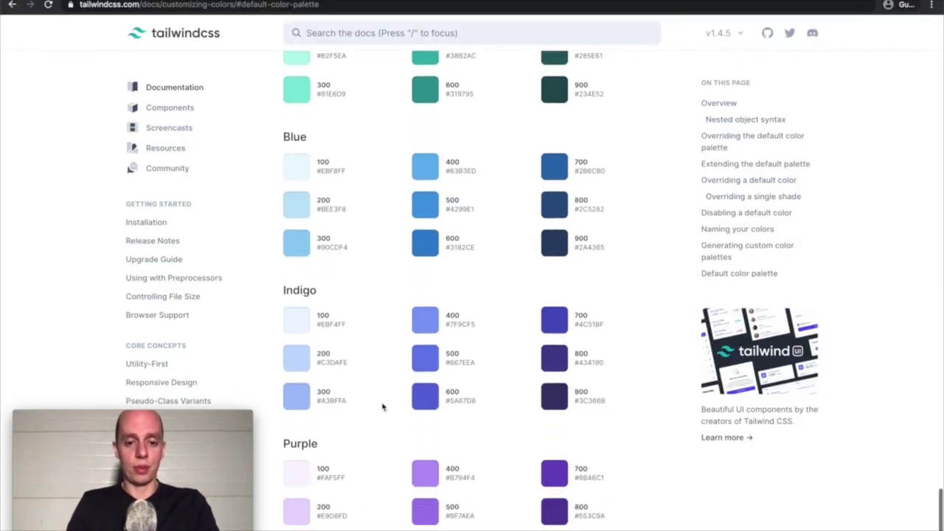
pyautogui.scroll(-3, 381, 407)
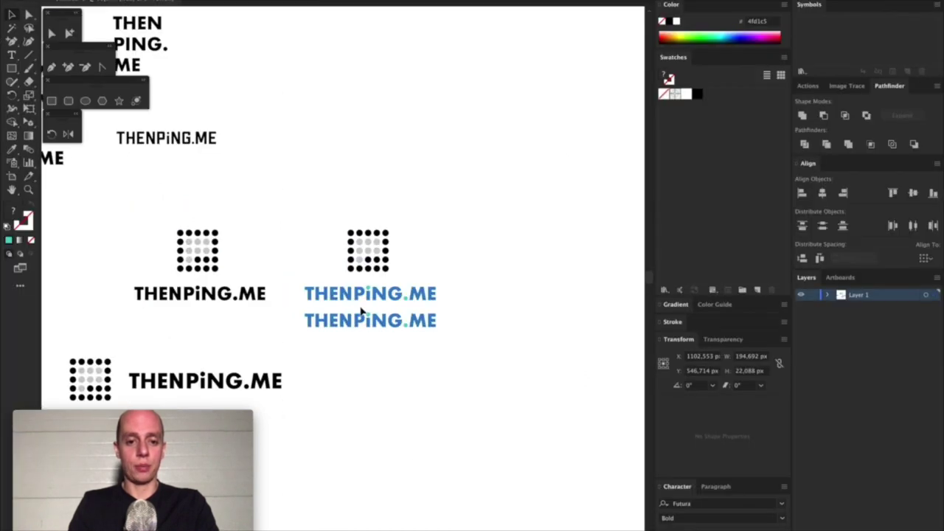
# Fill the copy's i dot and period with Pink 400 #f688b3, then duplicate it below.
pyautogui.moveTo(438, 331); pyautogui.dragTo(380, 325)
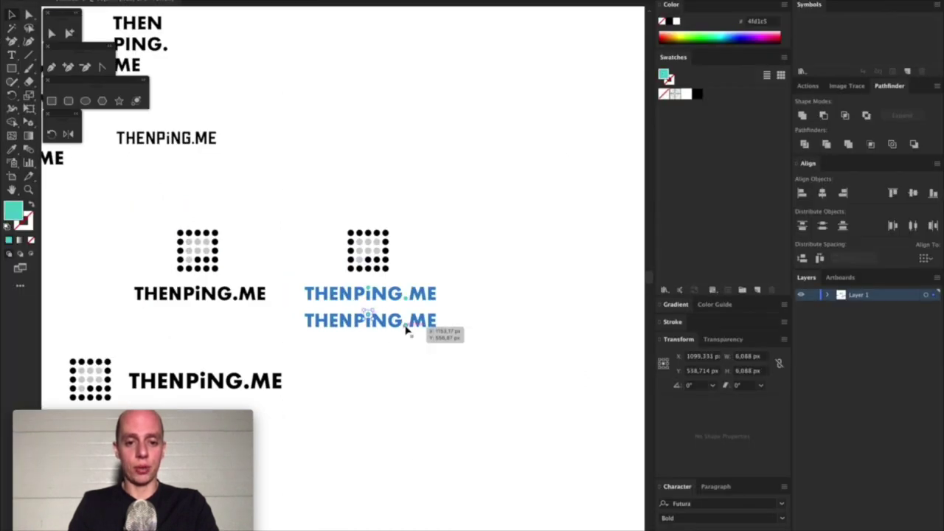
pyautogui.doubleClick(14, 214)
pyautogui.hotkey('ctrl', 'v')
pyautogui.press('Return')
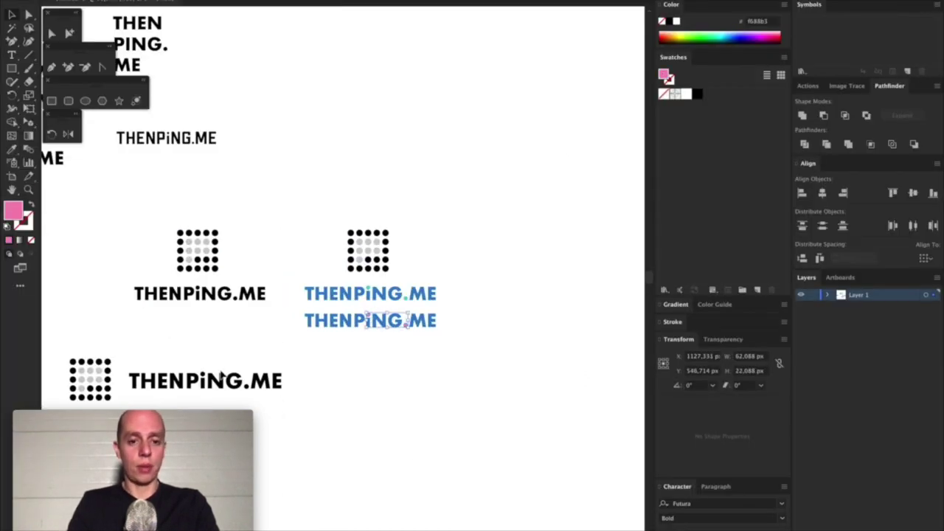
pyautogui.click(255, 368)
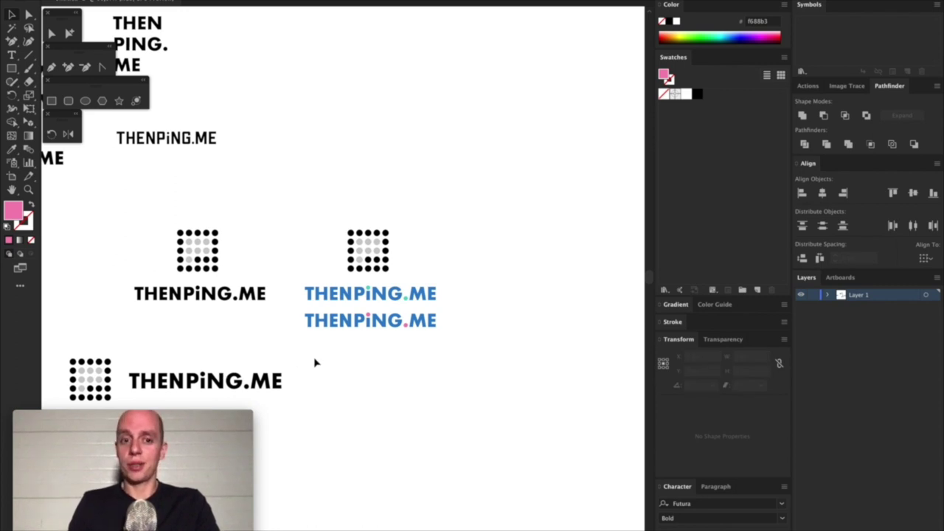
pyautogui.moveTo(293, 309); pyautogui.dragTo(484, 345)
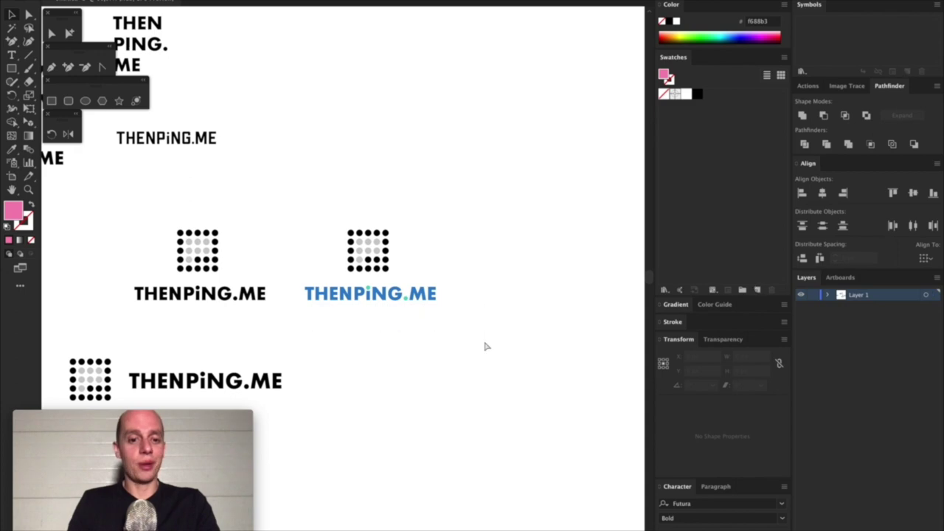
pyautogui.hotkey('alt', 'Down')
# Nudge the new third THENPiNG.ME copy further down the artboard.
pyautogui.press('Down')
pyautogui.press('Down')
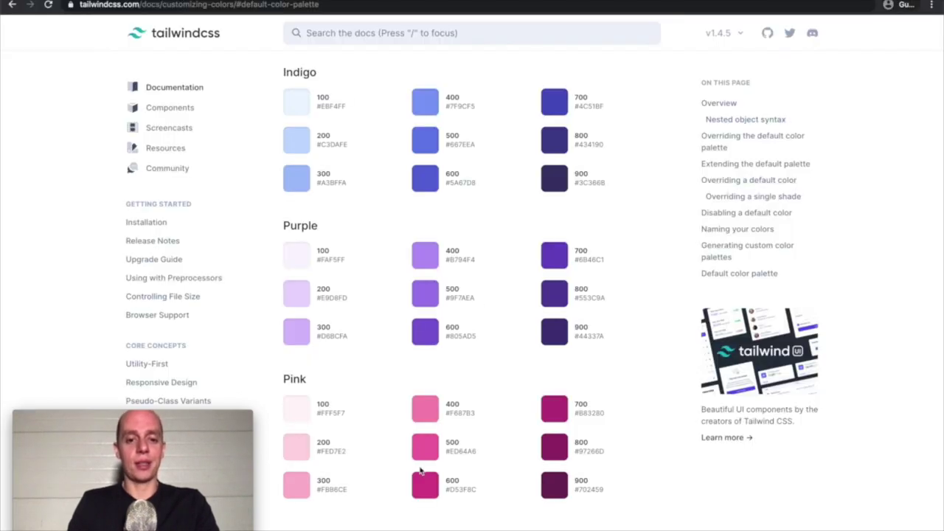
pyautogui.scroll(-1, 420, 469)
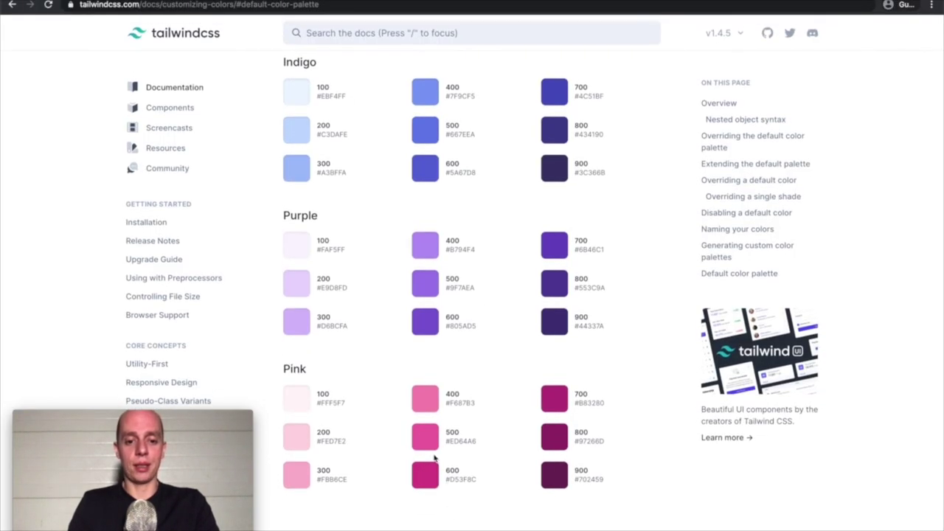
pyautogui.scroll(9, 435, 457)
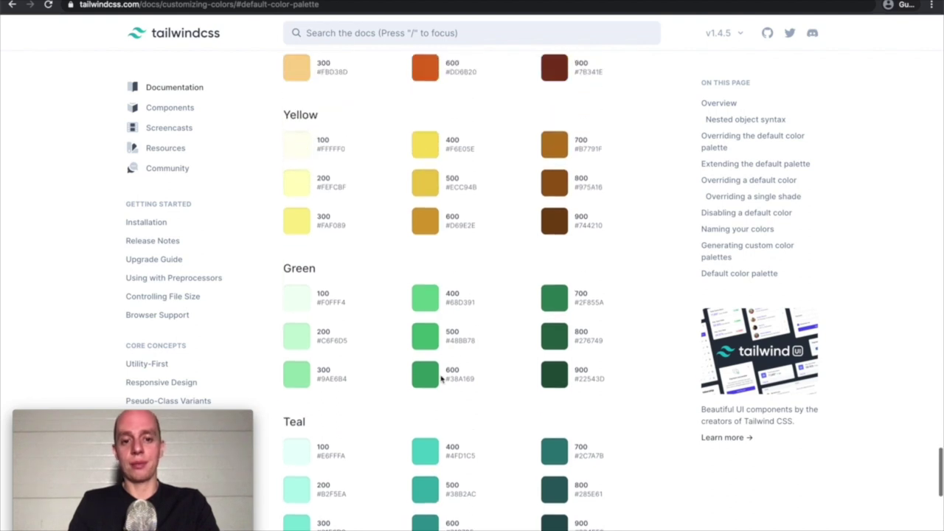
pyautogui.scroll(7, 436, 374)
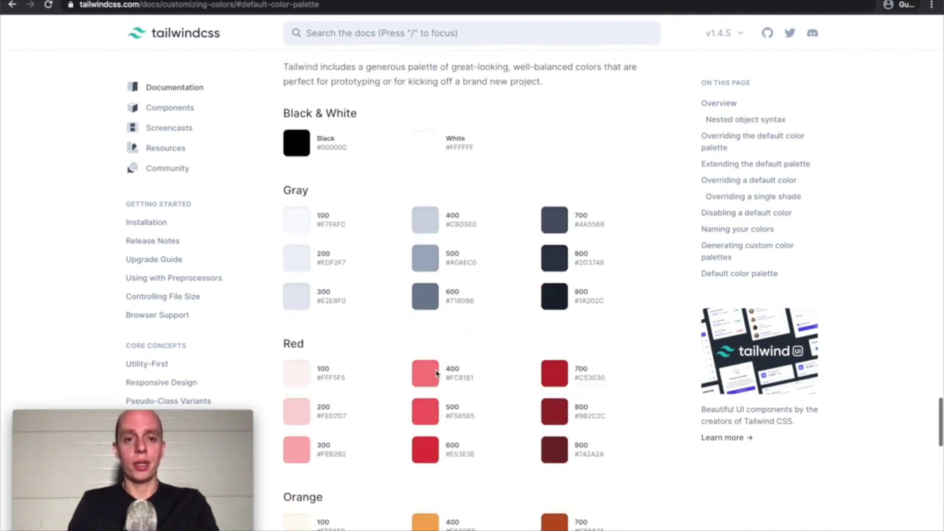
pyautogui.scroll(-3, 436, 374)
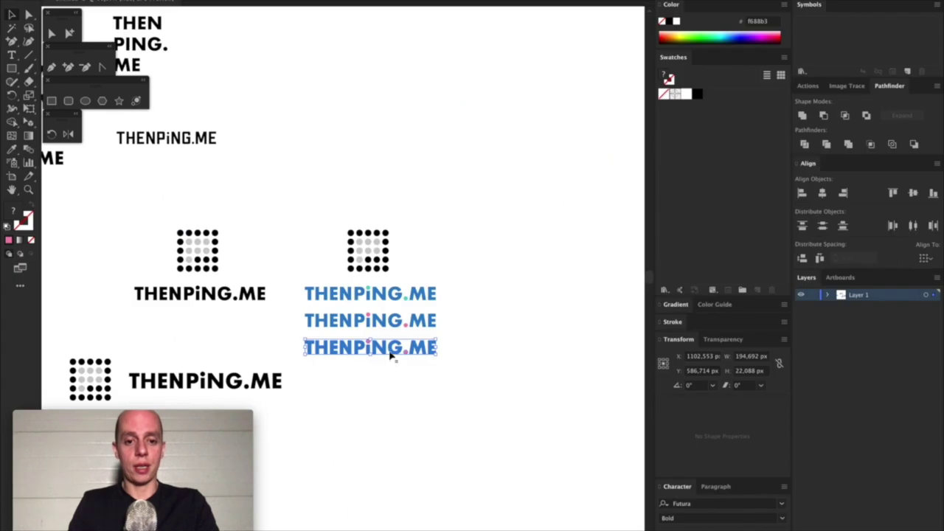
# Fill the third line's i-dot with red #e53e3e and review it on the artboard.
pyautogui.click(369, 417)
pyautogui.click(368, 342)
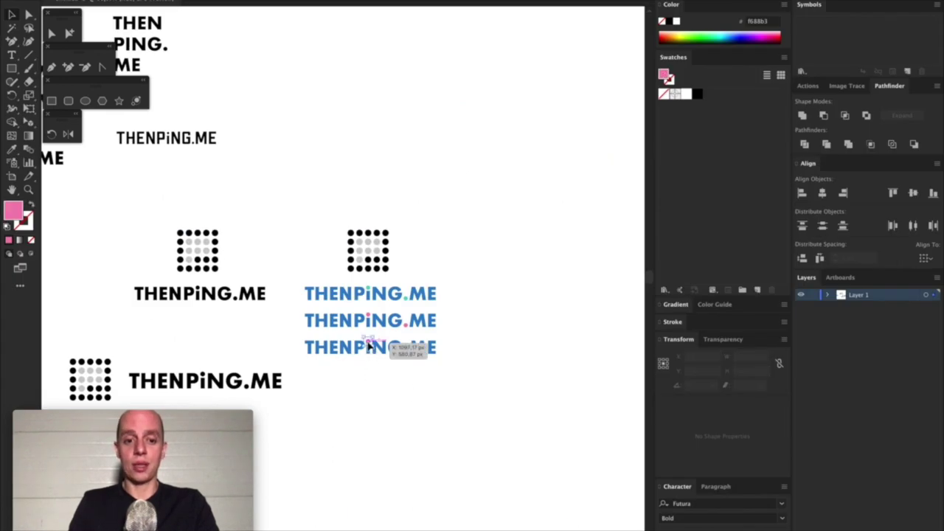
pyautogui.click(368, 344)
pyautogui.doubleClick(13, 212)
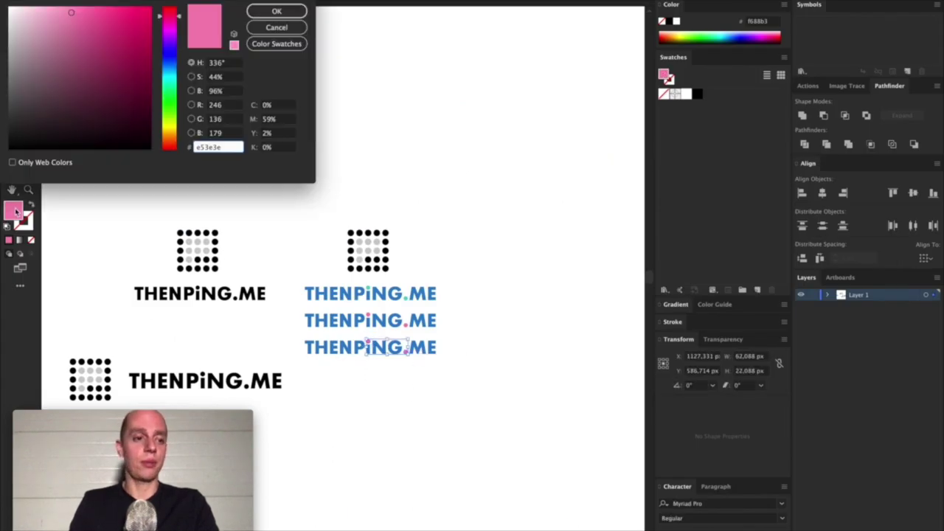
pyautogui.write('e53e3e')
pyautogui.press('Return')
pyautogui.click(491, 428)
pyautogui.hotkey('ctrl', '-')
pyautogui.hotkey('ctrl', '=')
pyautogui.hotkey('ctrl', '=')
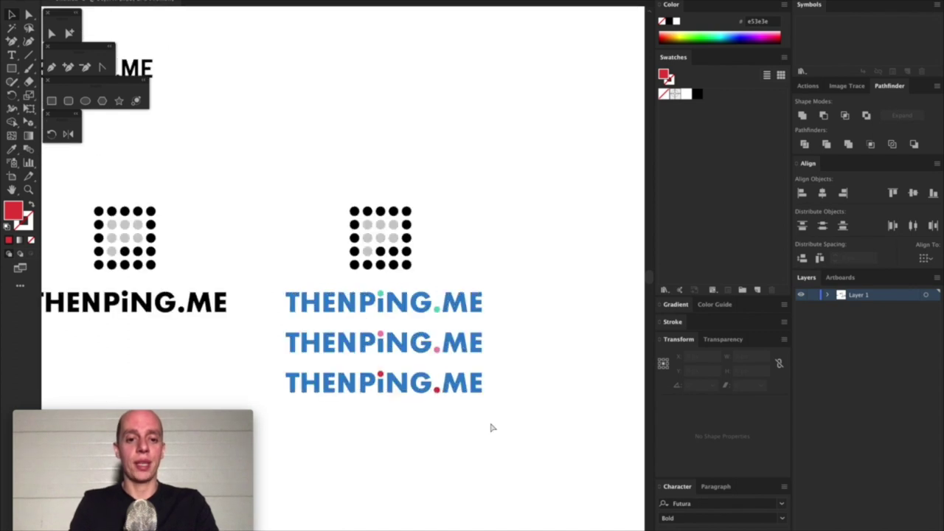
pyautogui.scroll(-3, 491, 428)
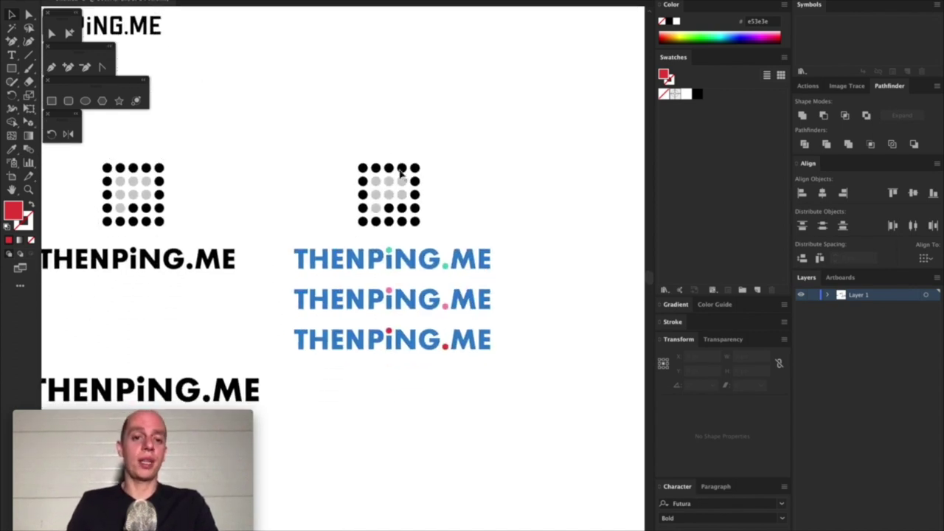
pyautogui.moveTo(351, 156); pyautogui.dragTo(434, 238)
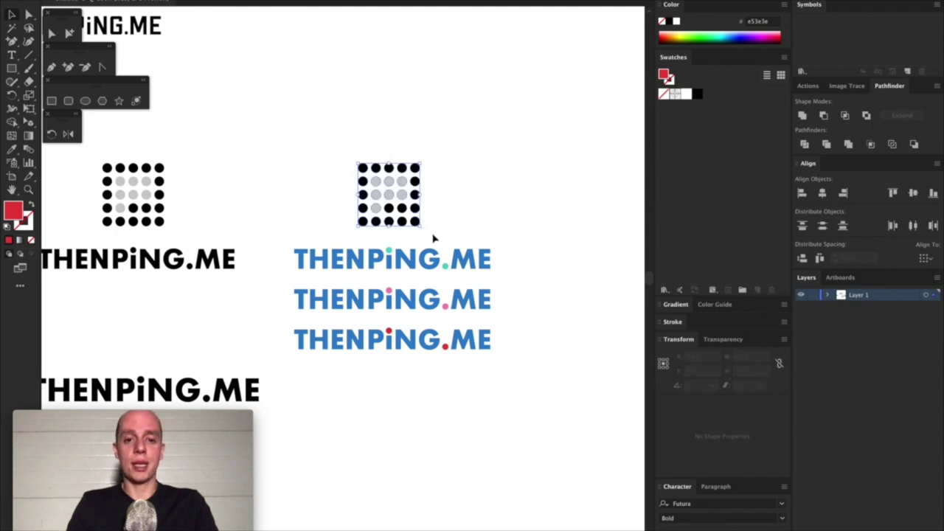
# Copy the Blue #4399e1 colour value from the Tailwind palette page.
pyautogui.press('super+Tab')
pyautogui.scroll(-10, 399, 243)
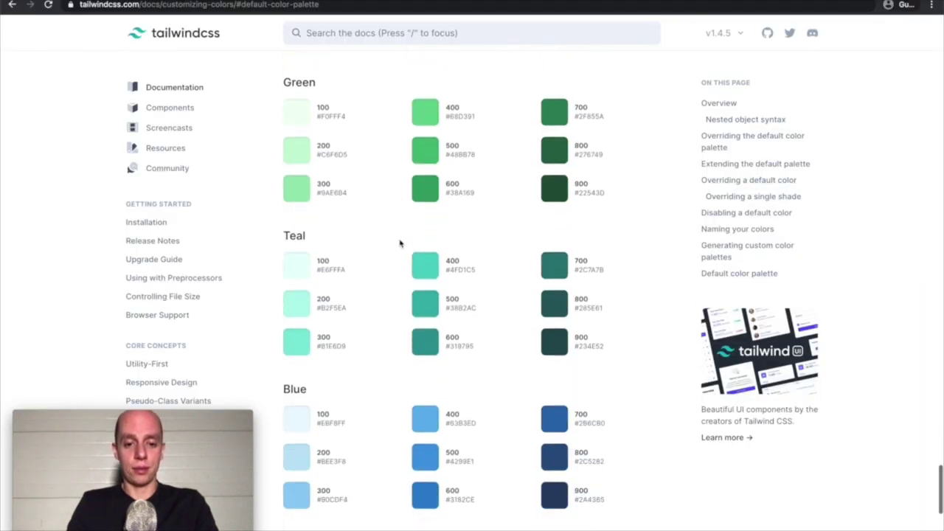
pyautogui.click(421, 334)
pyautogui.press('super+Tab')
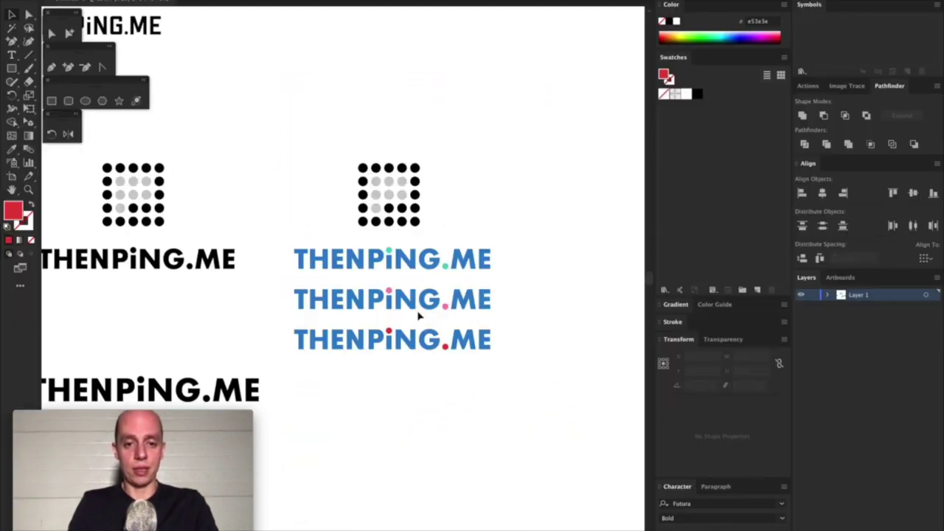
# Fill the second dot grid's outer black dots with blue #4399e1.
pyautogui.click(419, 221)
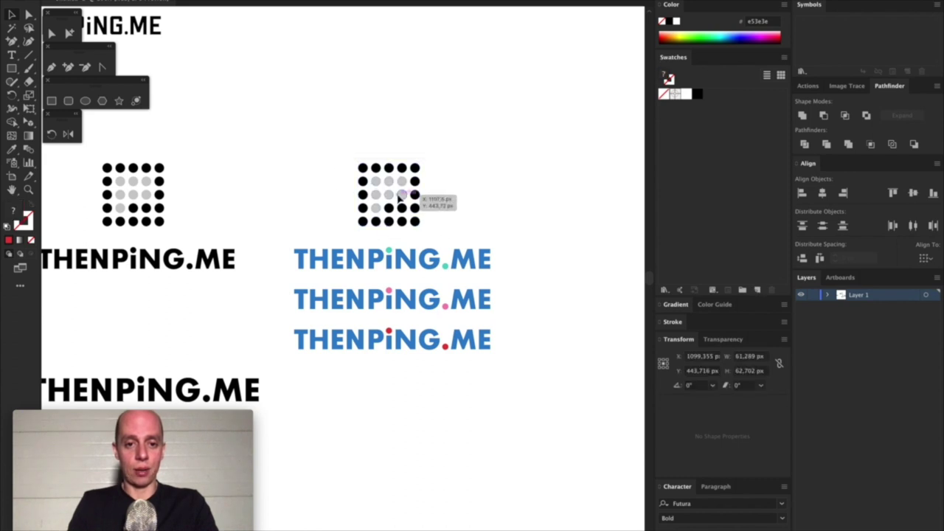
pyautogui.click(358, 148)
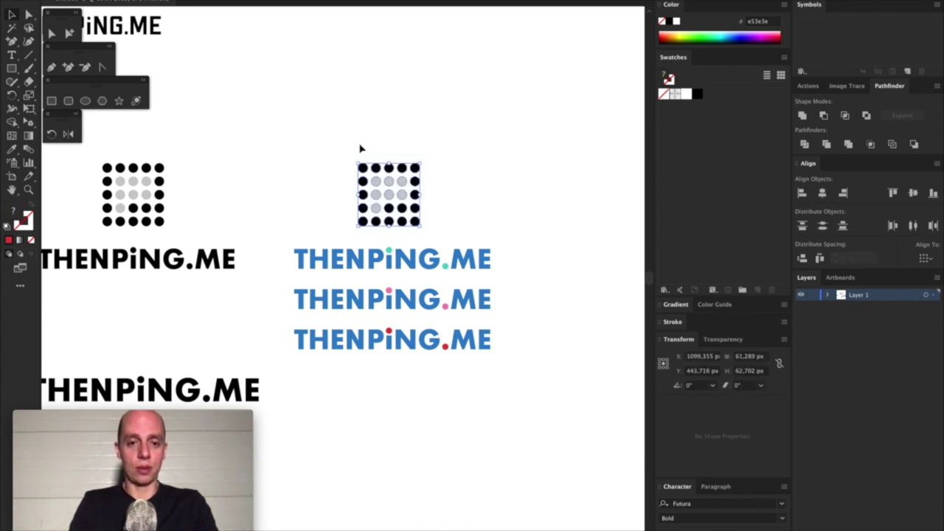
pyautogui.click(415, 168)
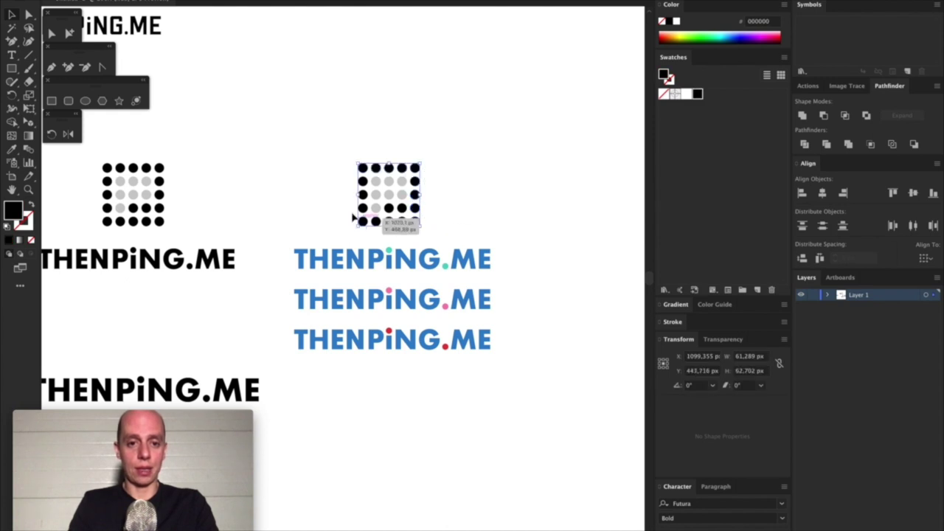
pyautogui.moveTo(345, 179); pyautogui.dragTo(366, 224)
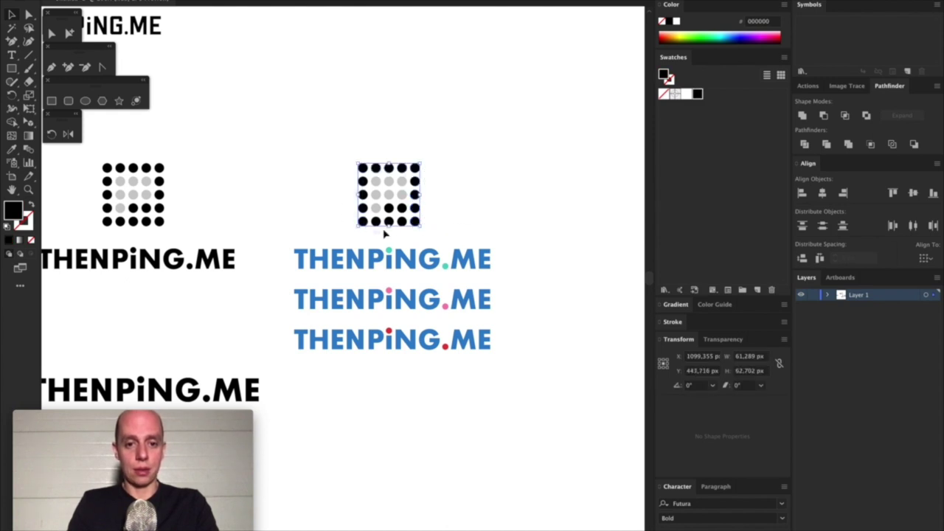
pyautogui.doubleClick(14, 214)
pyautogui.write('4399e1')
pyautogui.press('Return')
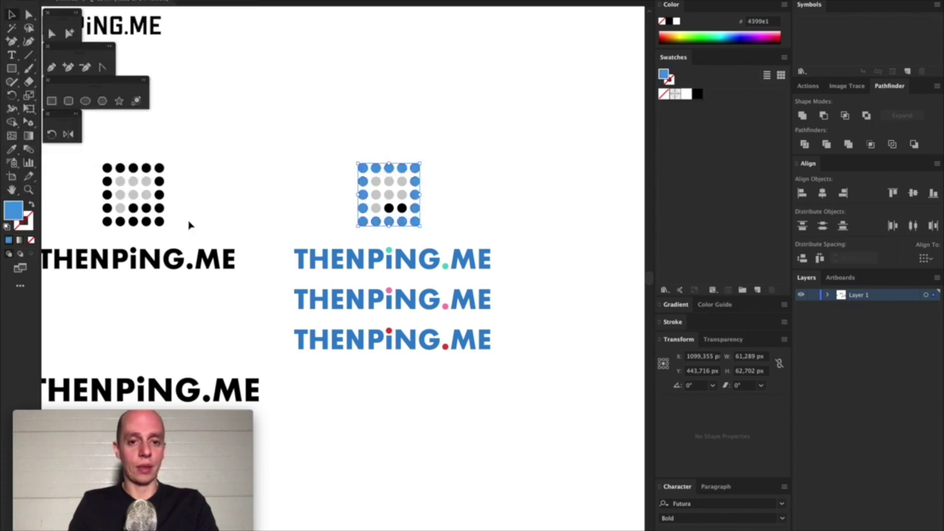
pyautogui.click(371, 248)
# Recolour the two remaining black dots blue #4399e1, then select the grey inner dots.
pyautogui.moveTo(410, 215); pyautogui.dragTo(385, 203)
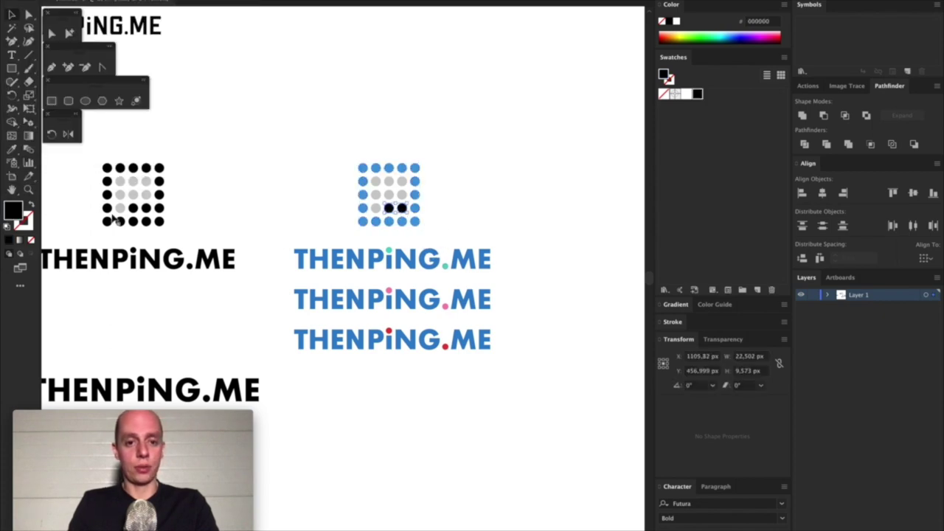
pyautogui.doubleClick(14, 213)
pyautogui.write('4399e1')
pyautogui.press('Return')
pyautogui.click(403, 242)
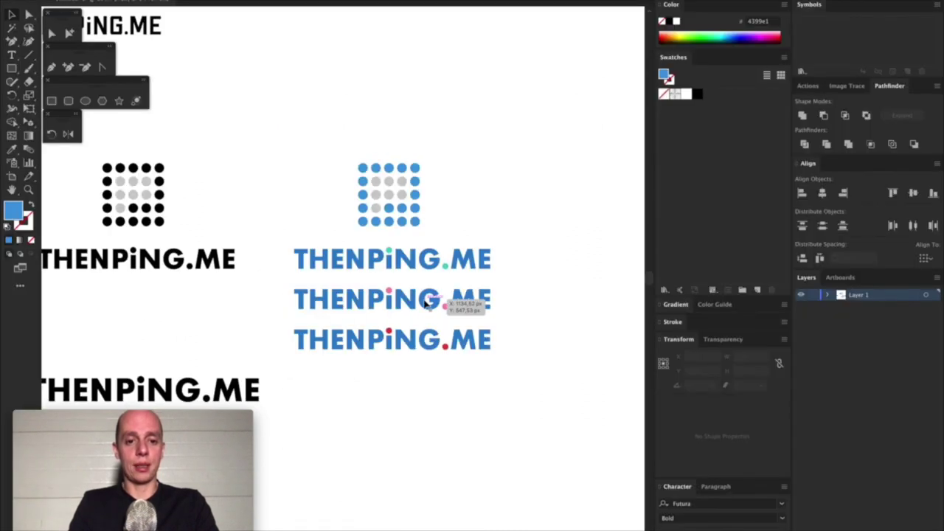
pyautogui.moveTo(426, 303); pyautogui.dragTo(404, 185)
pyautogui.click(377, 206)
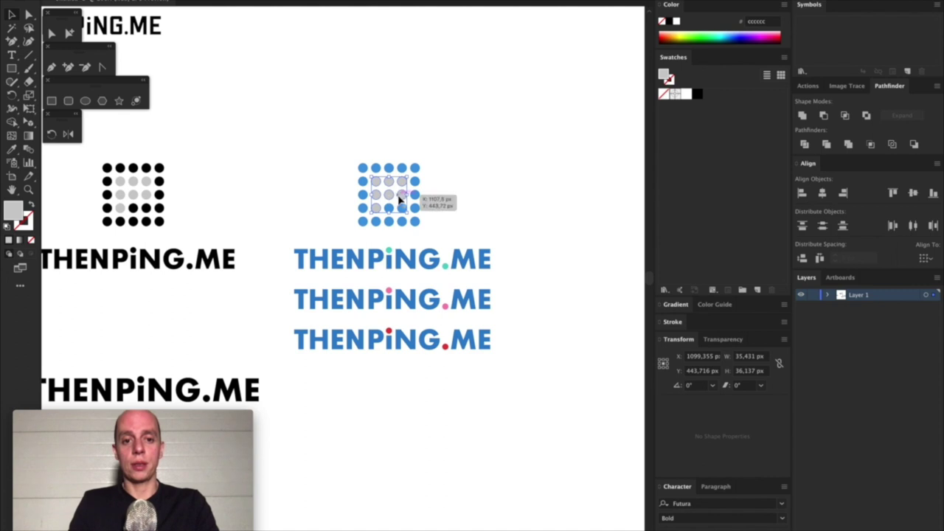
pyautogui.click(389, 288)
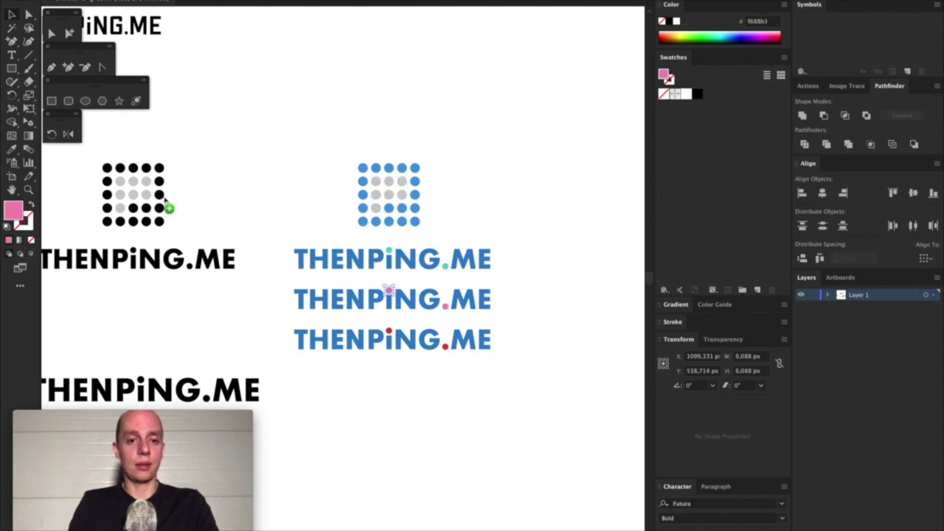
pyautogui.click(376, 209)
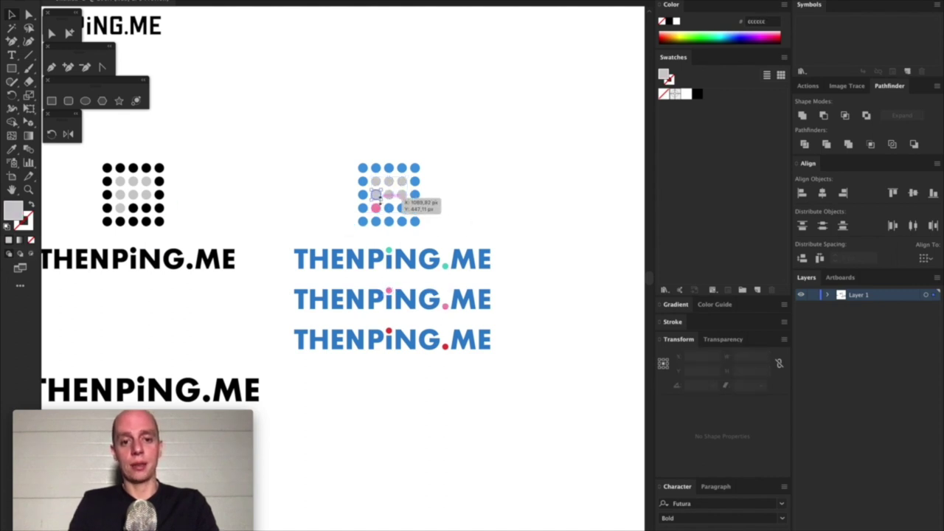
pyautogui.click(377, 208)
pyautogui.doubleClick(11, 213)
pyautogui.click(264, 10)
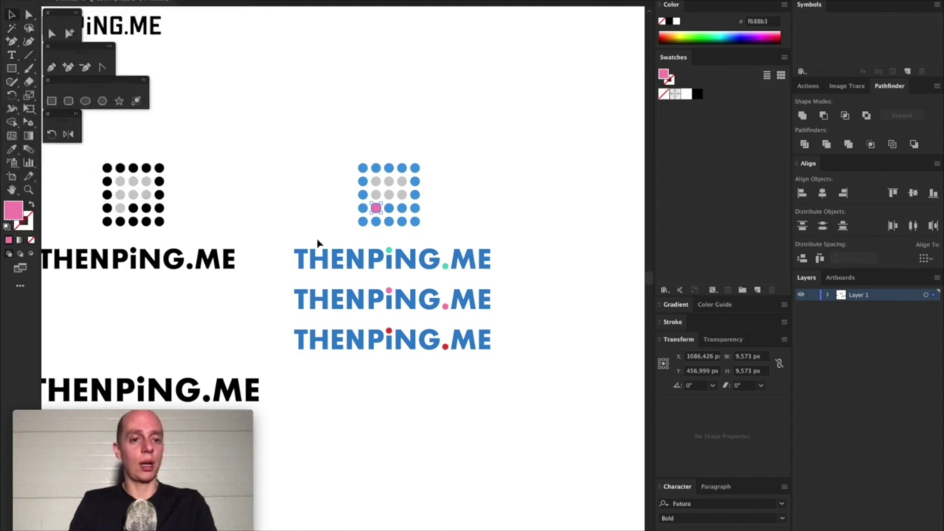
pyautogui.click(376, 194)
pyautogui.keyDown('shift'); pyautogui.click(376, 181); pyautogui.keyUp('shift')
pyautogui.keyDown('shift'); pyautogui.click(389, 181); pyautogui.keyUp('shift')
pyautogui.keyDown('shift'); pyautogui.click(402, 181); pyautogui.keyUp('shift')
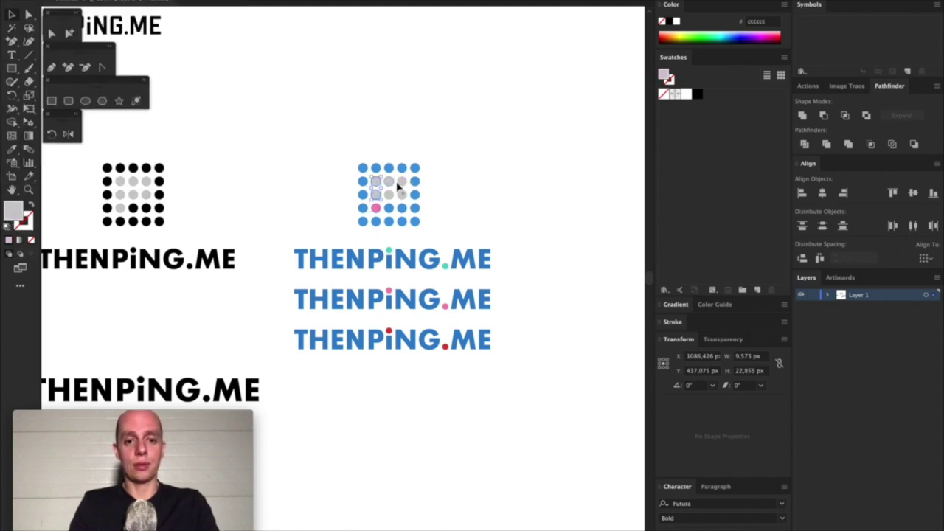
pyautogui.keyDown('shift'); pyautogui.click(402, 193); pyautogui.keyUp('shift')
pyautogui.keyDown('shift'); pyautogui.click(389, 194); pyautogui.keyUp('shift')
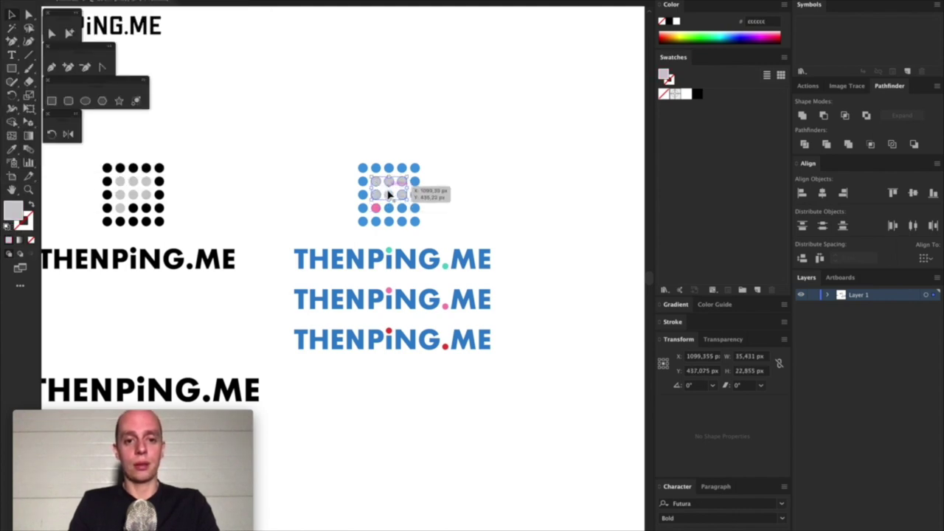
pyautogui.doubleClick(11, 213)
pyautogui.click(276, 11)
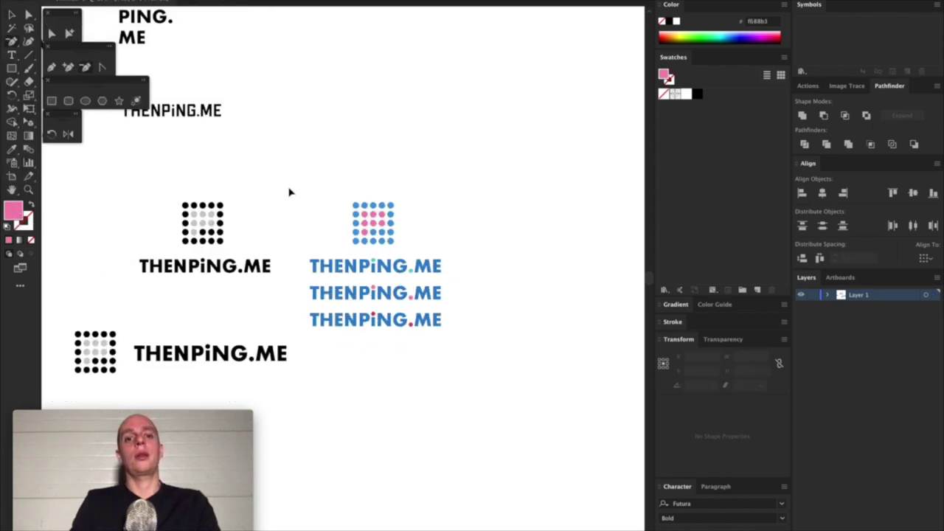
pyautogui.press('super+equal')
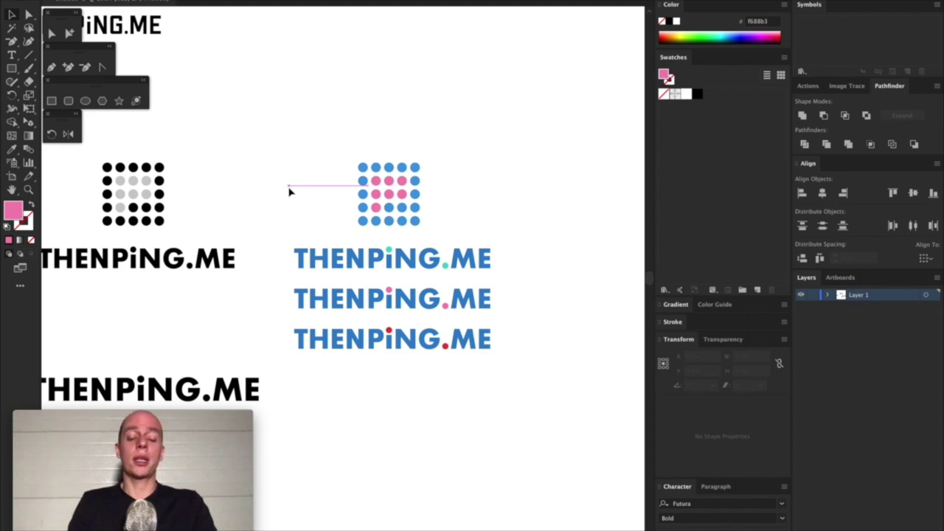
pyautogui.scroll(-2, 302, 185)
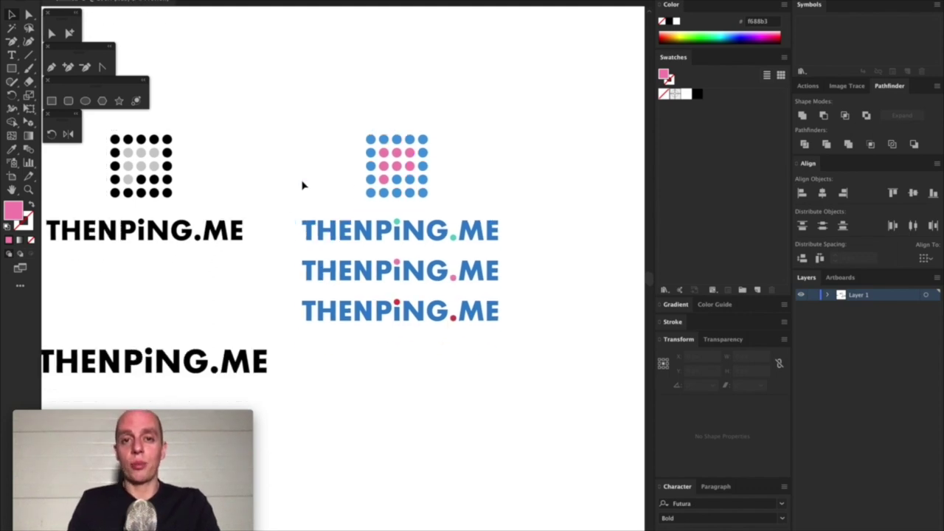
pyautogui.scroll(-1, 301, 185)
pyautogui.hscroll(-1, 302, 185)
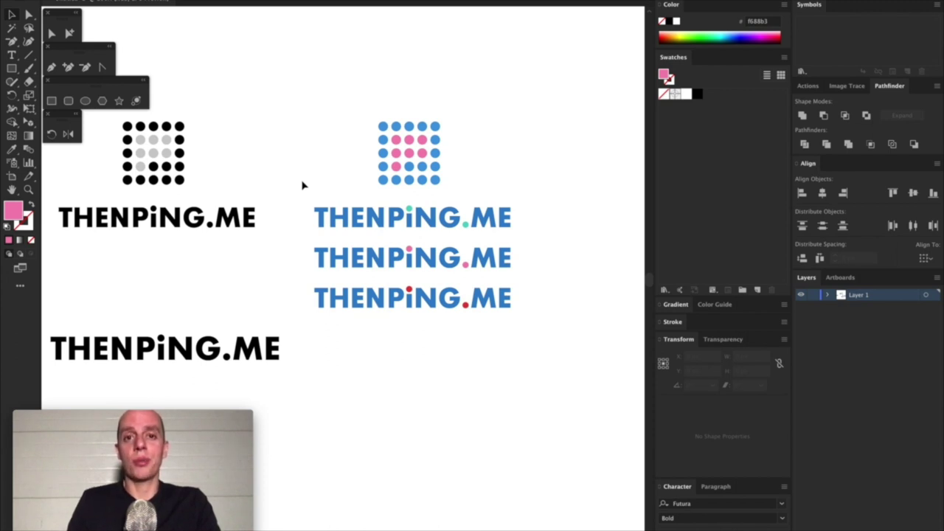
pyautogui.hscroll(-3, 232, 283)
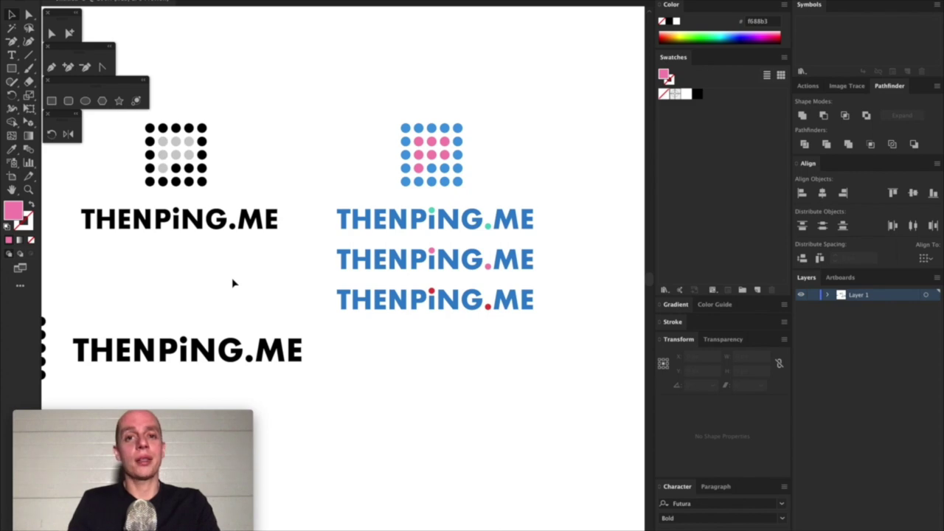
pyautogui.hscroll(2, 288, 255)
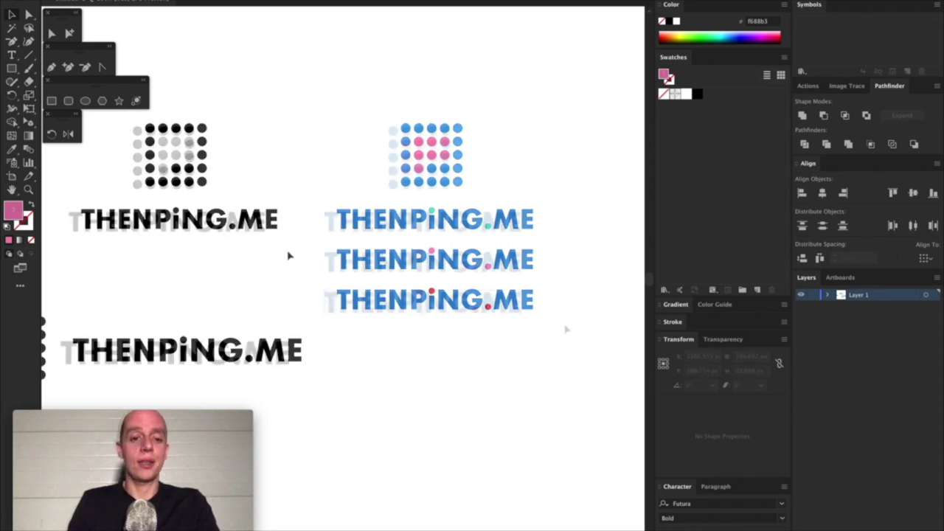
# Move the top blue logo and its dot grid upward, away from the other wordmarks.
pyautogui.moveTo(279, 83); pyautogui.dragTo(529, 248)
pyautogui.hotkey('shift', 'Up')
pyautogui.hotkey('shift', 'Up')
pyautogui.hotkey('shift', 'Up')
pyautogui.hotkey('shift', 'Up')
pyautogui.hotkey('shift', 'Up')
pyautogui.scroll(3, 524, 254)
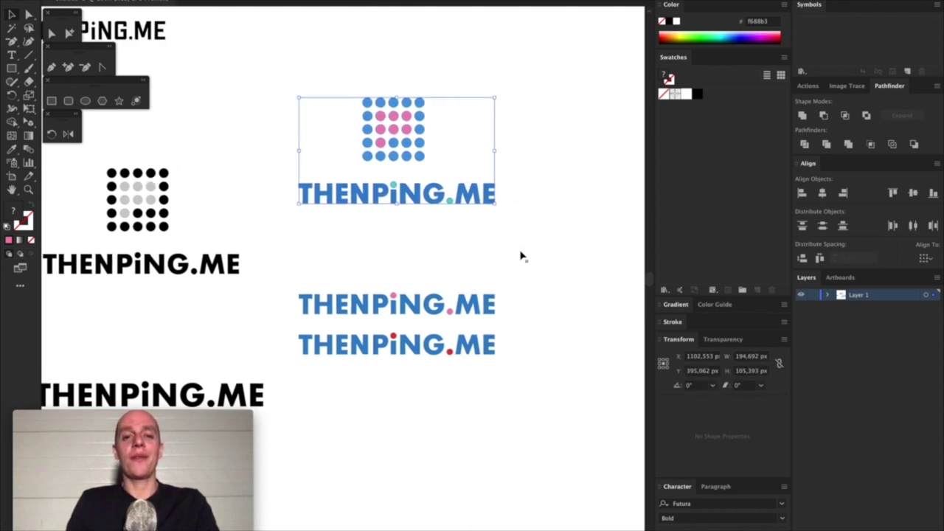
pyautogui.click(536, 224)
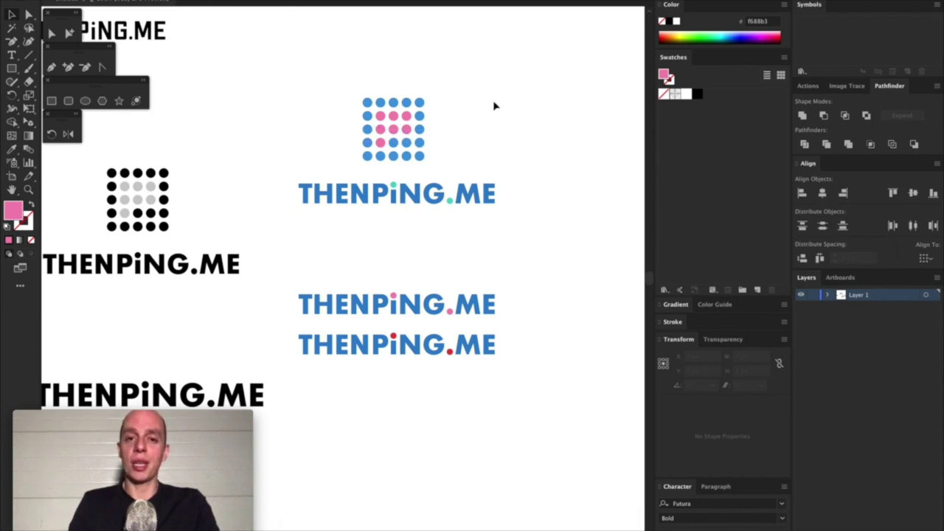
# Convert the whole top blue logo to outlines and open the export-for-web settings.
pyautogui.moveTo(520, 79); pyautogui.dragTo(291, 227)
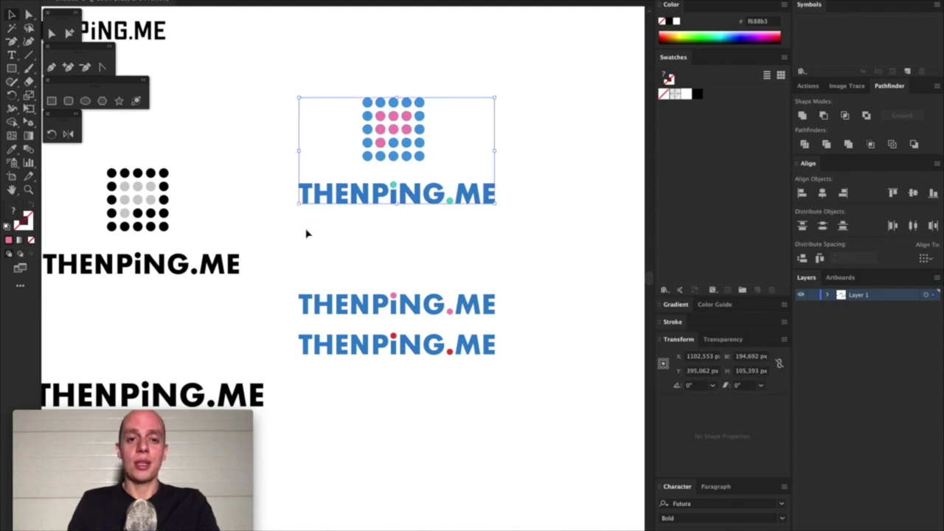
pyautogui.press('super+shift+o')
pyautogui.press('super+shift+s')
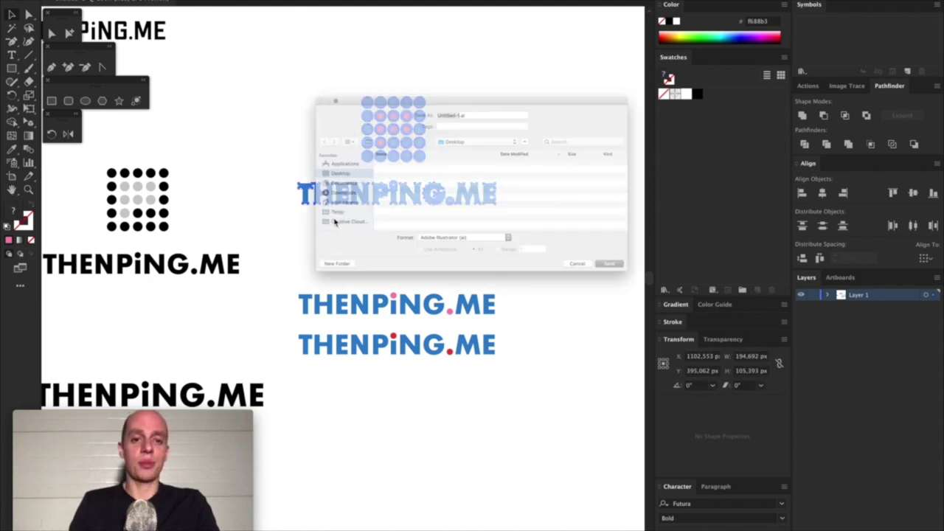
pyautogui.press('Escape')
pyautogui.press('super+shift+a')
pyautogui.press('super+alt+shift+s')
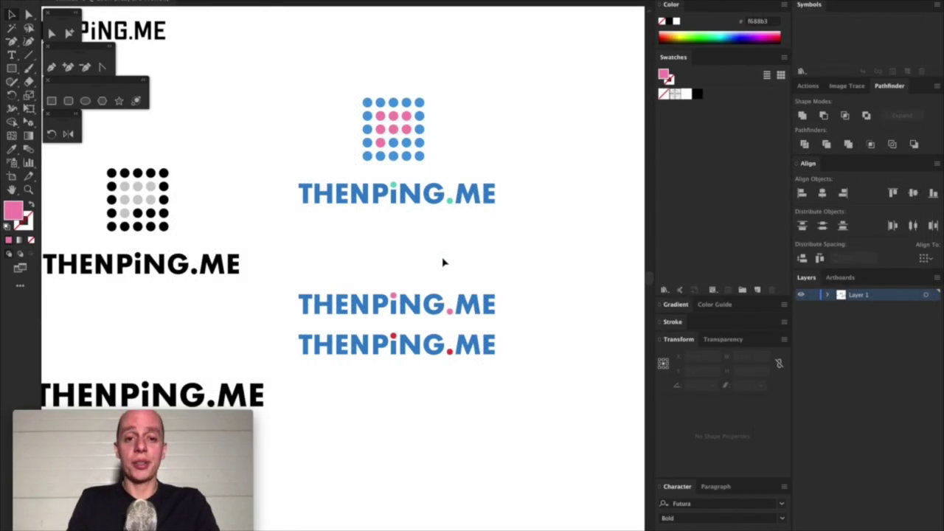
# Select the top blue THENPiNG.ME text and switch over to Photoshop.
pyautogui.click(462, 203)
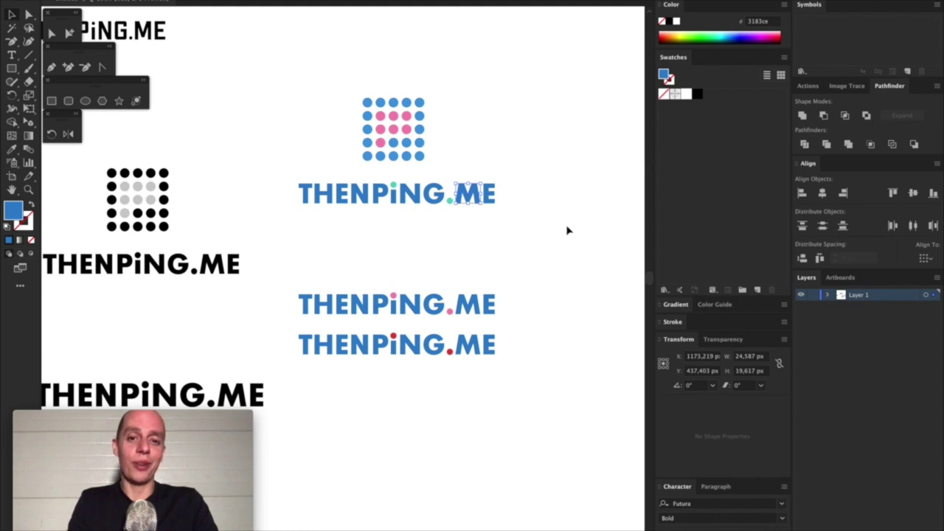
pyautogui.click(549, 131)
pyautogui.moveTo(518, 165); pyautogui.dragTo(262, 249)
pyautogui.press('super+Tab')
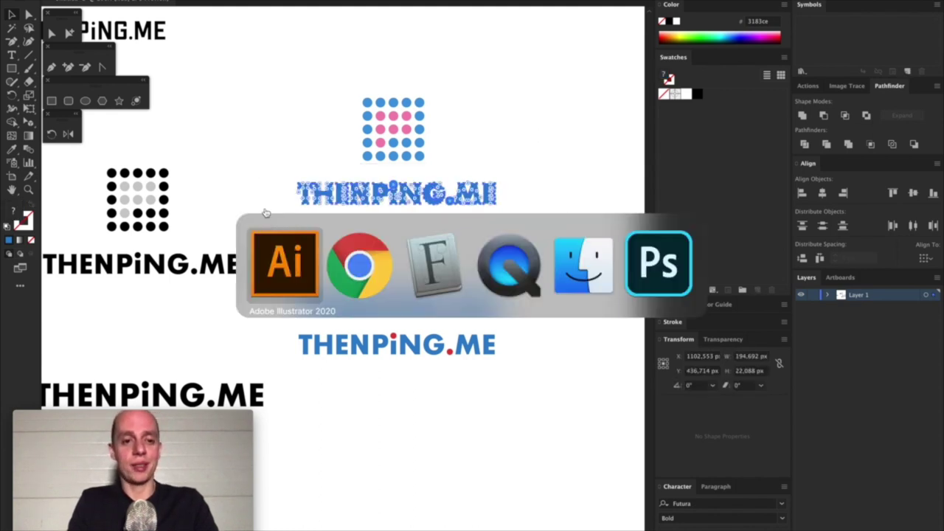
pyautogui.click(658, 266)
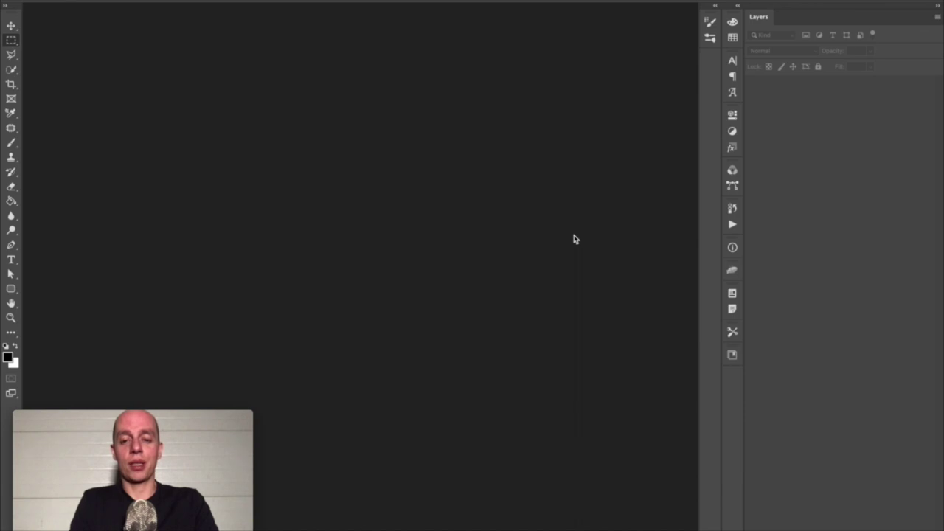
# Make a new default document and set its Canvas Size width and height to 2000 pixels.
pyautogui.press('super+n')
pyautogui.press('Return')
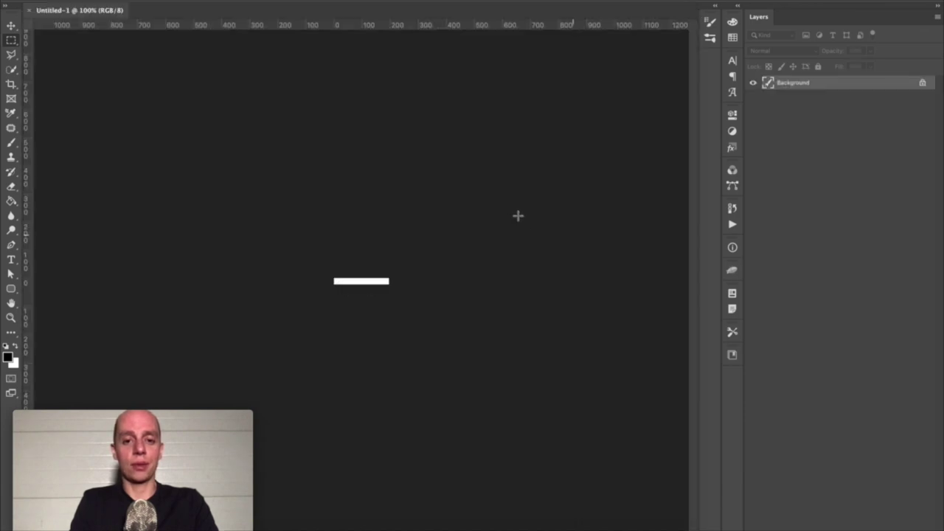
pyautogui.press('super+plus')
pyautogui.press('super+plus')
pyautogui.press('super+plus')
pyautogui.press('super+plus')
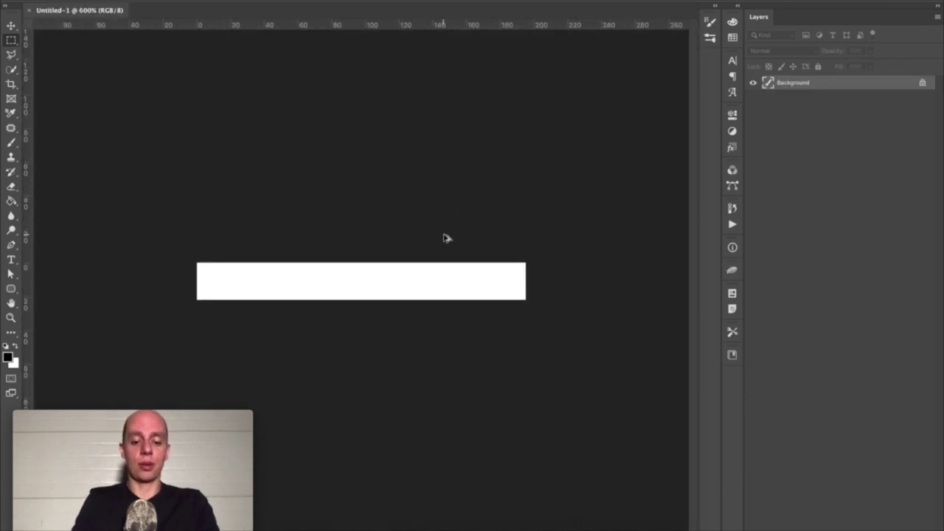
pyautogui.press('alt+super+c')
pyautogui.write('2000')
pyautogui.press('Tab')
pyautogui.hotkey('shift', 'Tab')
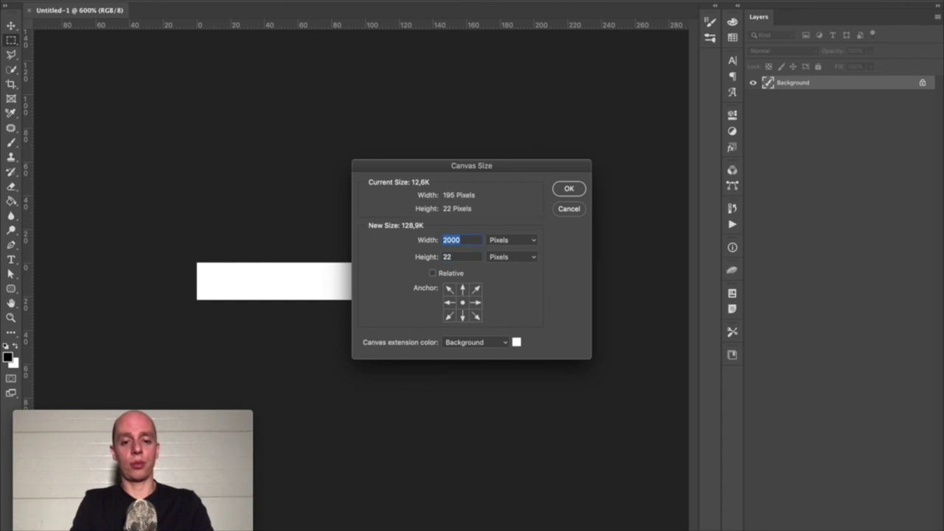
pyautogui.press('Tab')
pyautogui.write('2000')
pyautogui.press('Return')
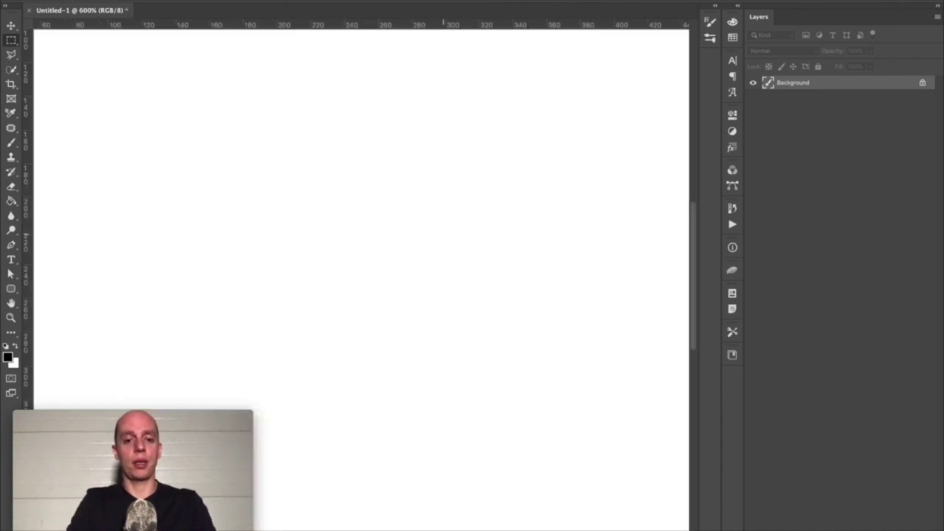
# Paste the THENPiNG.ME wordmark into the document as a Shape Layer.
pyautogui.press('super+minus')
pyautogui.press('super+minus')
pyautogui.press('super+minus')
pyautogui.press('super+v')
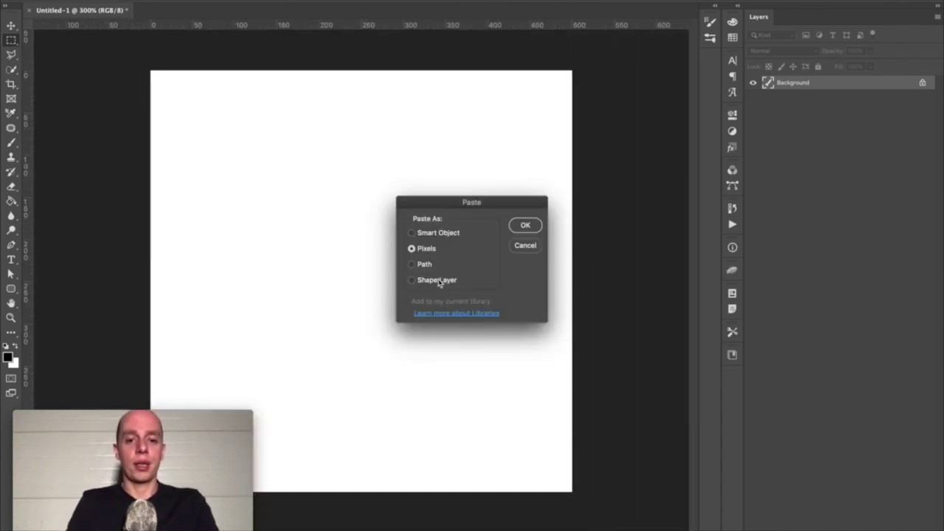
pyautogui.click(438, 280)
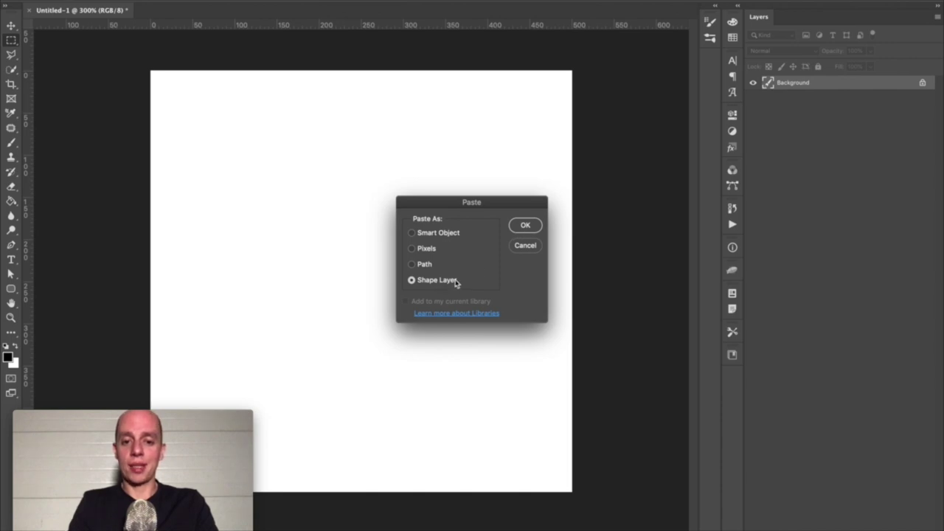
pyautogui.click(518, 228)
pyautogui.press('v')
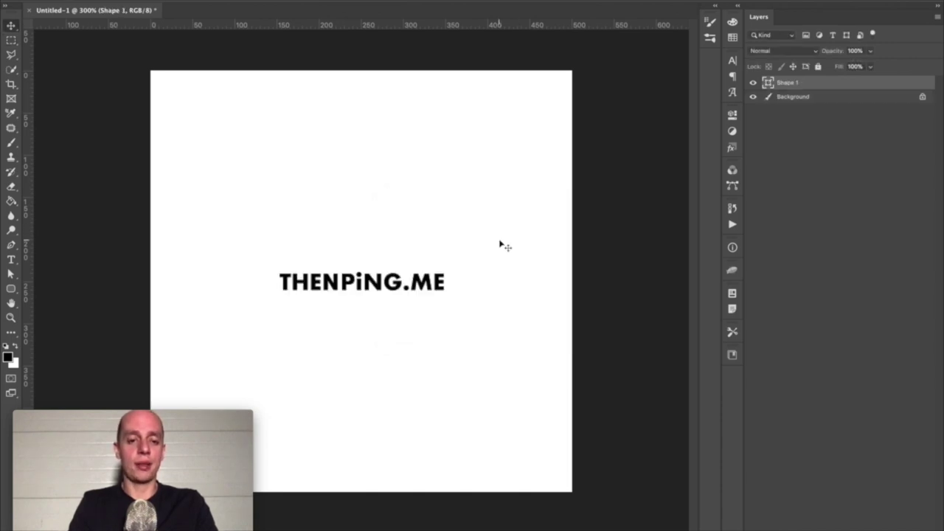
pyautogui.press('super+plus')
pyautogui.press('super+plus')
pyautogui.press('super+plus')
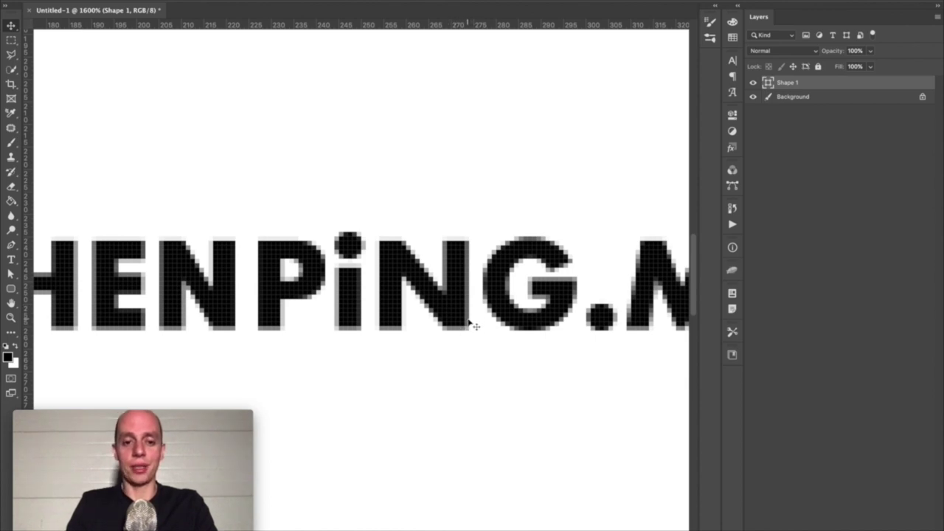
pyautogui.press('super+minus')
pyautogui.press('super+minus')
pyautogui.press('super+minus')
# Scale the pasted wordmark up with Free Transform and commit the new size.
pyautogui.press('super+t')
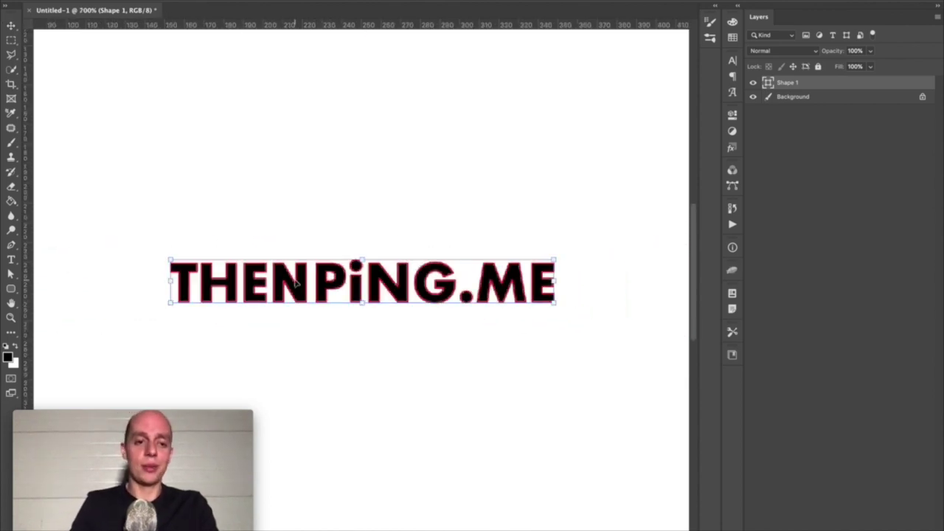
pyautogui.moveTo(165, 255); pyautogui.dragTo(126, 248)
pyautogui.press('Return')
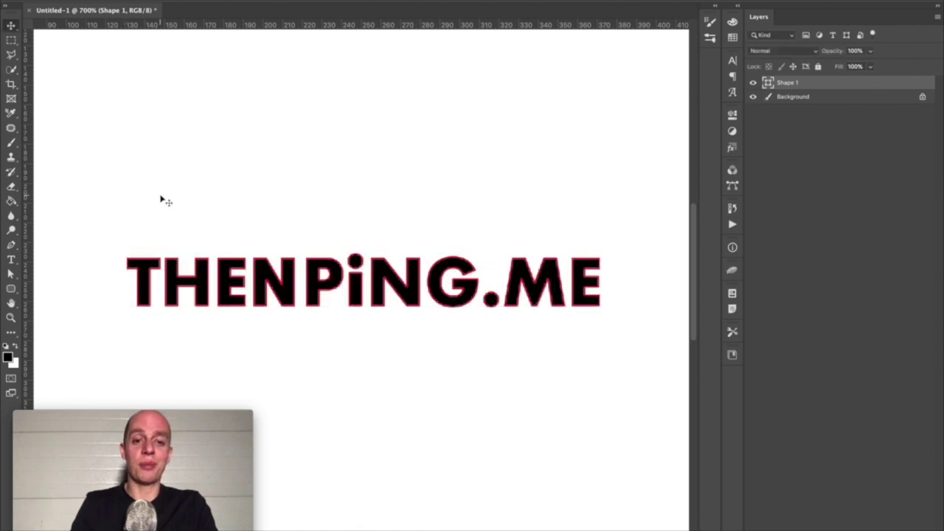
pyautogui.click(161, 199)
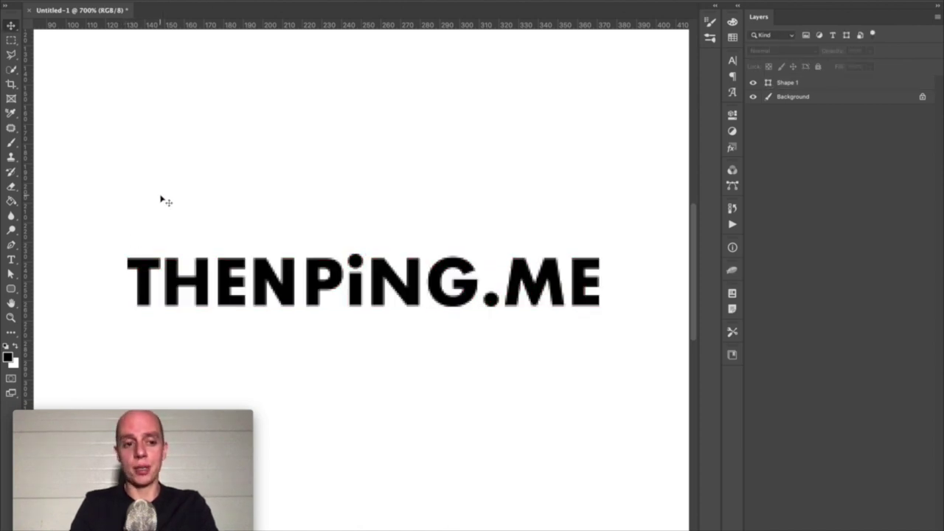
pyautogui.press('super+plus')
pyautogui.press('super+plus')
pyautogui.press('super+plus')
# With Direct Selection, adjust the T stem's right edge onto the pixel grid.
pyautogui.hscroll(-5, 161, 199)
pyautogui.press('a')
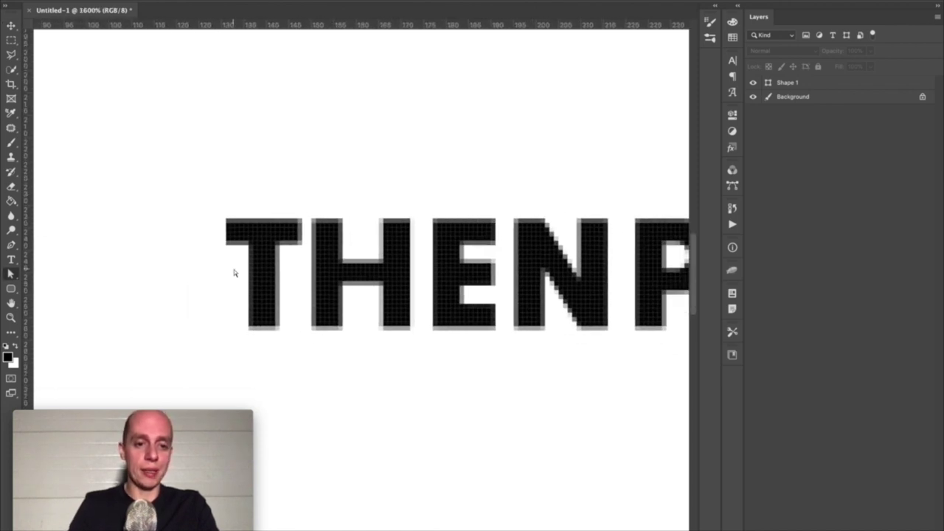
pyautogui.click(255, 275)
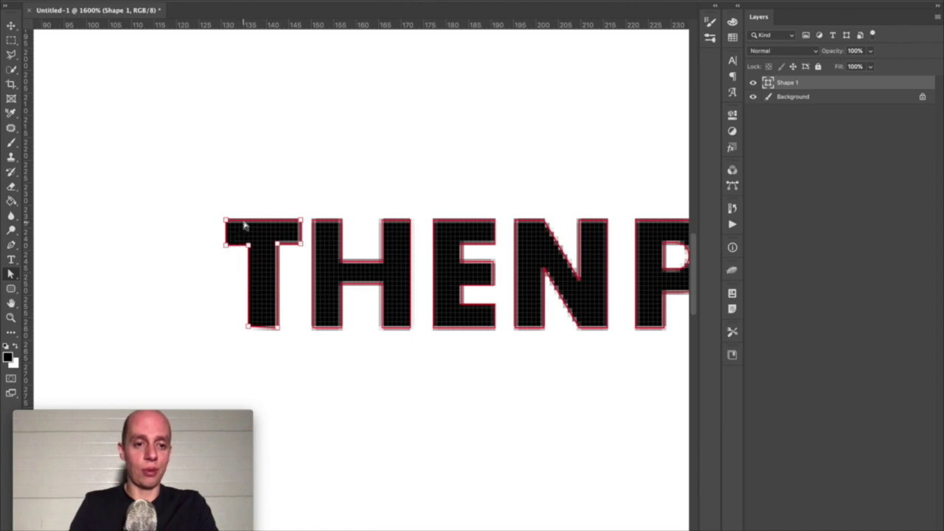
pyautogui.click(305, 196)
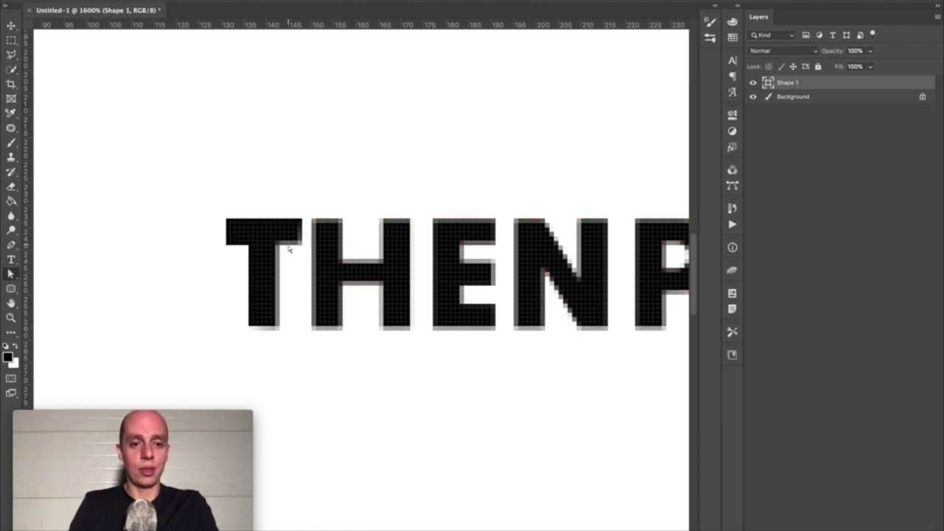
pyautogui.click(293, 249)
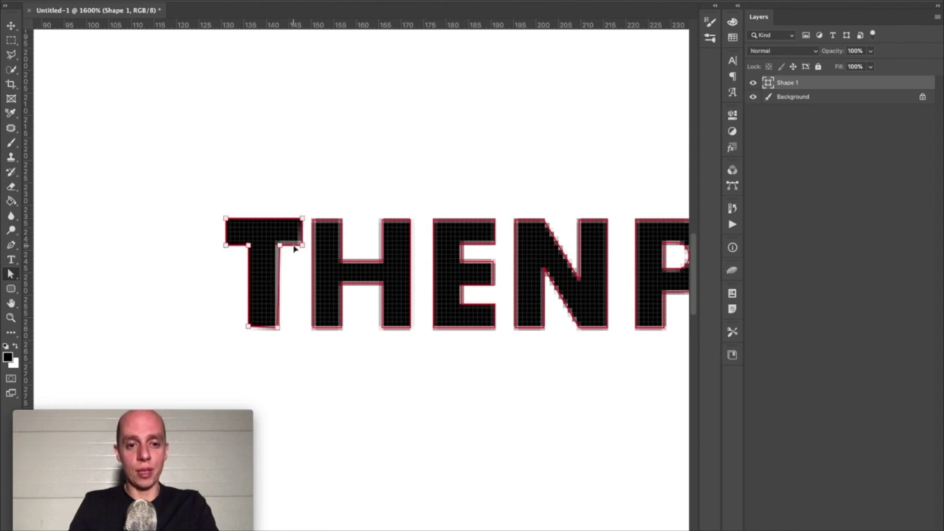
pyautogui.click(280, 274)
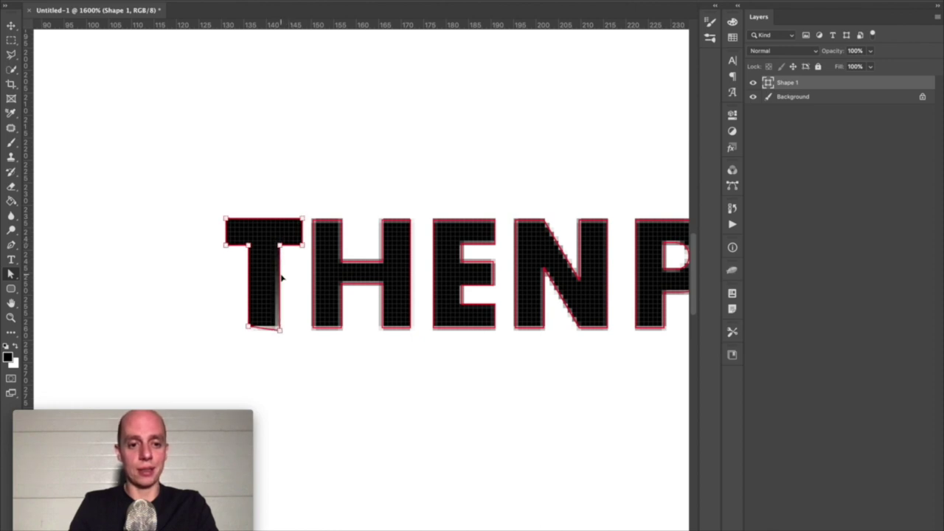
pyautogui.click(290, 295)
# Check the crisp letter pixels at several zoom levels, then deselect the shape layer.
pyautogui.hotkey('ctrl', '-')
pyautogui.hotkey('ctrl', '-')
pyautogui.hotkey('ctrl', '-')
pyautogui.hotkey('ctrl', '-')
pyautogui.hotkey('ctrl', '-')
pyautogui.hotkey('ctrl', '-')
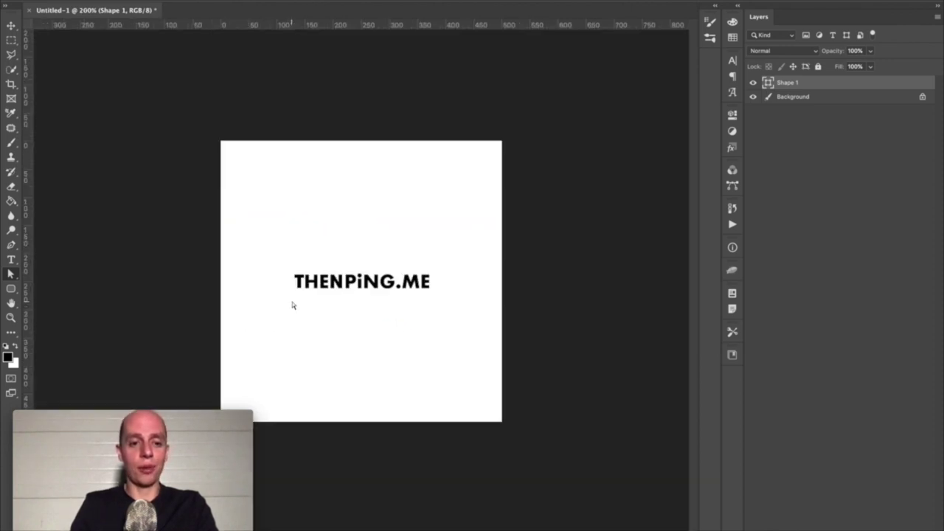
pyautogui.hotkey('ctrl', '+')
pyautogui.hotkey('ctrl', '+')
pyautogui.hotkey('ctrl', '+')
pyautogui.hotkey('ctrl', '+')
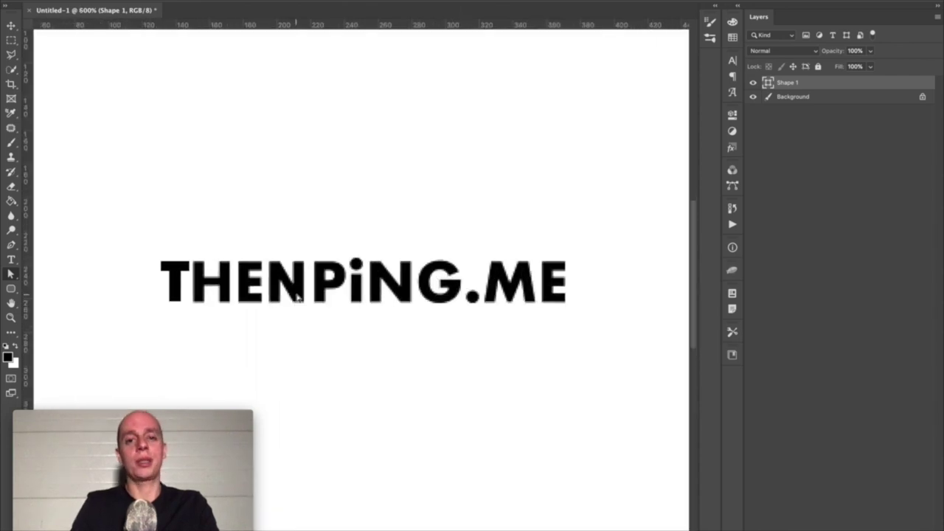
pyautogui.hotkey('ctrl', '+')
pyautogui.hotkey('ctrl', '+')
pyautogui.hotkey('ctrl', '+')
pyautogui.hotkey('ctrl', '+')
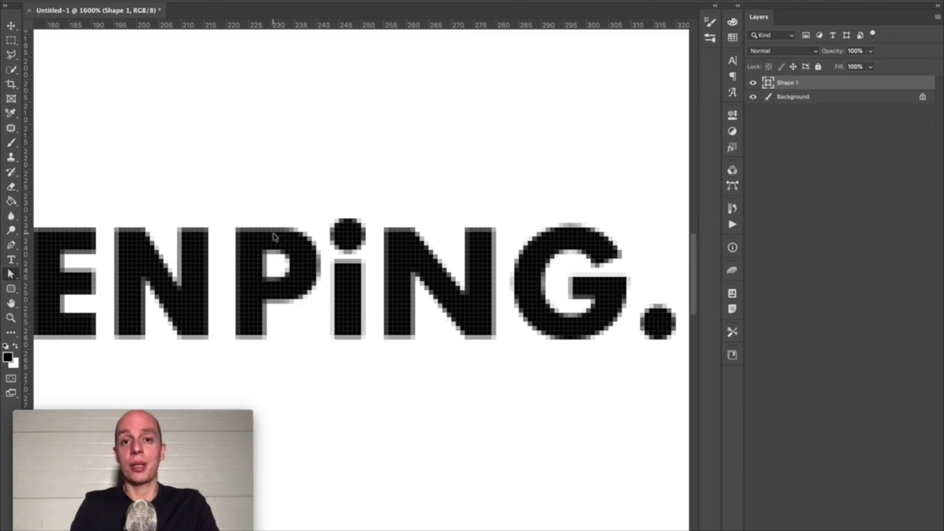
pyautogui.hotkey('ctrl', '-')
pyautogui.hotkey('ctrl', '-')
pyautogui.hotkey('ctrl', '-')
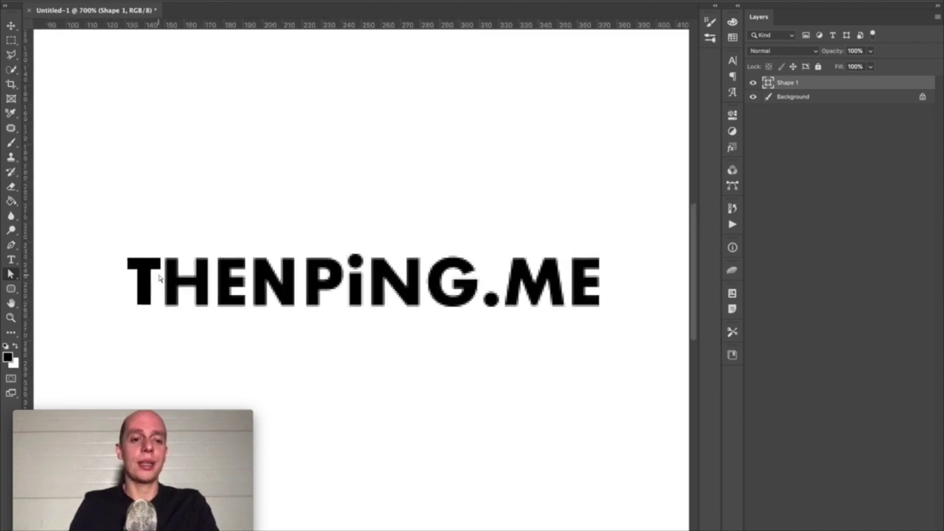
pyautogui.click(146, 284)
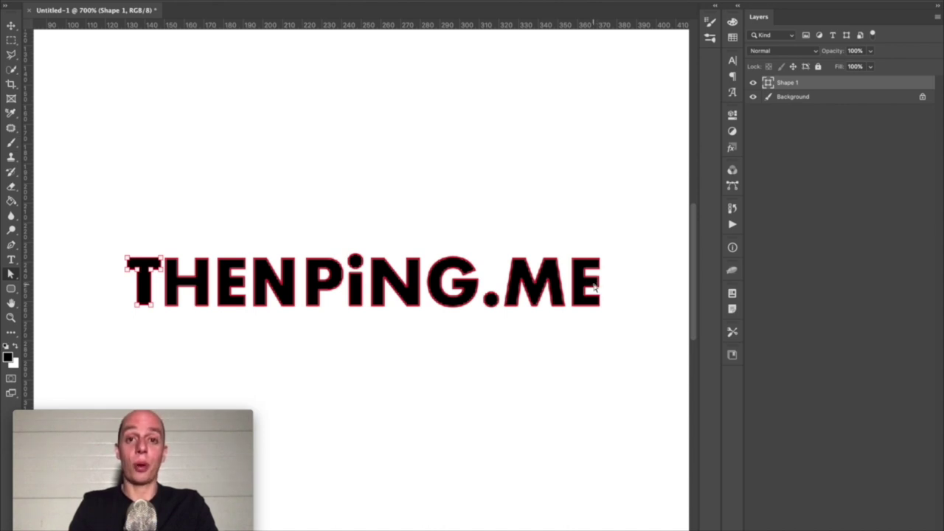
pyautogui.press('v')
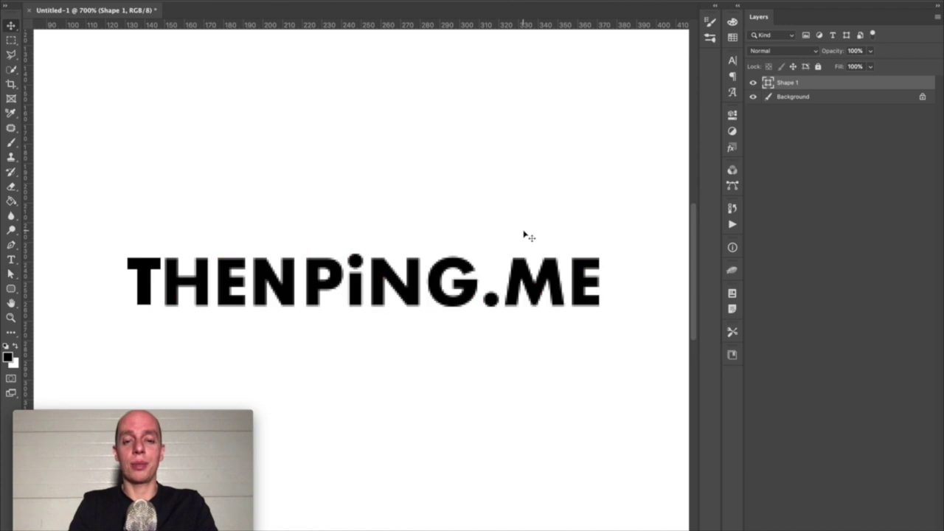
pyautogui.click(526, 236)
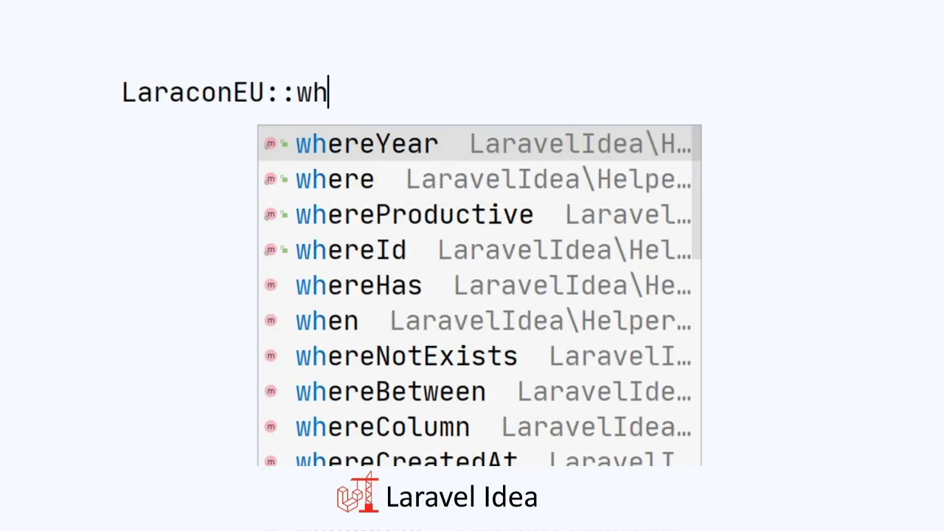
# Chain whereYear(2020)->first()->members->each->hi() onto LaraconEU, accepting each autocomplete suggestion.
pyautogui.press('Return')
pyautogui.write('2020)')
pyautogui.press('Return')
pyautogui.write('->f')
pyautogui.press('Return')
pyautogui.press('Return')
pyautogui.write('->')
pyautogui.press('Return')
pyautogui.press('Return')
pyautogui.write('->e')
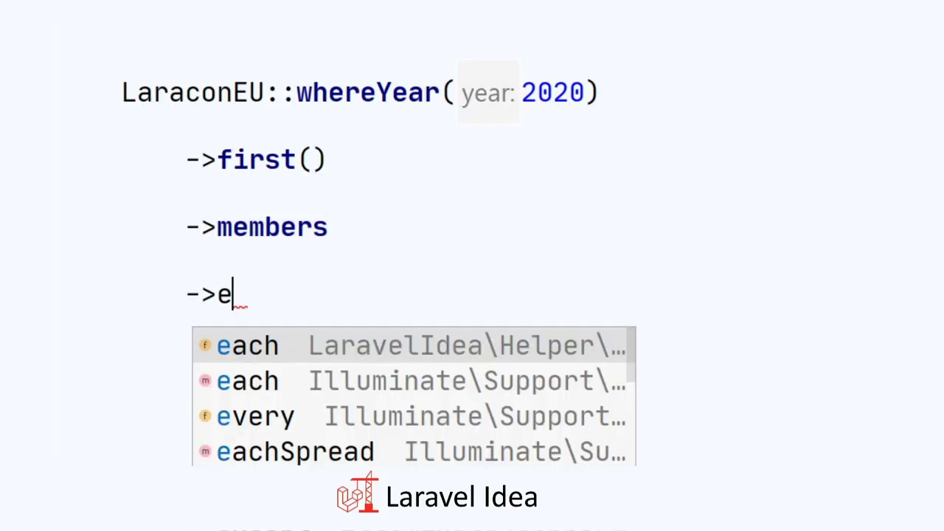
pyautogui.press('Return')
pyautogui.press('Return')
pyautogui.write('->')
pyautogui.press('Return')
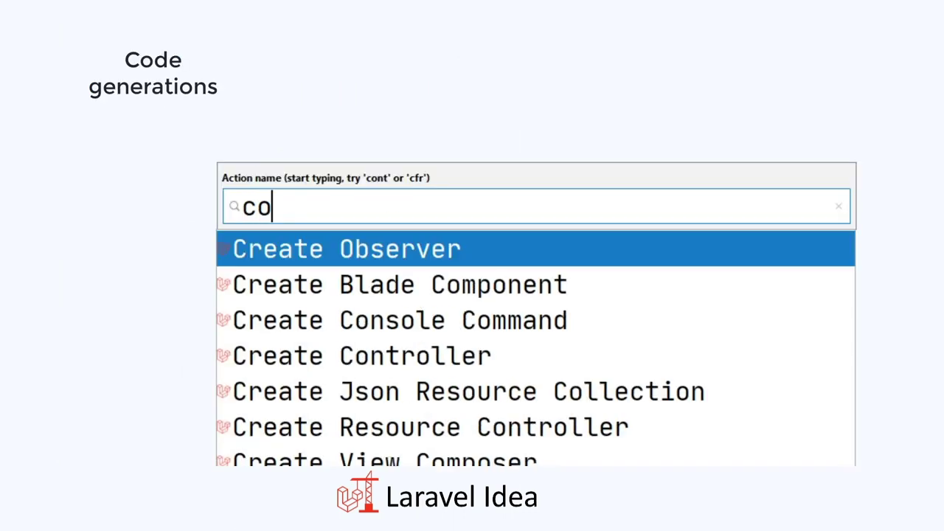
pyautogui.write('n')
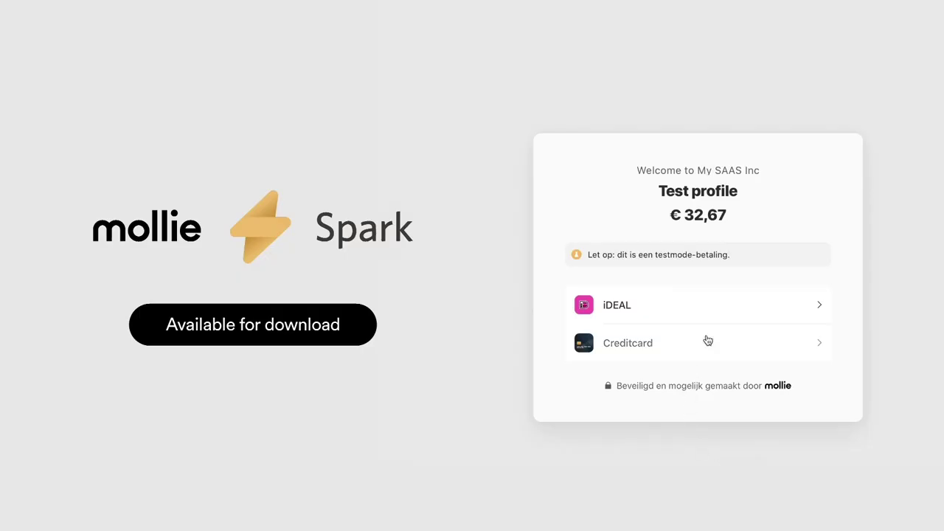
# Pay the test order via iDEAL with a chosen bank and set its status to Betaald.
pyautogui.click(713, 316)
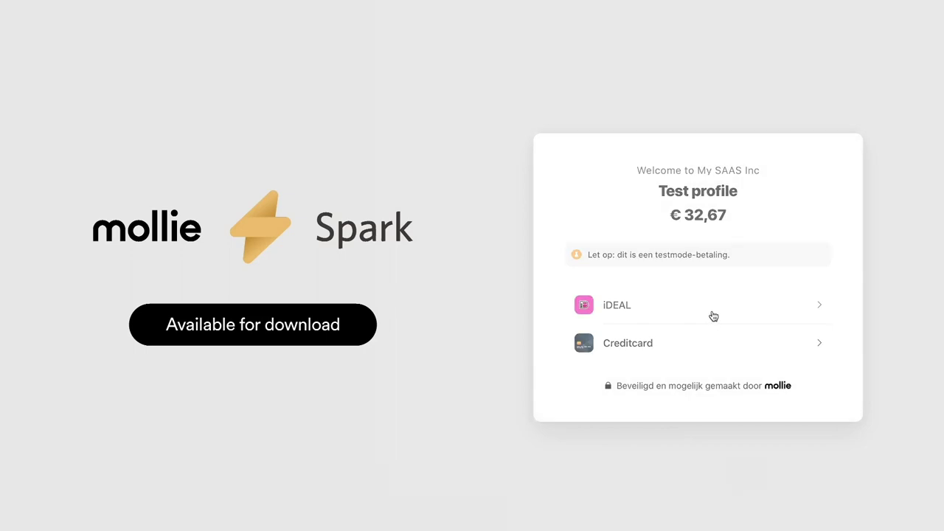
pyautogui.scroll(-4, 659, 445)
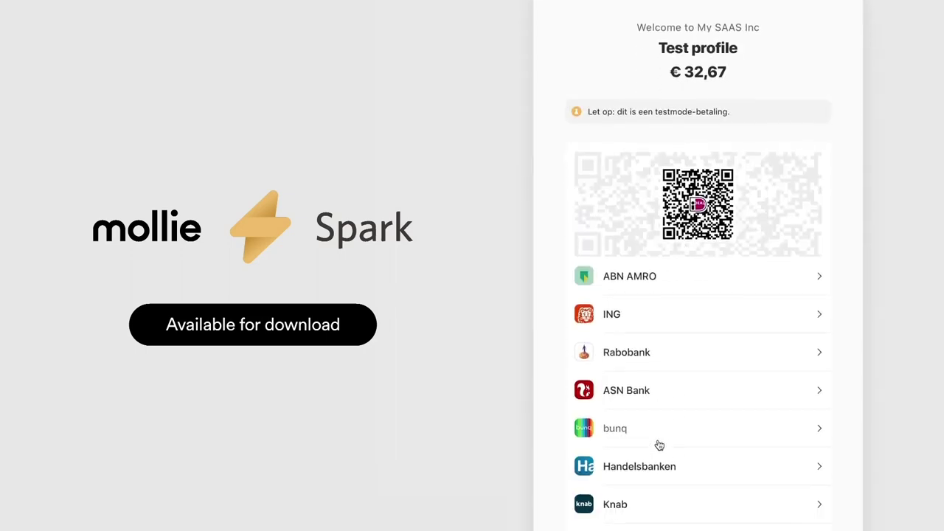
pyautogui.click(661, 438)
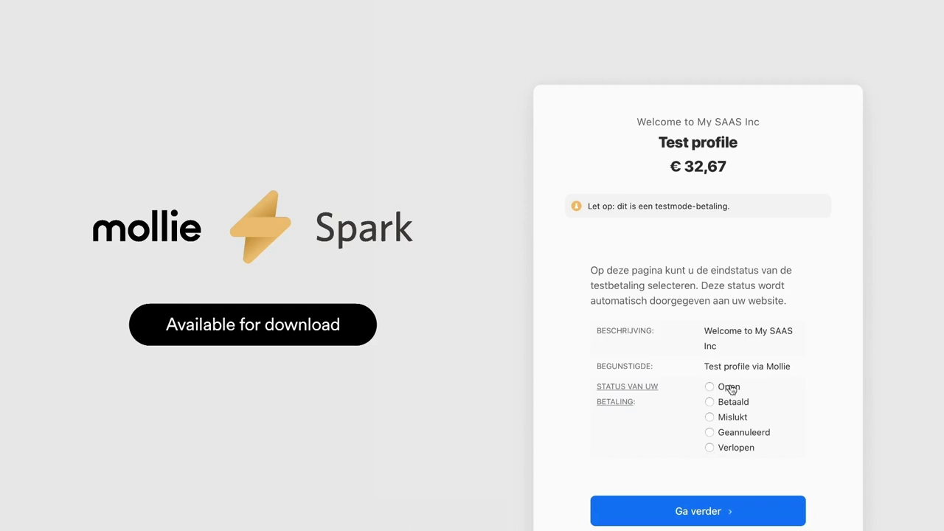
pyautogui.click(709, 402)
pyautogui.scroll(-3, 715, 404)
pyautogui.click(713, 405)
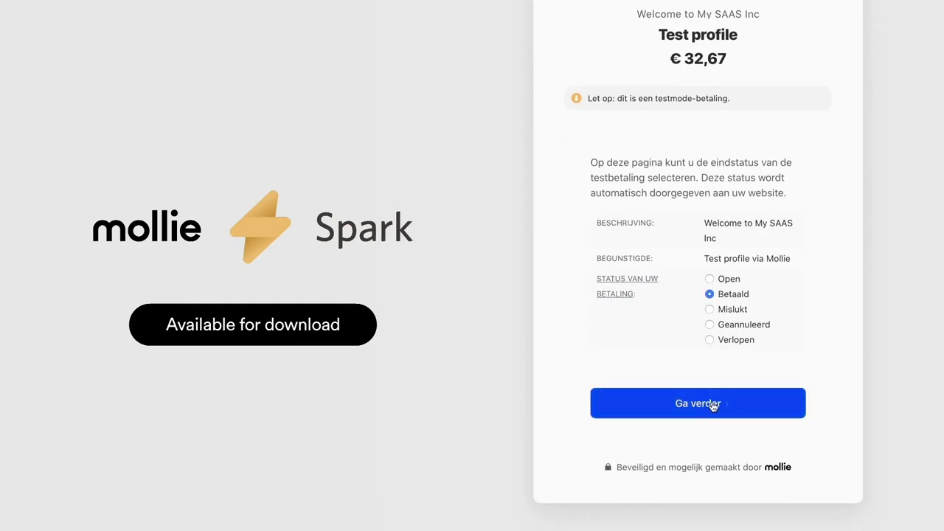